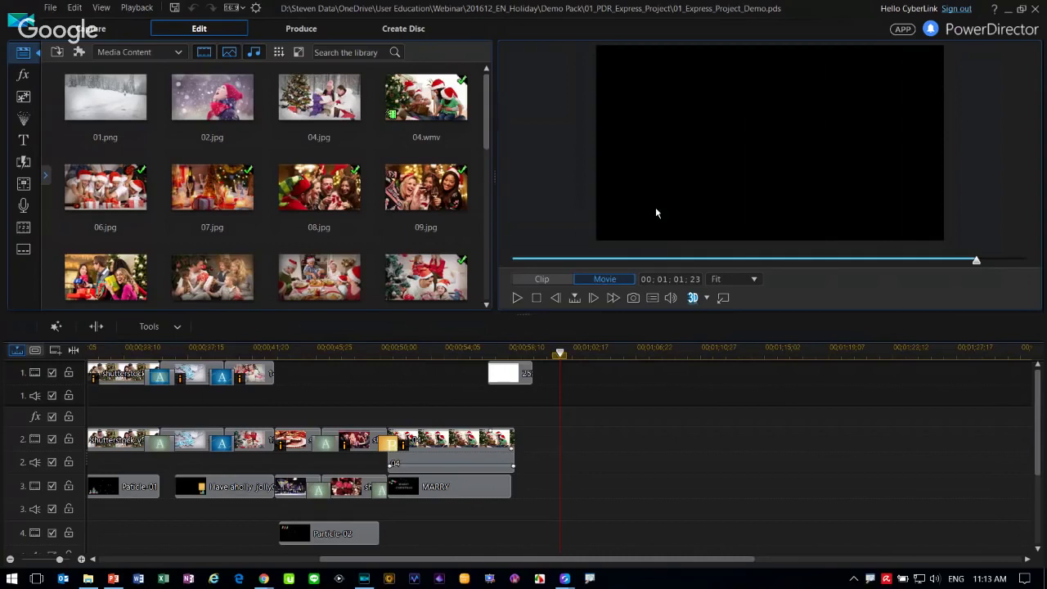
- Play the finished holiday movie from about 32 seconds through to its closing title, and pause it there
{"action": "left_click", "coordinate": [100, 350]}
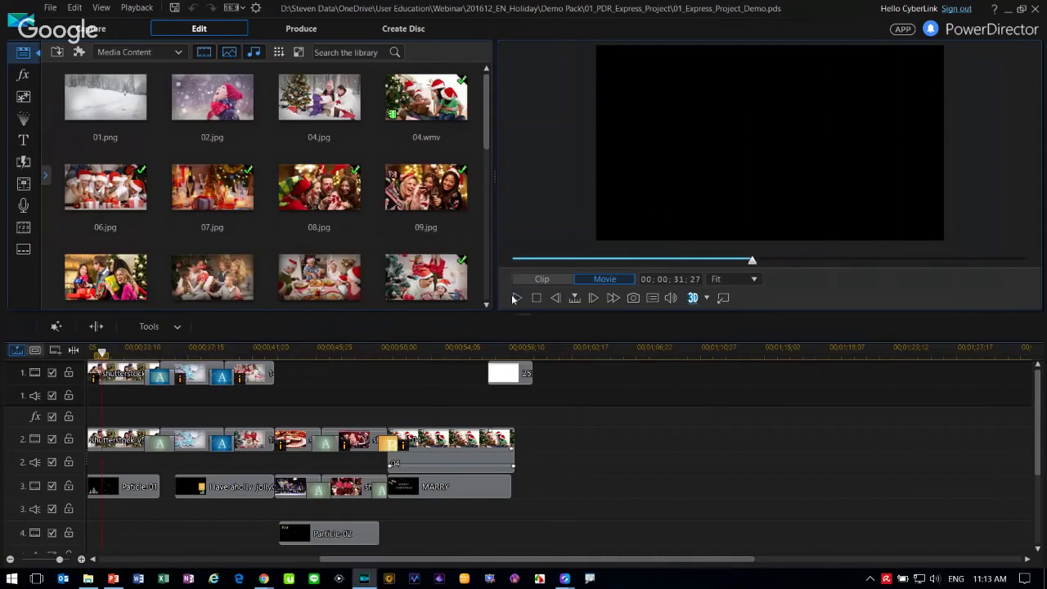
{"action": "left_click", "coordinate": [514, 298]}
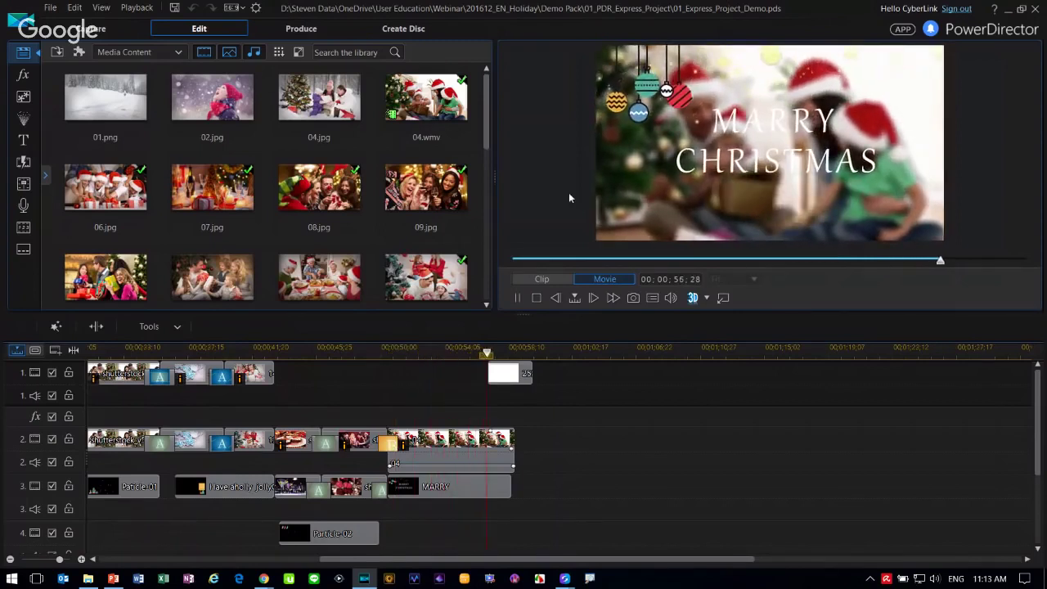
{"action": "left_click", "coordinate": [518, 299]}
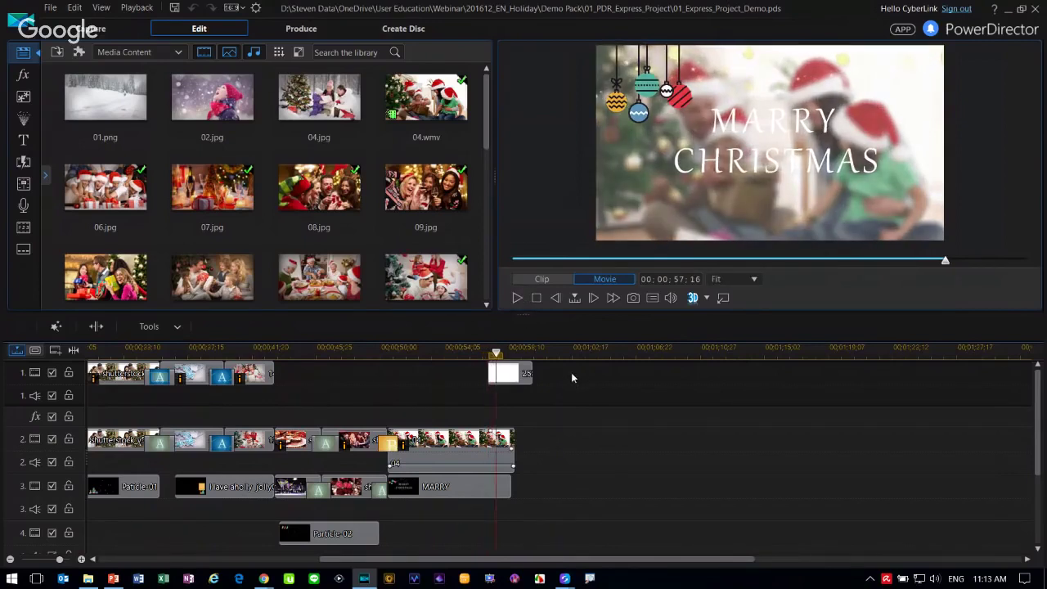
- Delete all clips from the timeline and open the Express Project template library
{"action": "key", "text": "ctrl+a"}
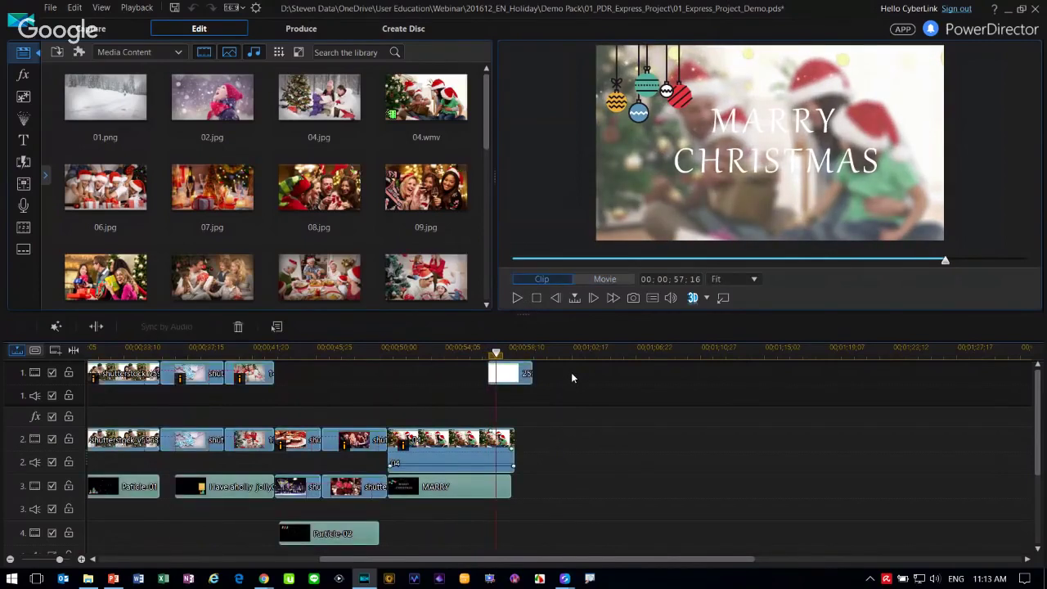
{"action": "key", "text": "Delete"}
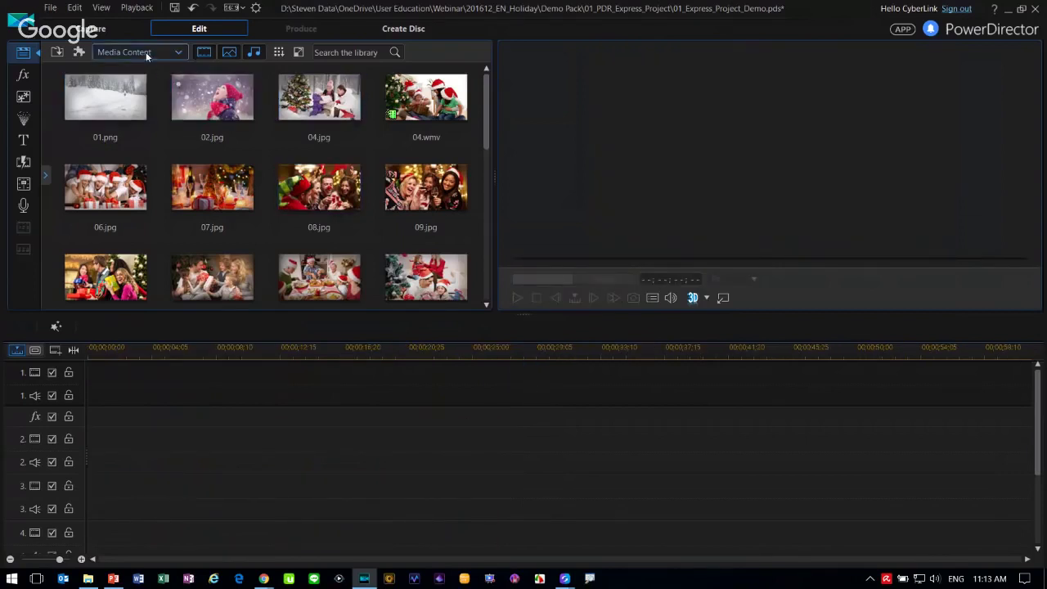
{"action": "left_click", "coordinate": [80, 52]}
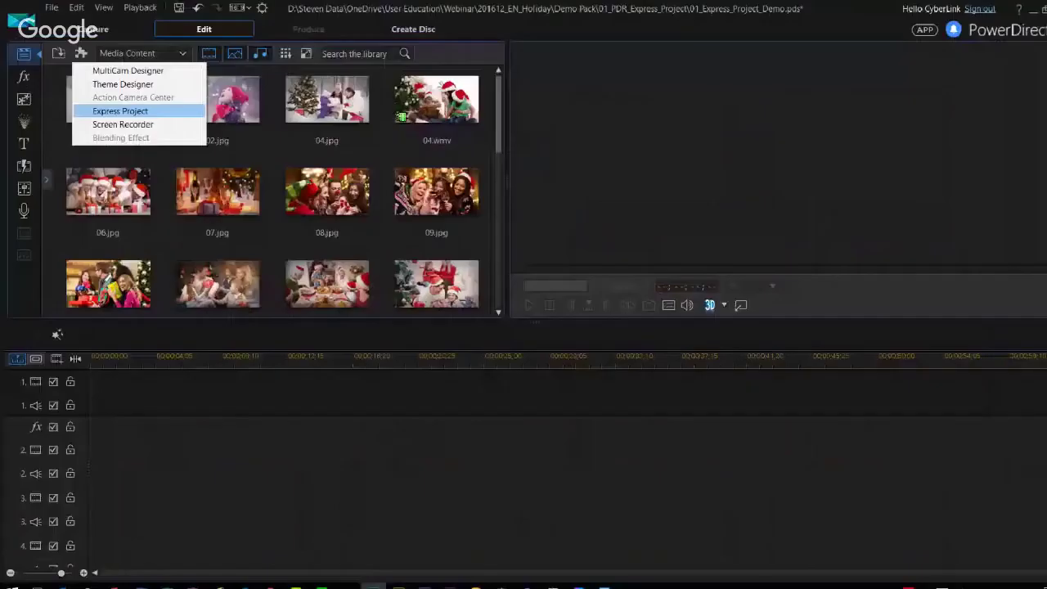
{"action": "left_click", "coordinate": [198, 110]}
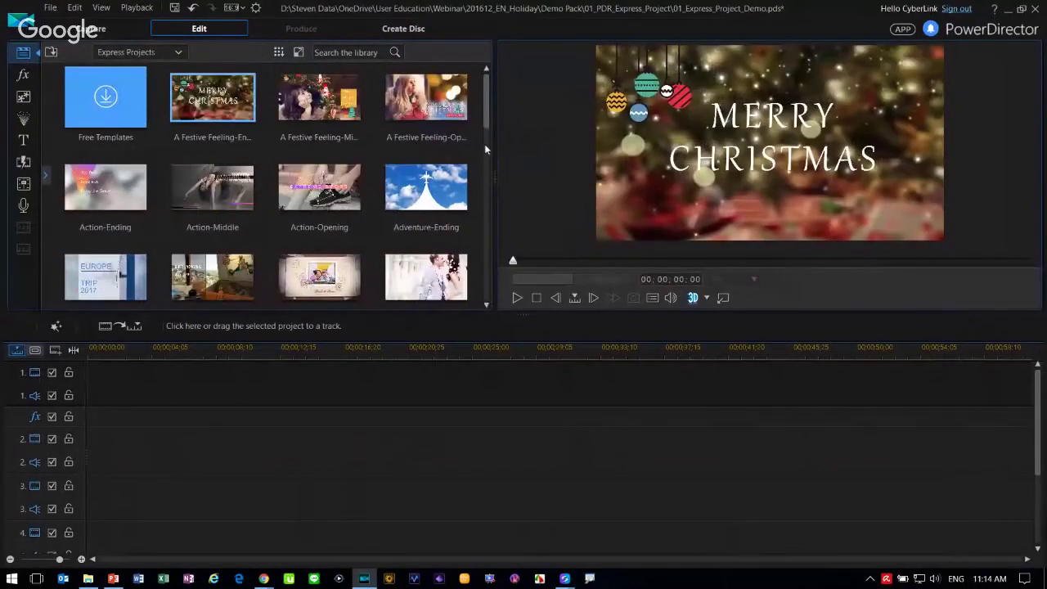
- Play the A Festive Feeling ending template and look at the opening and middle templates of the same set
{"action": "left_click_drag", "start_coordinate": [488, 106], "coordinate": [484, 69]}
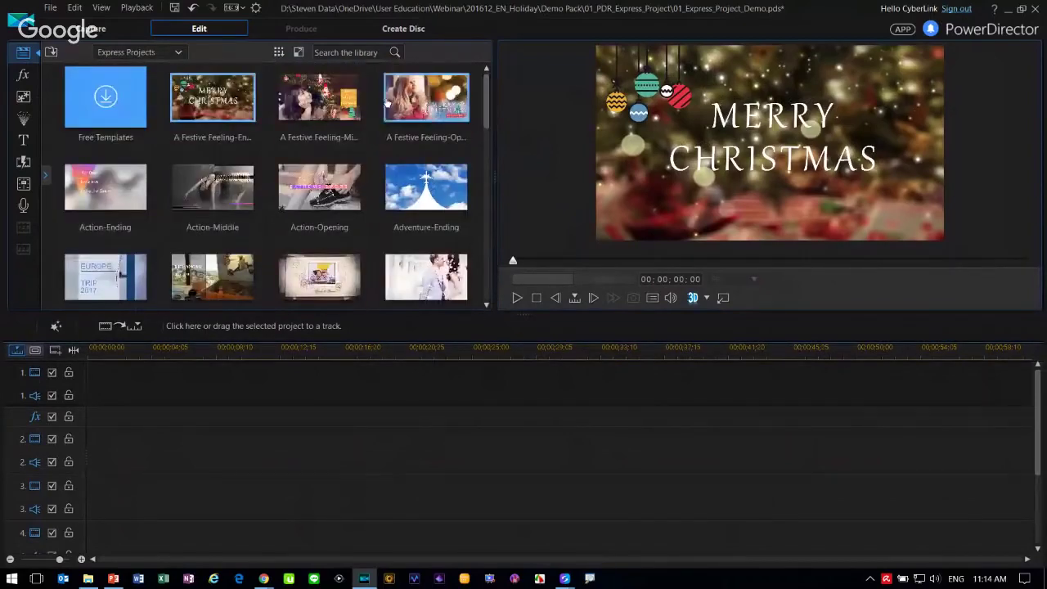
{"action": "left_click", "coordinate": [516, 298]}
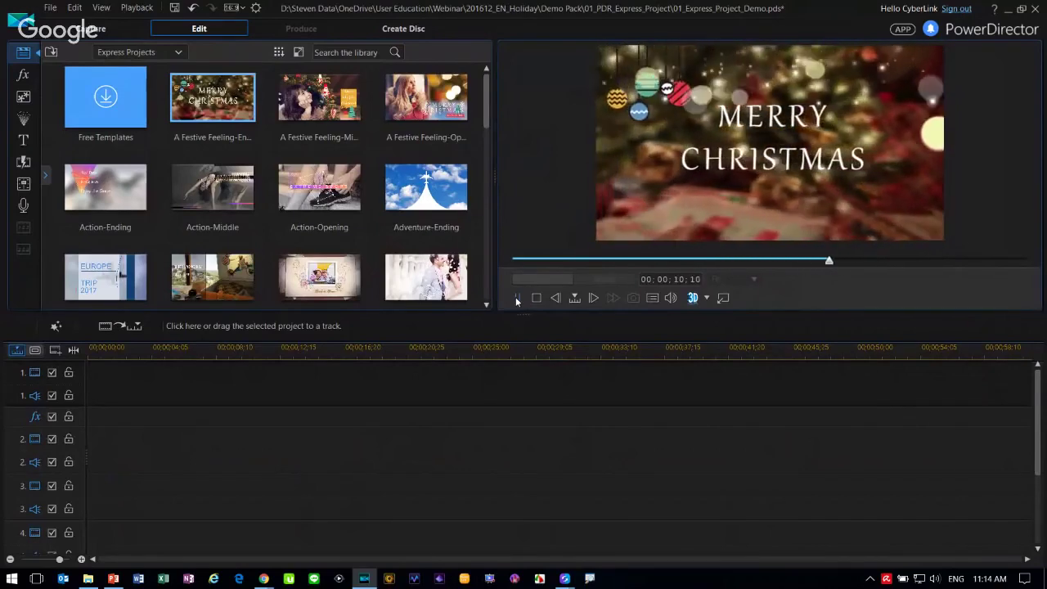
{"action": "left_click", "coordinate": [517, 300]}
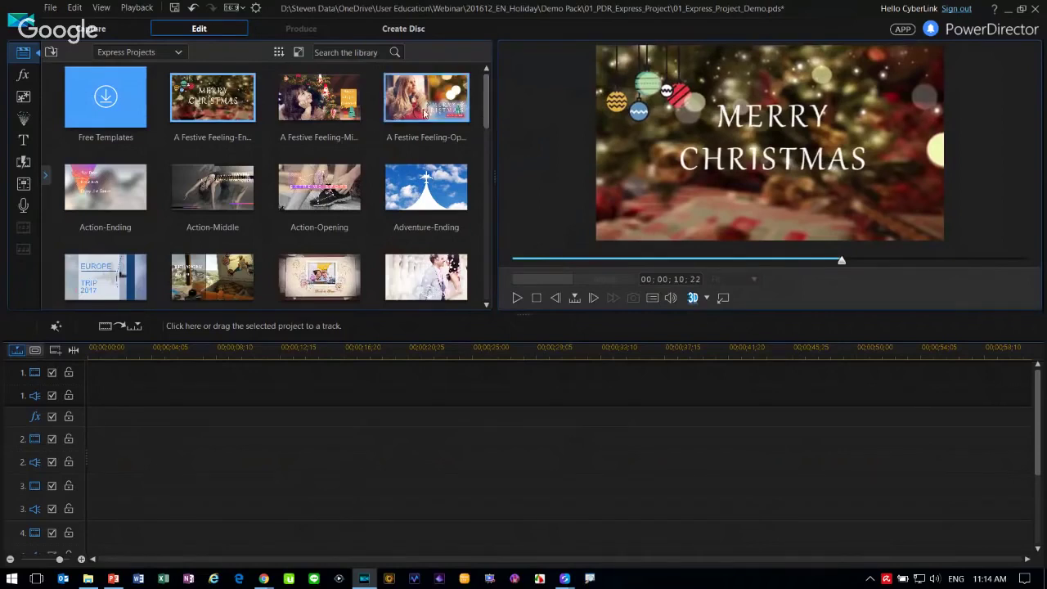
{"action": "left_click", "coordinate": [423, 112]}
{"action": "left_click", "coordinate": [319, 98]}
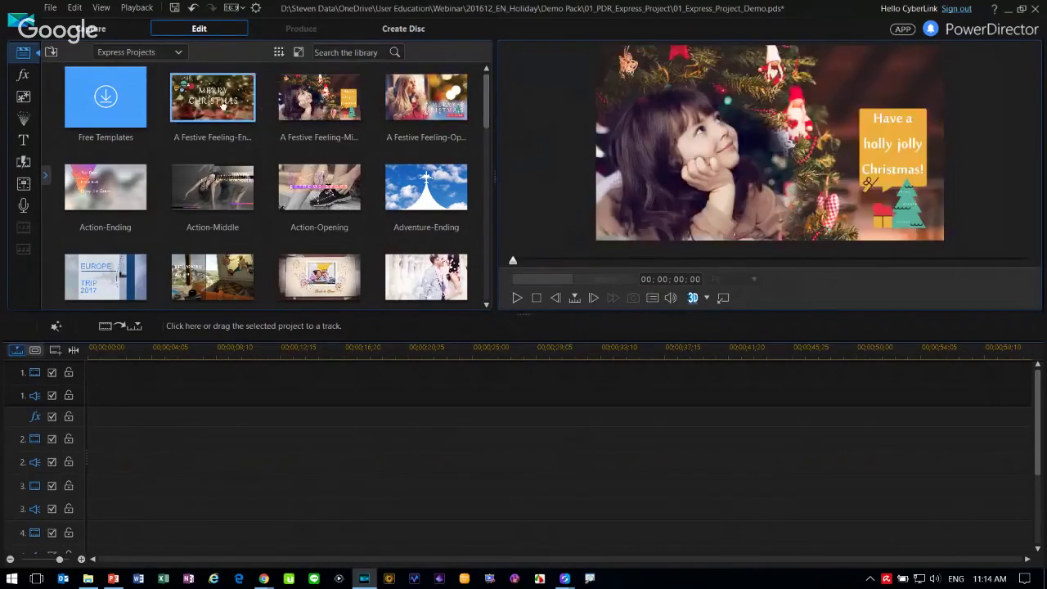
{"action": "left_click", "coordinate": [222, 104]}
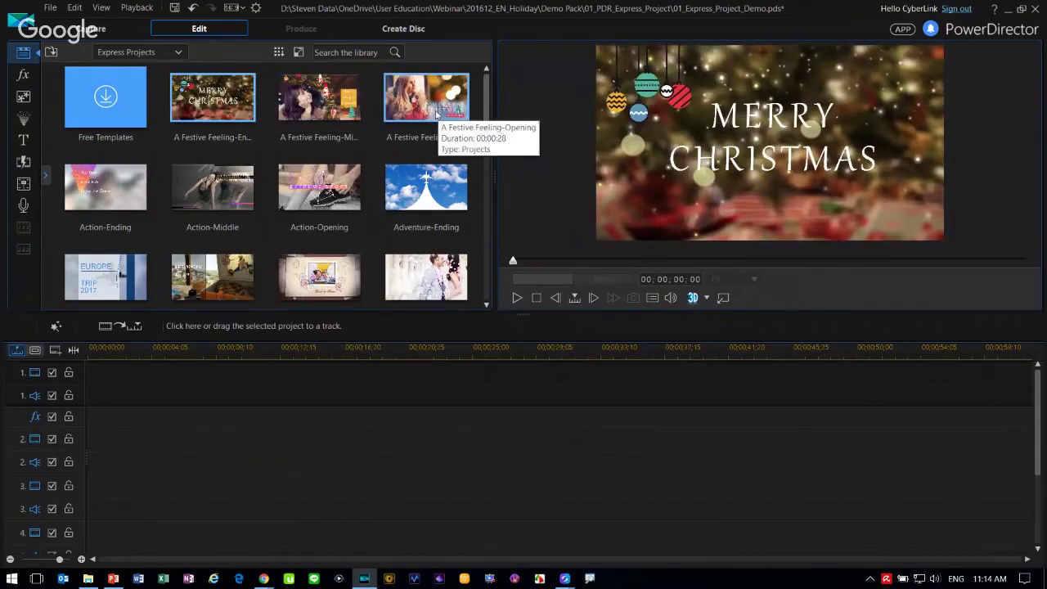
- Insert the A Festive Feeling-Opening project at the start of the timeline and preview its beginning and the part around 7 seconds
{"action": "left_click_drag", "start_coordinate": [438, 108], "coordinate": [73, 379]}
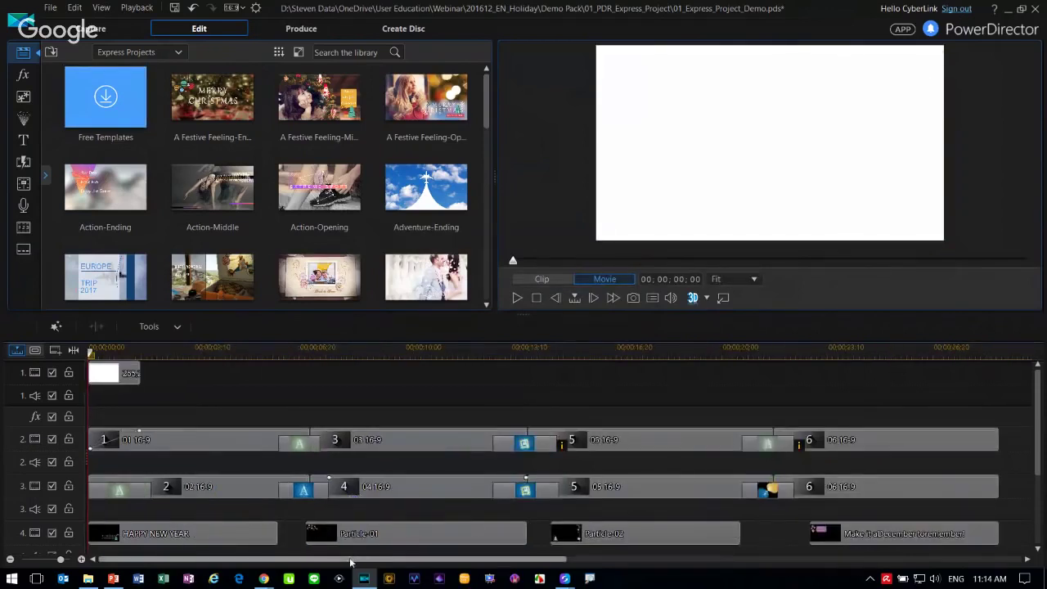
{"action": "left_click", "coordinate": [156, 445]}
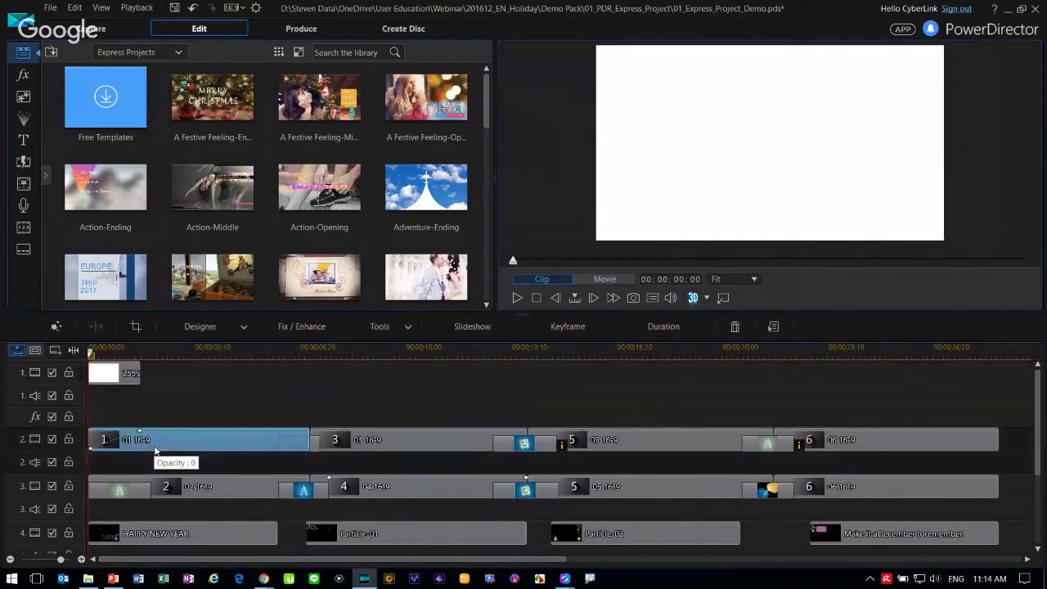
{"action": "left_click", "coordinate": [521, 299]}
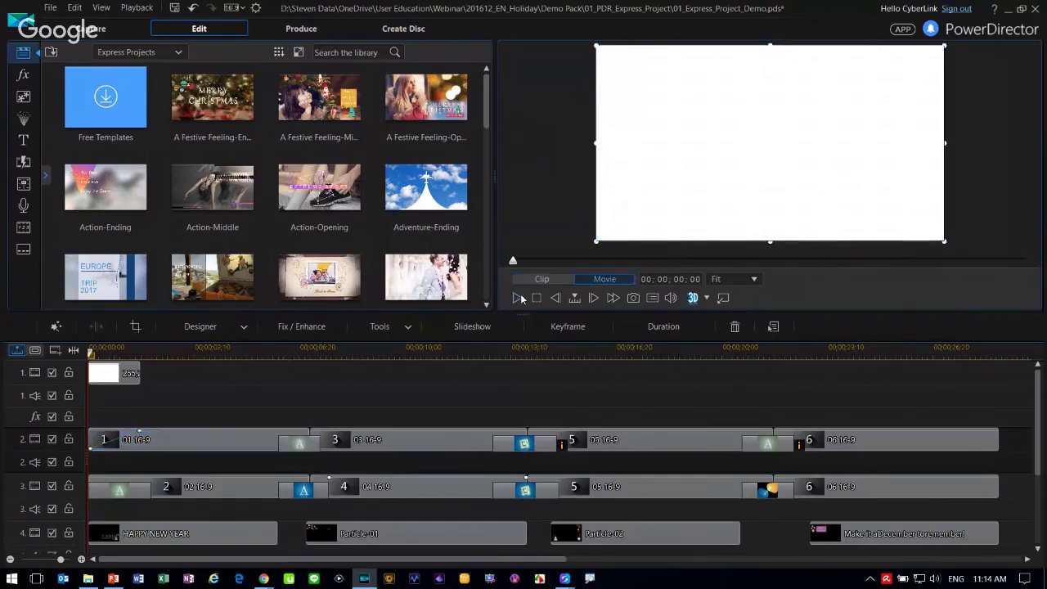
{"action": "left_click", "coordinate": [519, 299]}
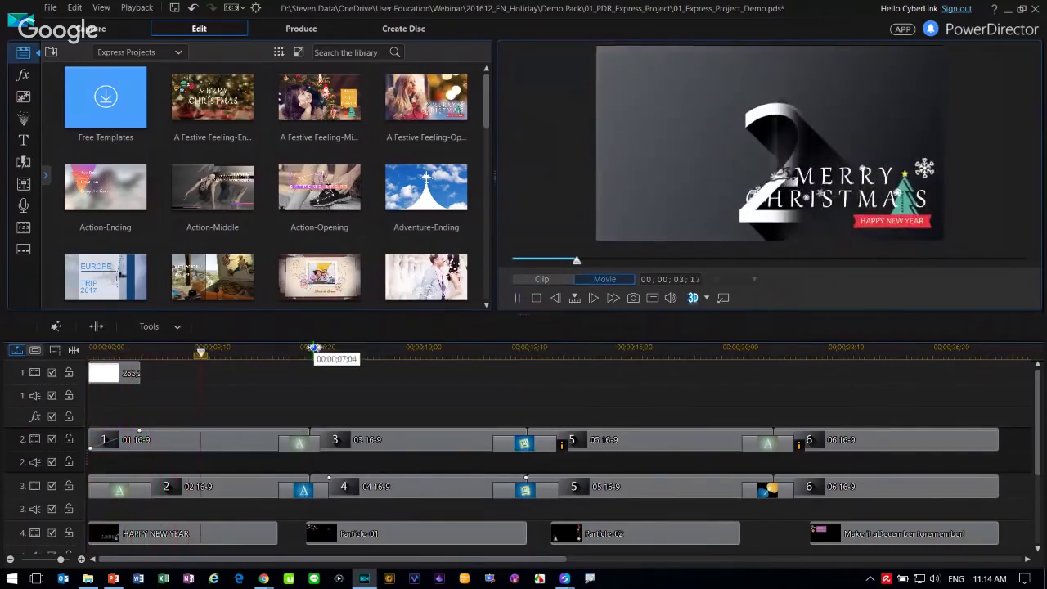
{"action": "left_click", "coordinate": [314, 348]}
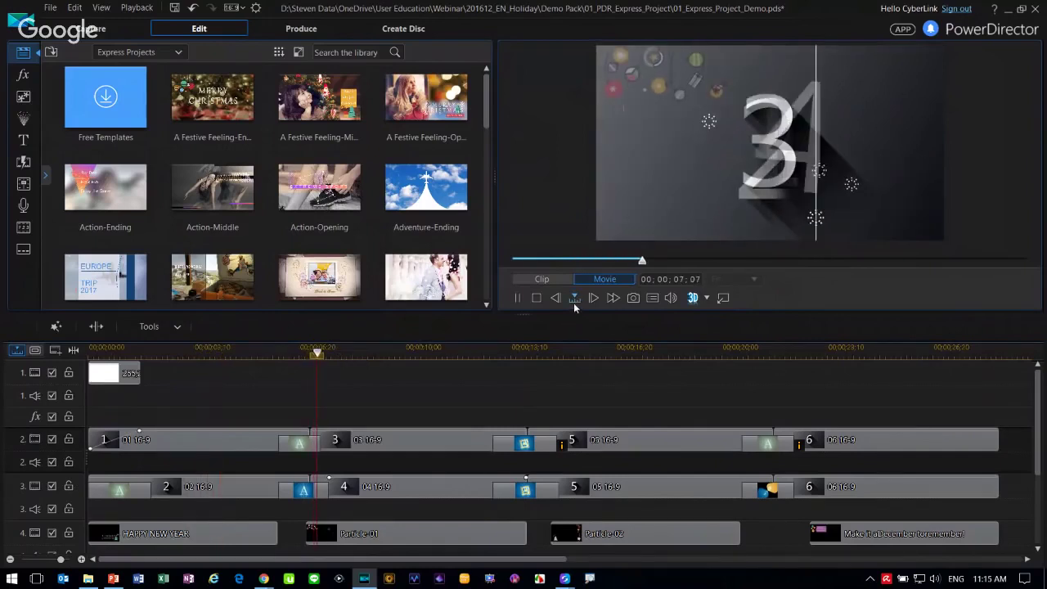
{"action": "left_click", "coordinate": [518, 299]}
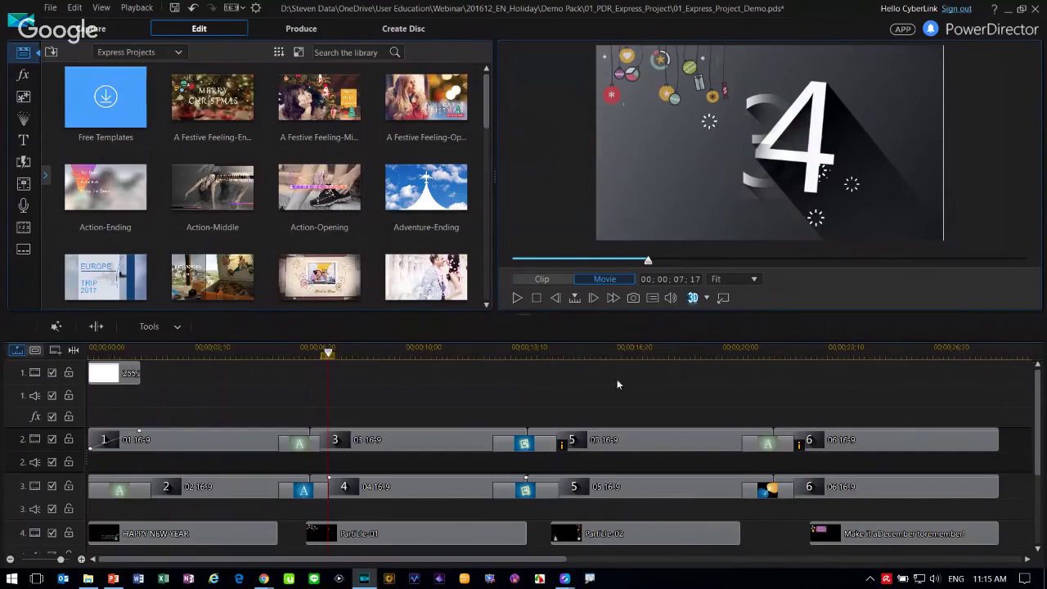
- Switch the library to Media Content to show the holiday photos and video
{"action": "left_click_drag", "start_coordinate": [1036, 420], "coordinate": [1037, 435]}
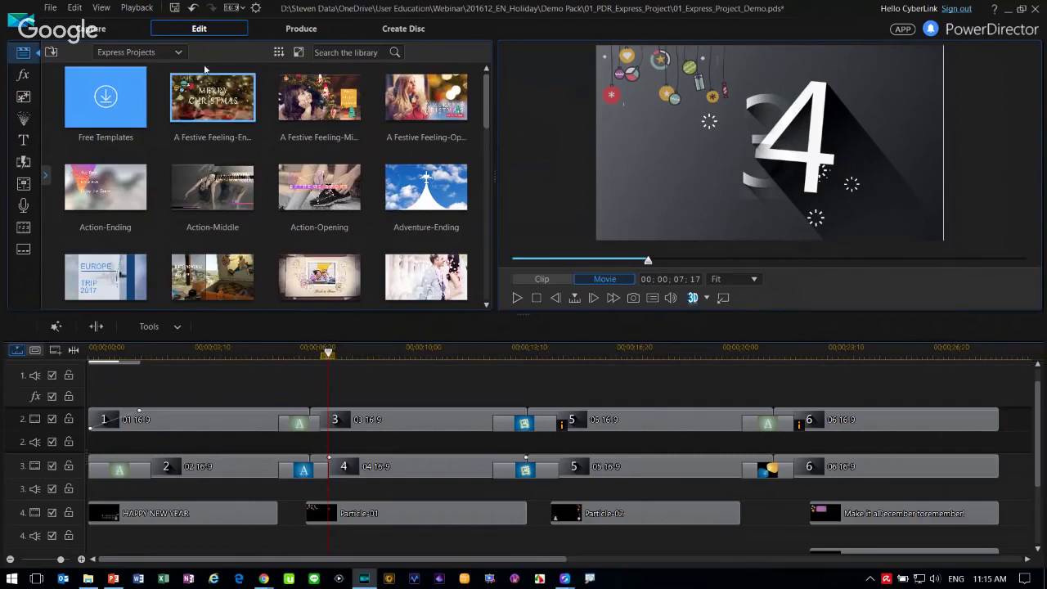
{"action": "left_click", "coordinate": [178, 52]}
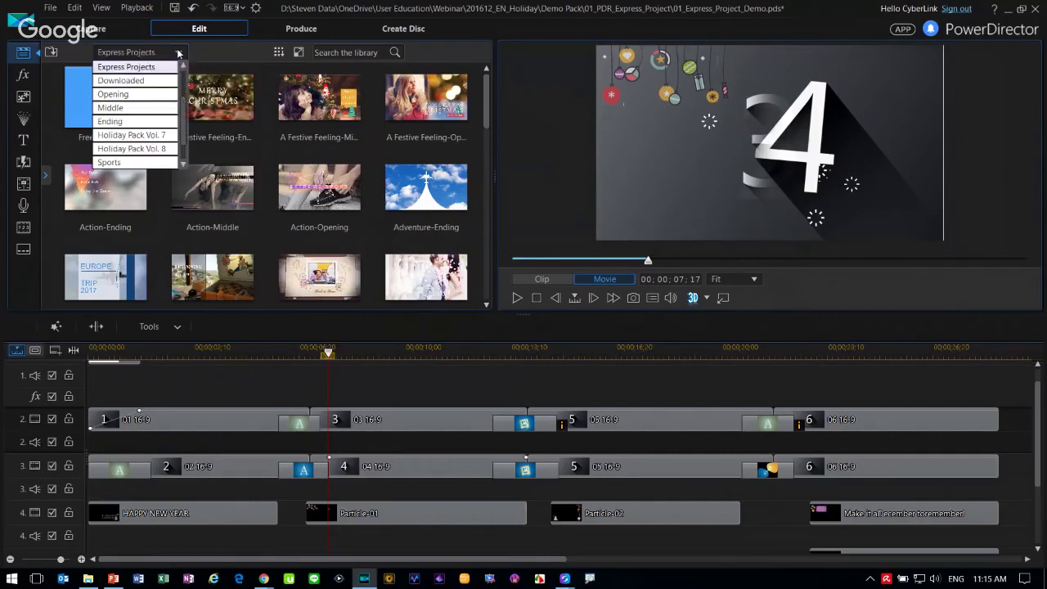
{"action": "scroll", "coordinate": [167, 74], "scroll_direction": "up", "scroll_amount": 2}
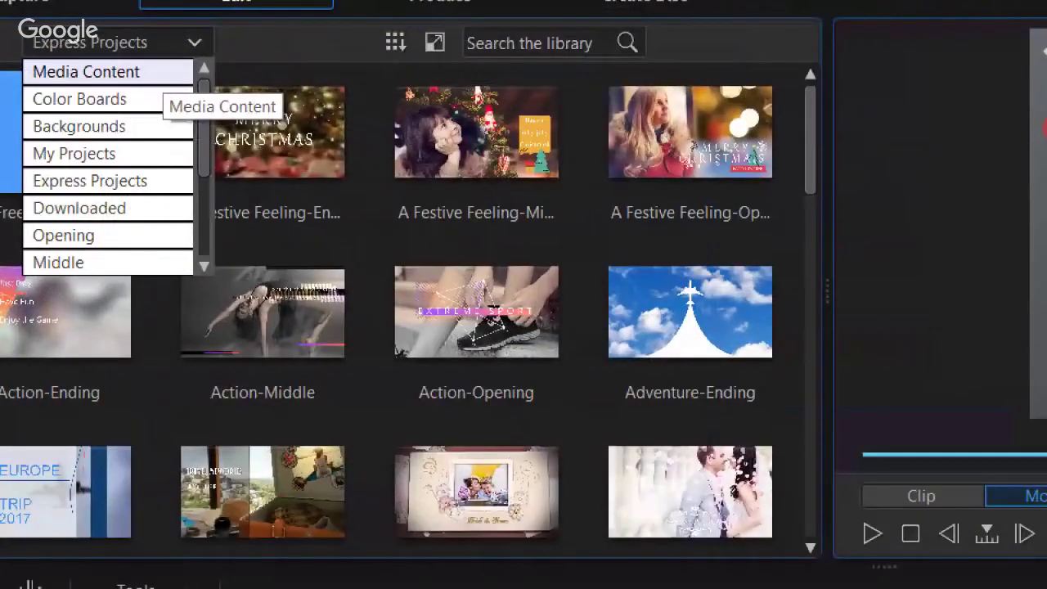
{"action": "key", "text": "Escape"}
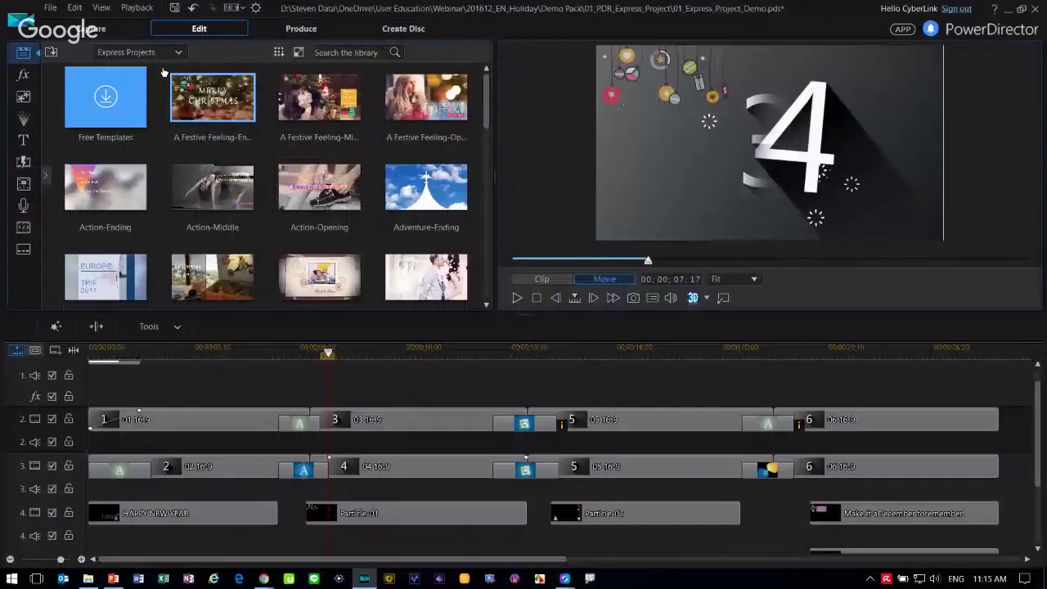
{"action": "left_click", "coordinate": [164, 53]}
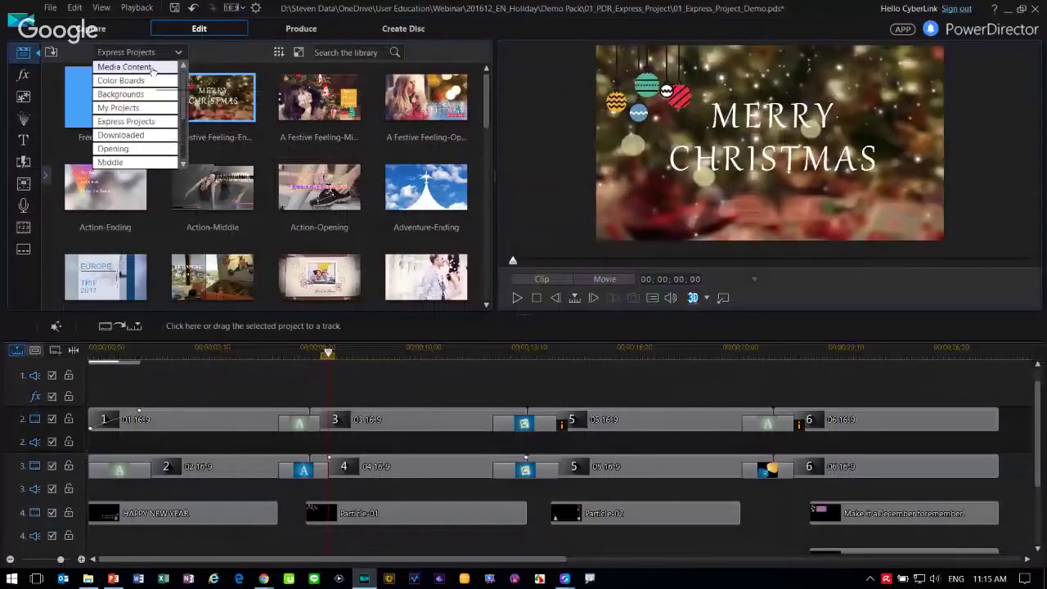
{"action": "left_click", "coordinate": [123, 67]}
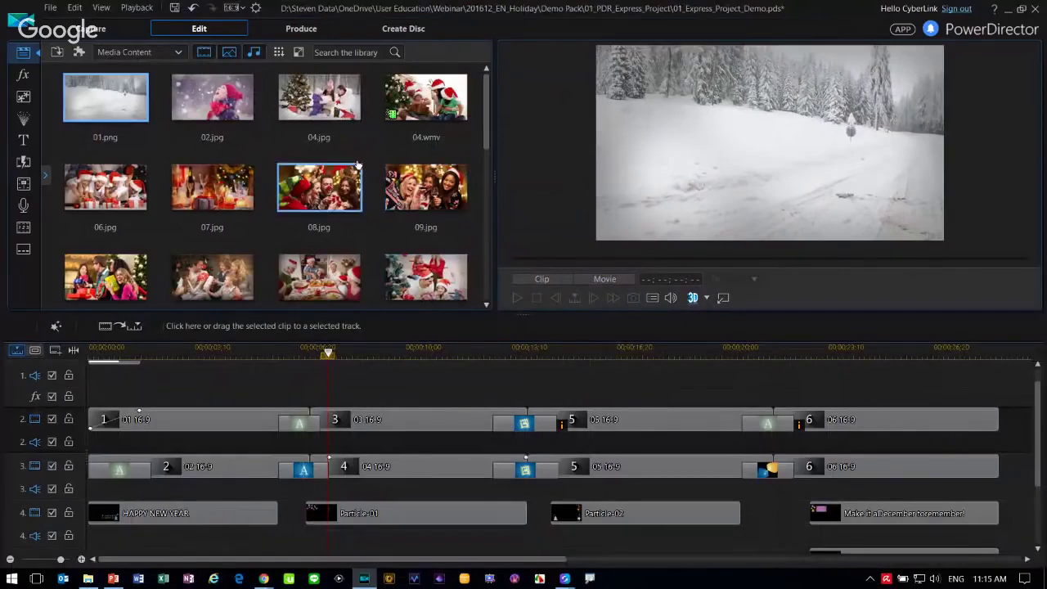
- Fill placeholders 1 to 4 on tracks 2 and 3 with 02.jpg, 04.jpg, 04.wmv and 07.jpg respectively
{"action": "left_click_drag", "start_coordinate": [199, 114], "coordinate": [141, 422]}
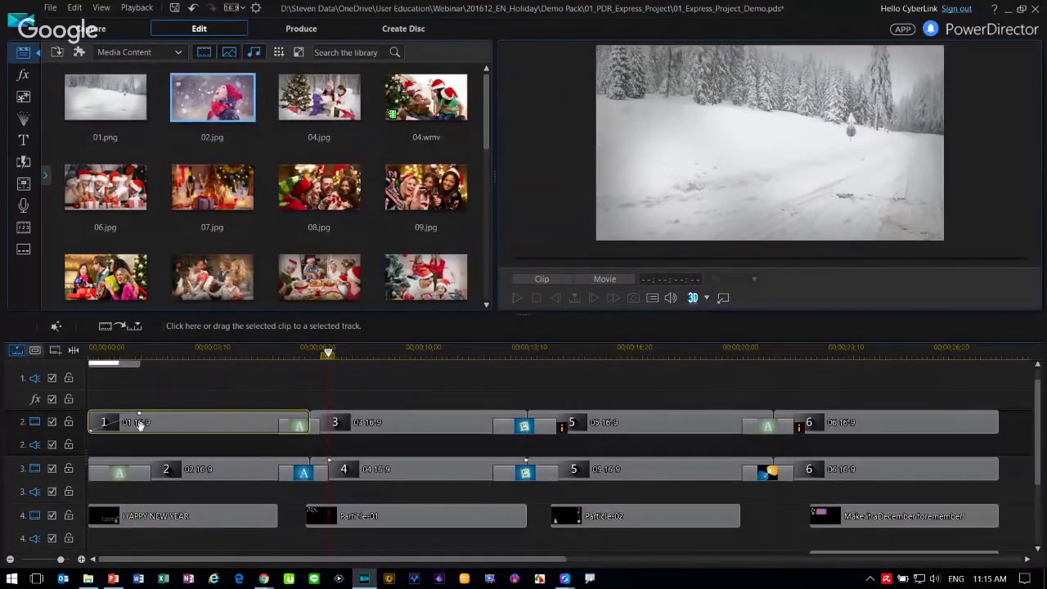
{"action": "left_click_drag", "start_coordinate": [312, 102], "coordinate": [167, 469]}
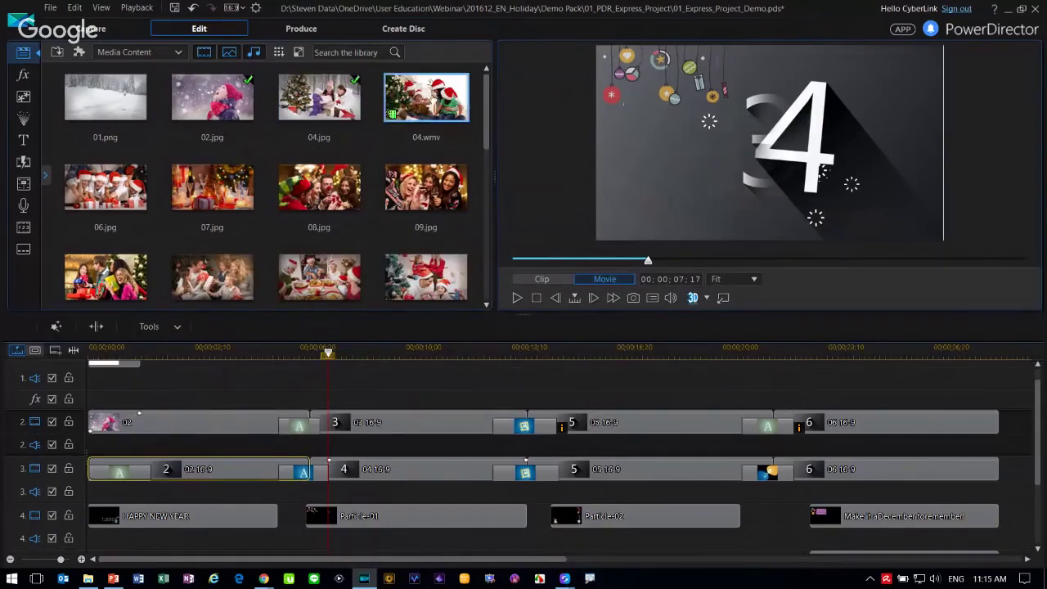
{"action": "left_click", "coordinate": [431, 96]}
{"action": "left_click", "coordinate": [355, 427]}
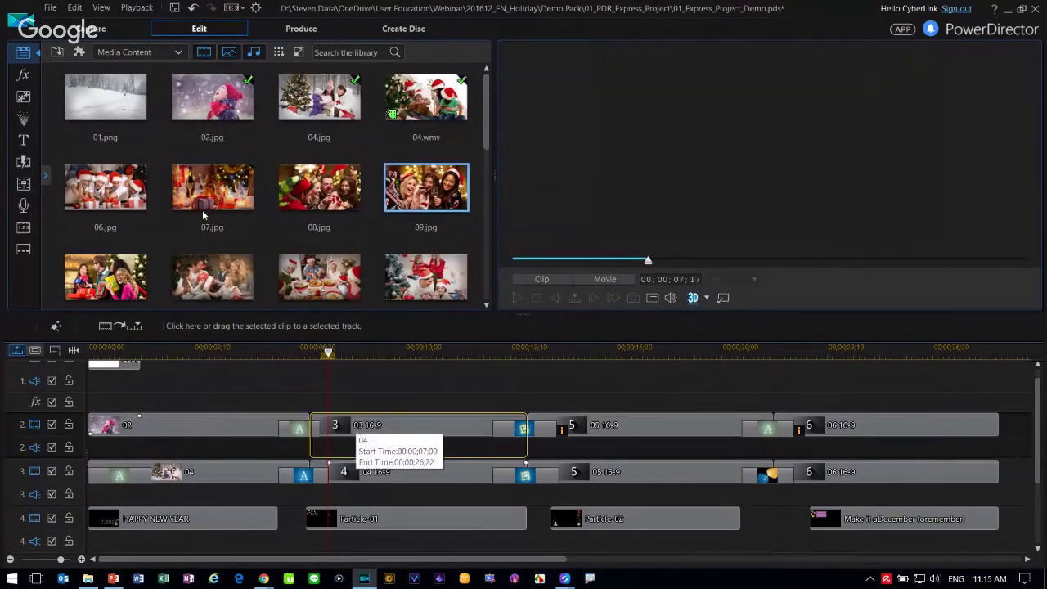
{"action": "left_click_drag", "start_coordinate": [215, 187], "coordinate": [343, 474]}
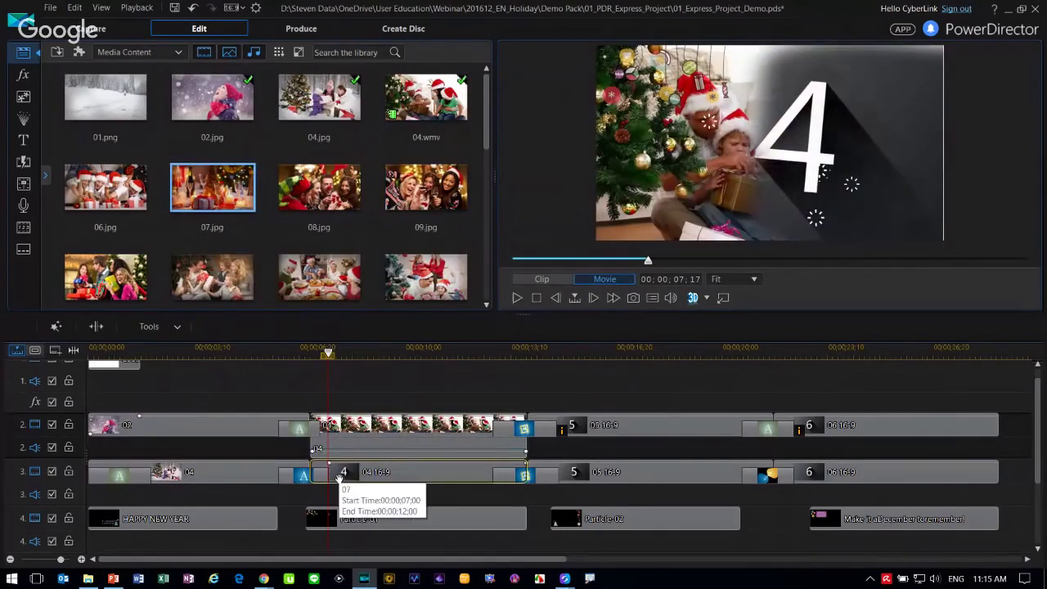
- Replace the two number 5 placeholders with 10.jpg on track 2 and 13.jpg on track 3, and both number 6 placeholders with 12.jpg
{"action": "left_click_drag", "start_coordinate": [106, 278], "coordinate": [554, 466]}
{"action": "left_click", "coordinate": [441, 267]}
{"action": "left_click_drag", "start_coordinate": [318, 257], "coordinate": [811, 430]}
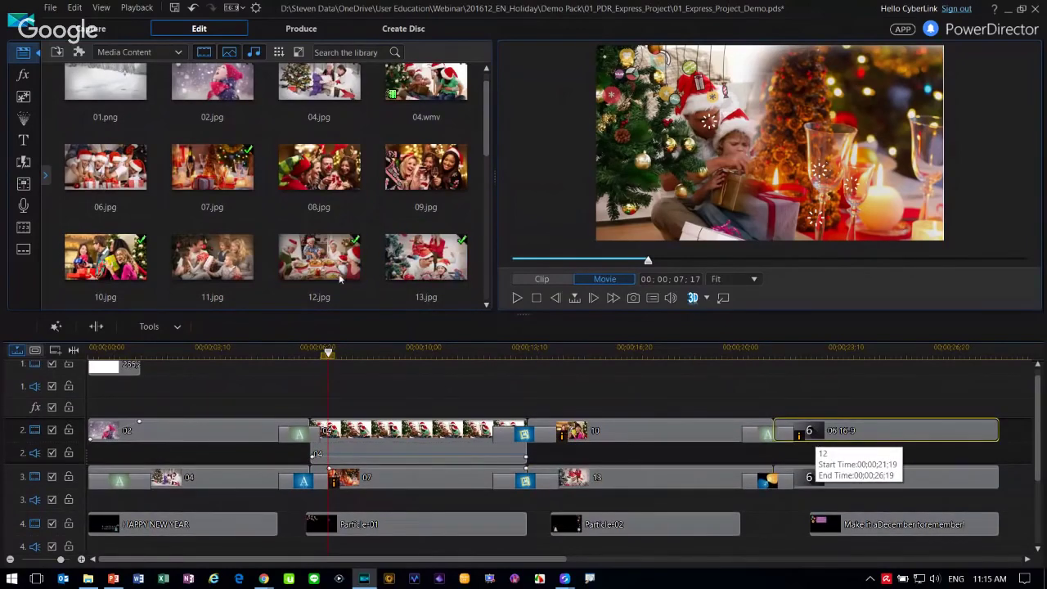
{"action": "left_click_drag", "start_coordinate": [339, 278], "coordinate": [805, 474]}
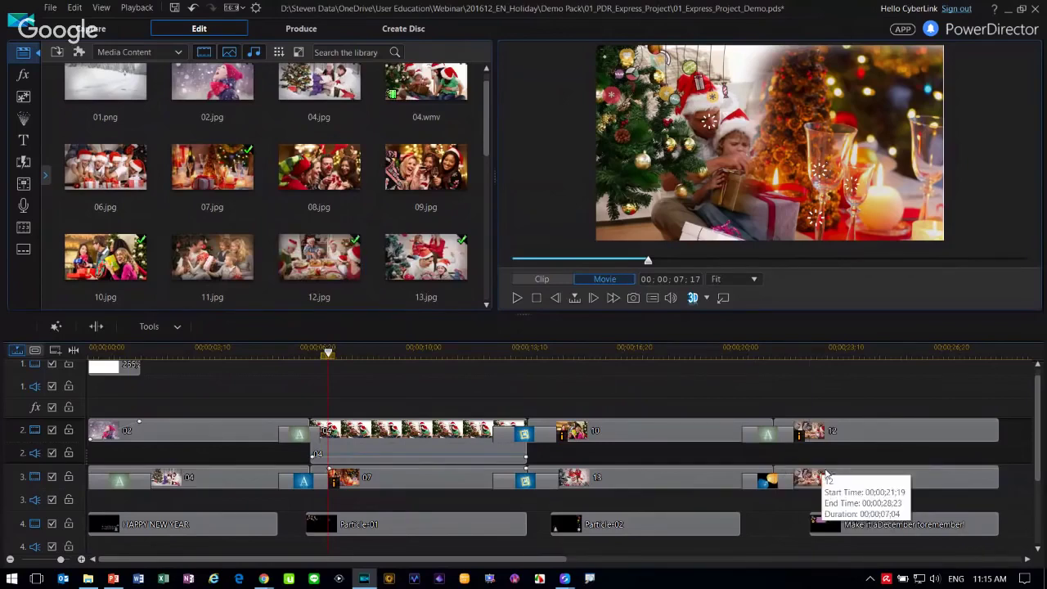
- Open the "Make it a December to remember!" title on track 4 in the Title Designer and change its text to "Merry Christmas"
{"action": "left_click", "coordinate": [863, 527]}
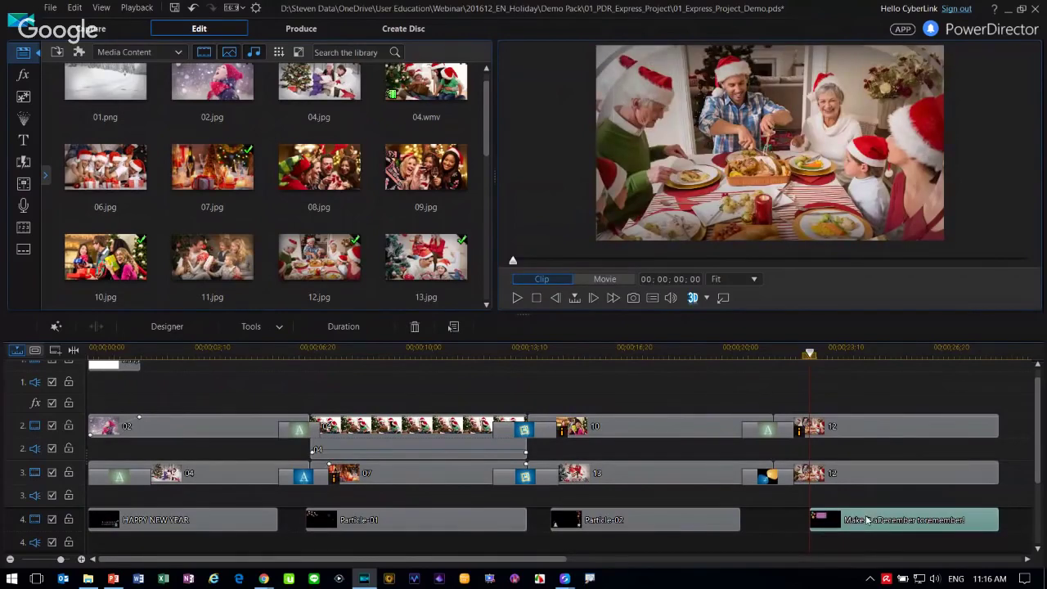
{"action": "double_click", "coordinate": [867, 520]}
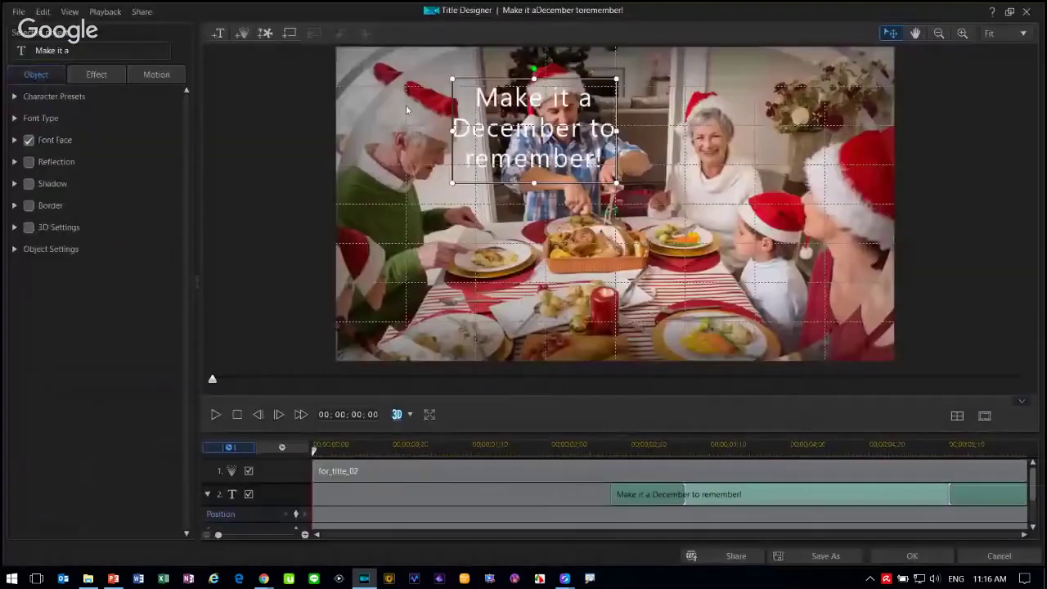
{"action": "double_click", "coordinate": [601, 163]}
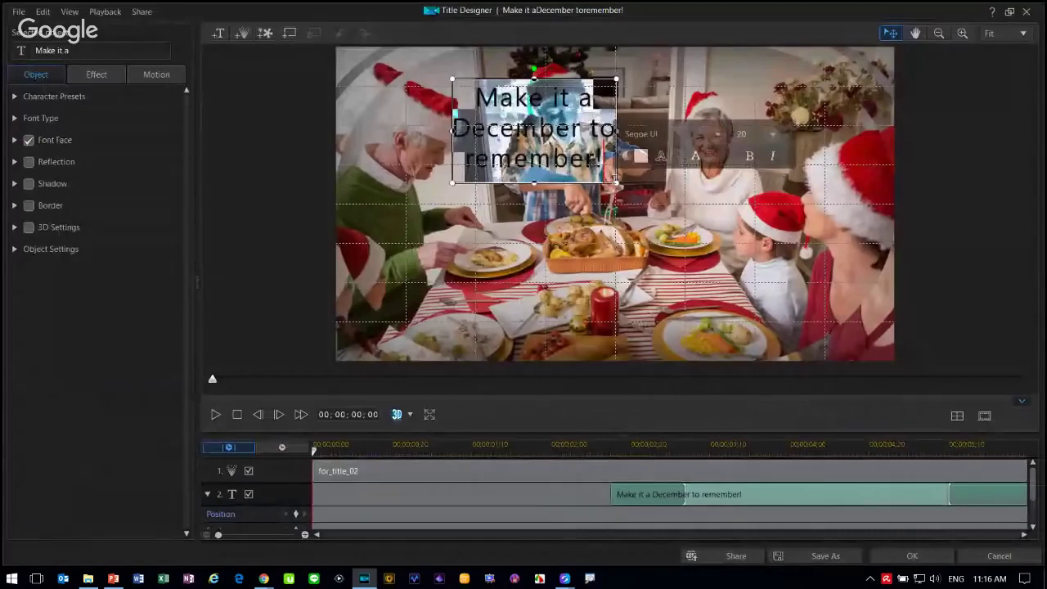
{"action": "type", "text": "Merry"}
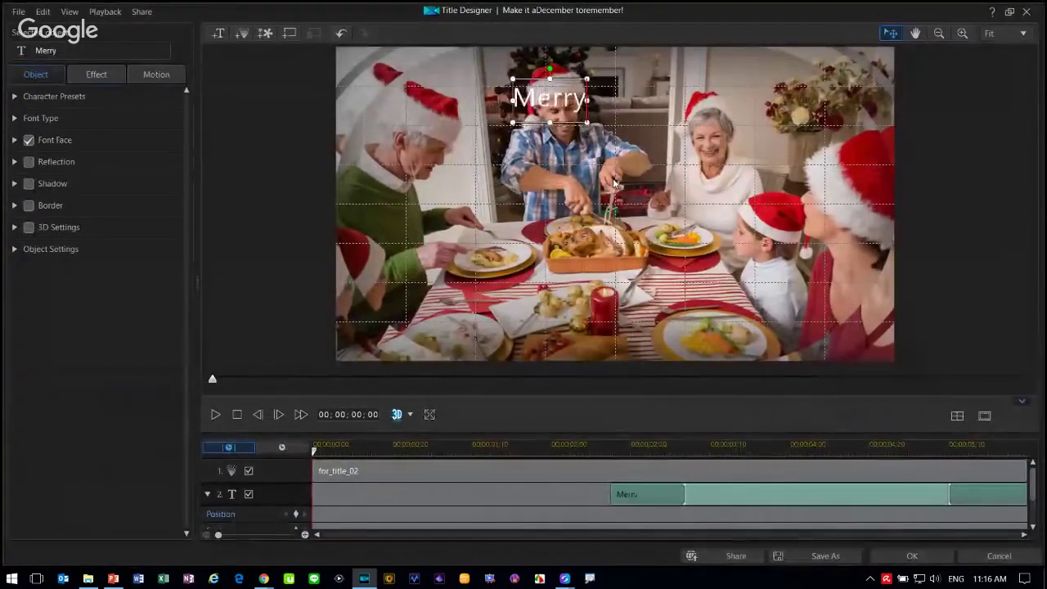
{"action": "type", "text": " Christmas"}
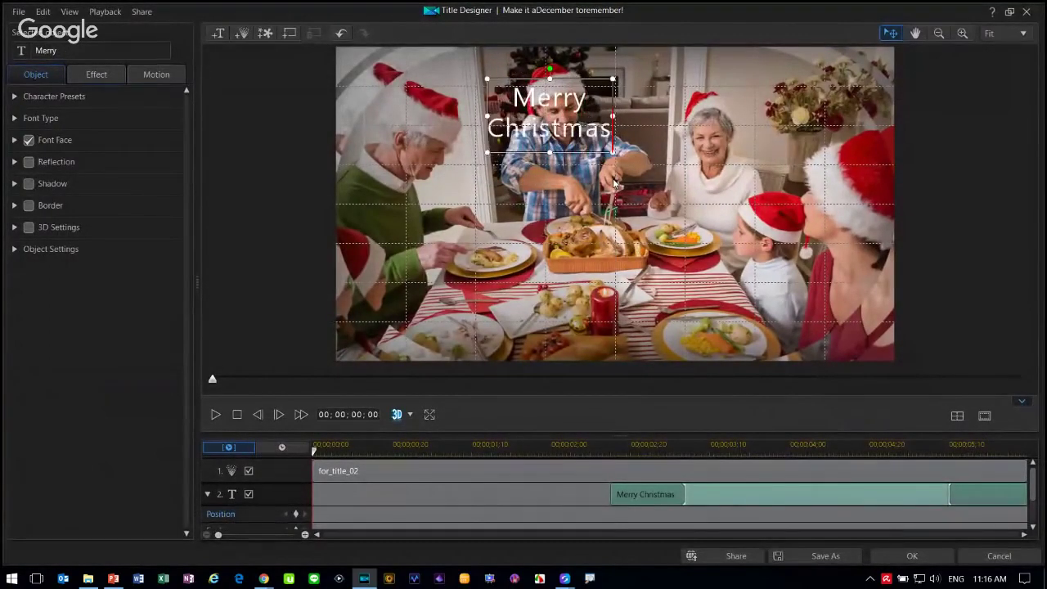
- Centre the "Merry Christmas" text inside the purple speech bubble, accept the title changes and play back the title on the timeline
{"action": "left_click", "coordinate": [793, 451]}
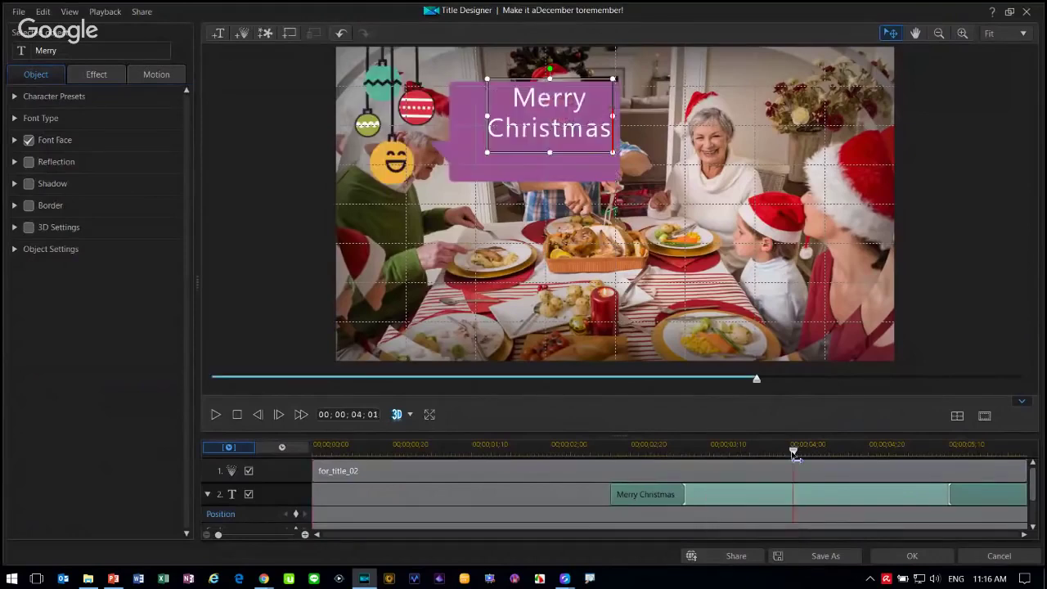
{"action": "left_click", "coordinate": [561, 164]}
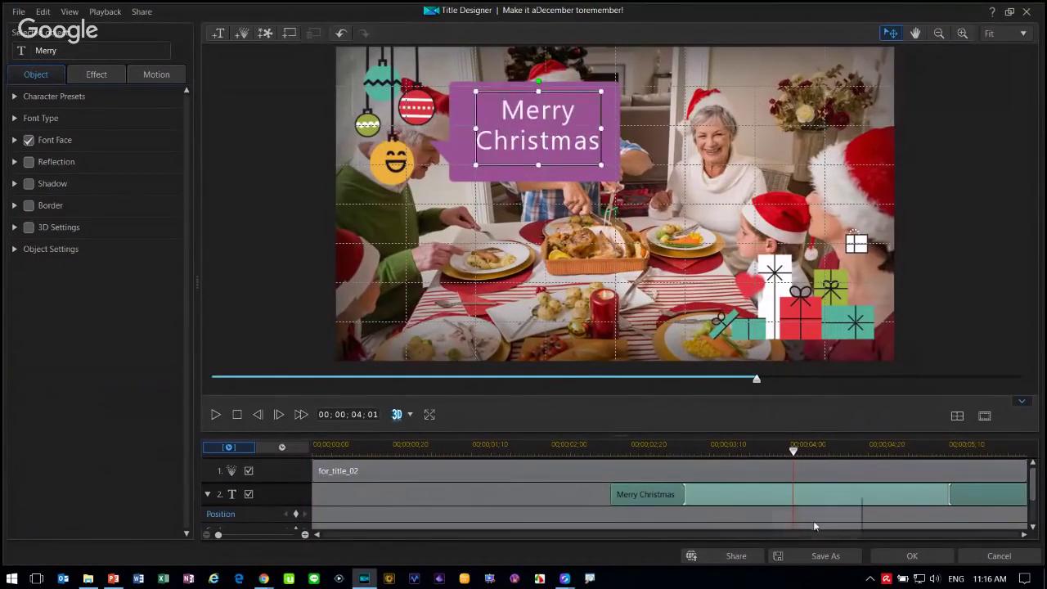
{"action": "left_click", "coordinate": [894, 555]}
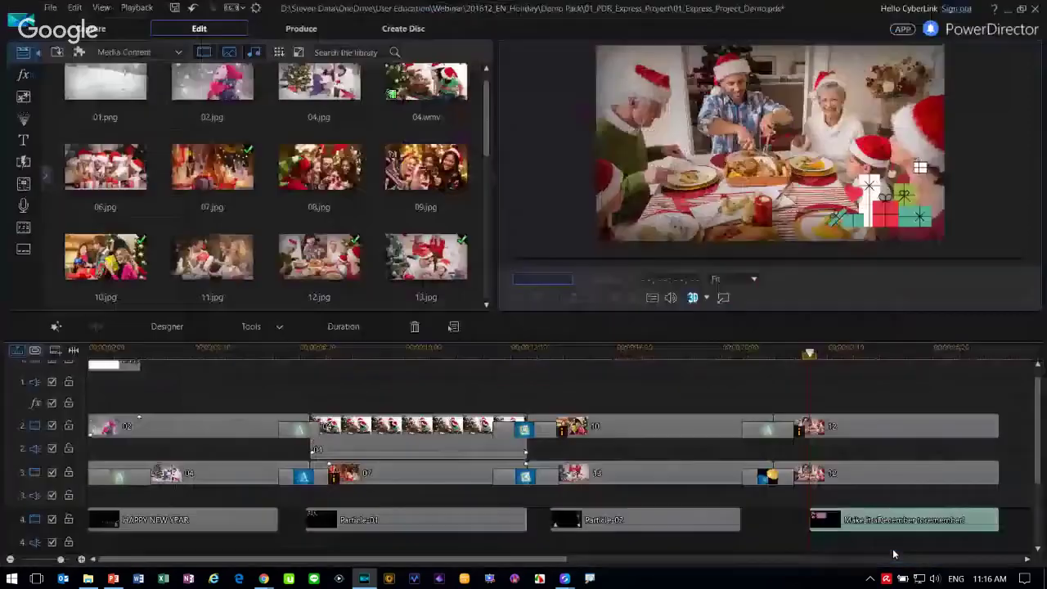
{"action": "left_click", "coordinate": [863, 354]}
{"action": "left_click", "coordinate": [516, 297]}
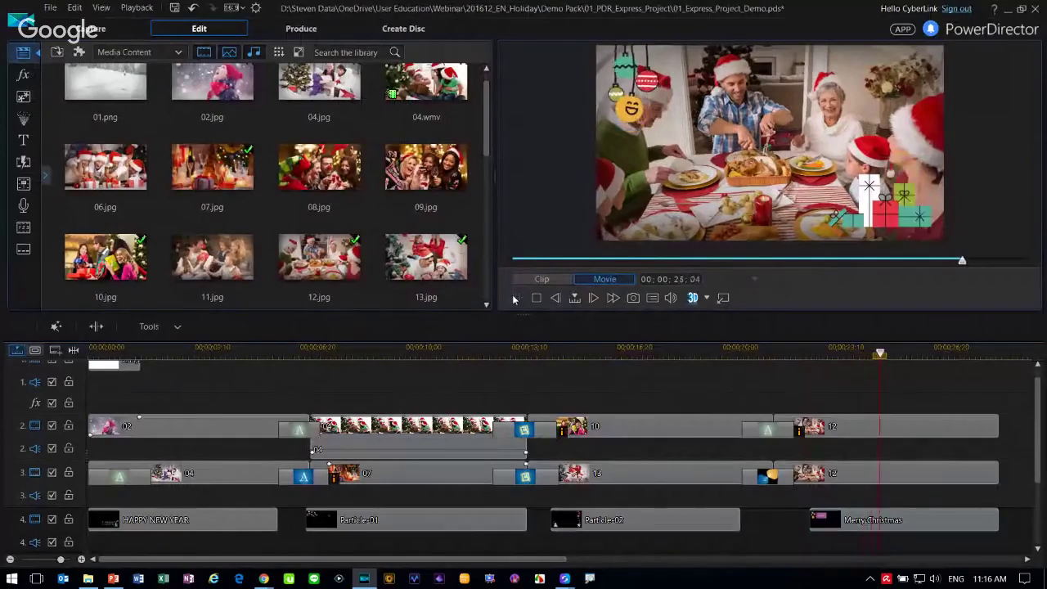
{"action": "left_click", "coordinate": [516, 298]}
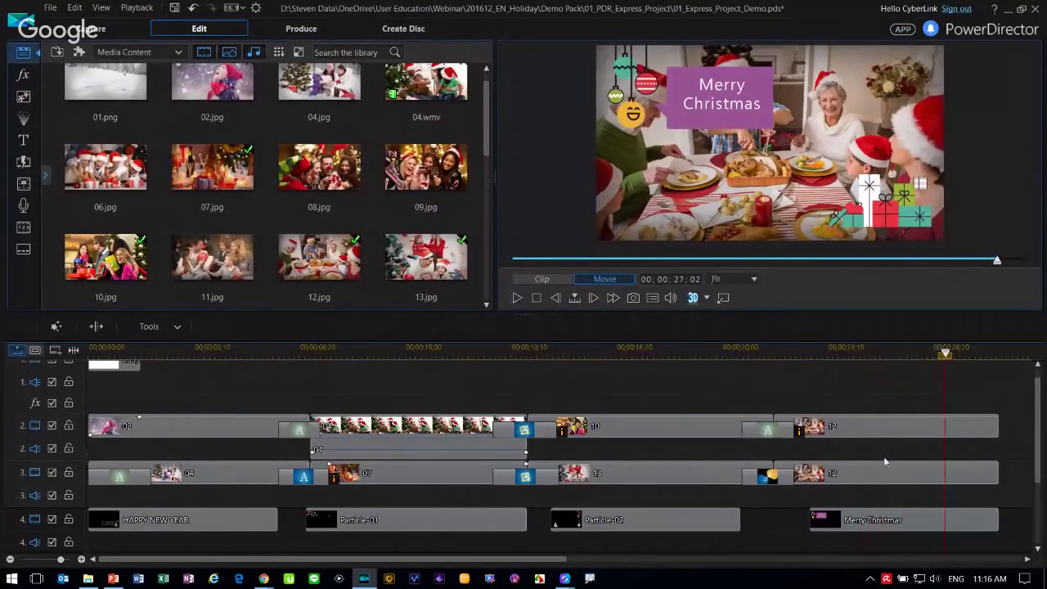
- Replace the Fade transition between 10.jpg and 12.jpg on track 2 with the Color Love Heart transition
{"action": "left_click", "coordinate": [544, 435]}
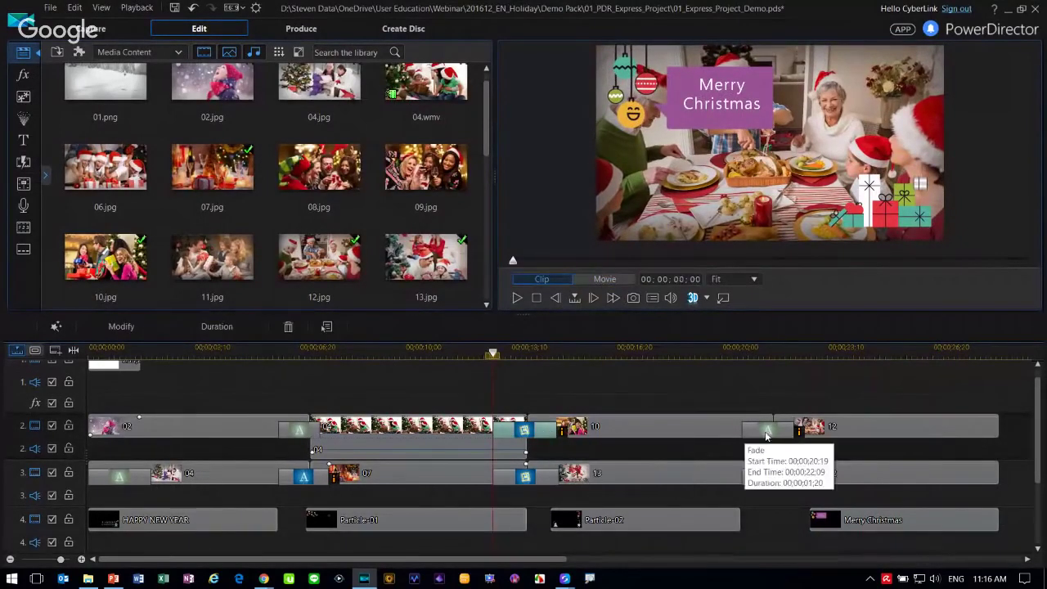
{"action": "left_click", "coordinate": [753, 437]}
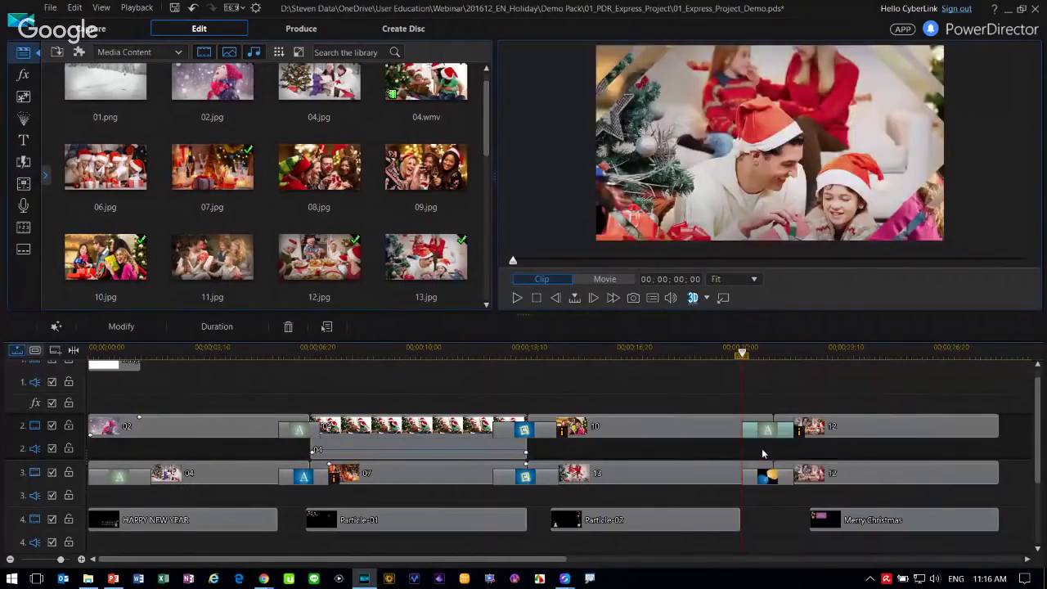
{"action": "left_click", "coordinate": [23, 162]}
{"action": "left_click", "coordinate": [307, 181]}
{"action": "left_click_drag", "start_coordinate": [219, 188], "coordinate": [759, 440]}
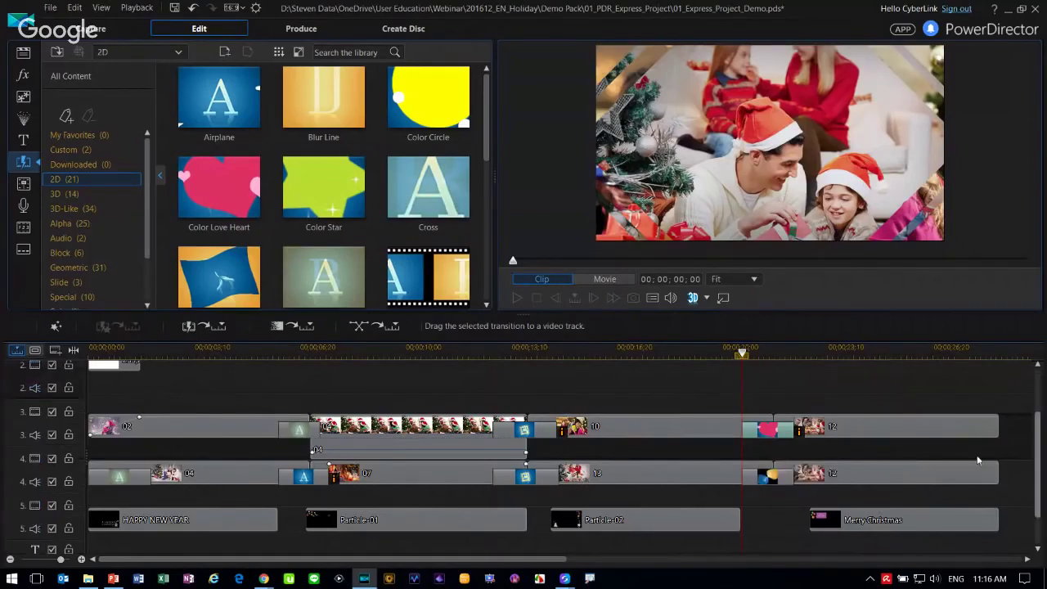
- Place the Ukulele music file from the media library at the start of the music track
{"action": "scroll", "coordinate": [1030, 489], "scroll_direction": "down", "scroll_amount": 2}
{"action": "left_click", "coordinate": [23, 51]}
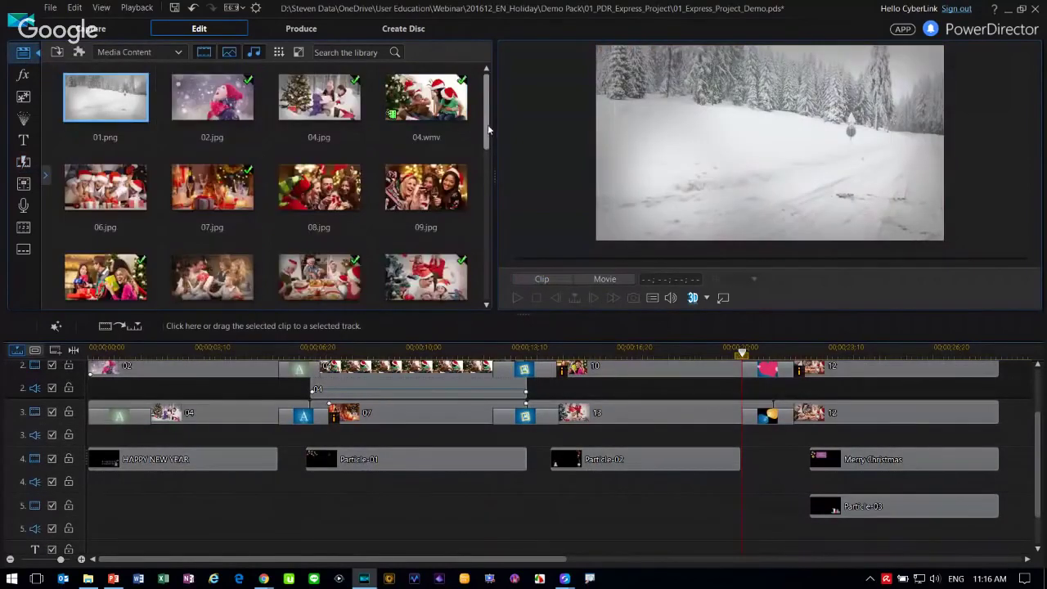
{"action": "scroll", "coordinate": [478, 124], "scroll_direction": "down", "scroll_amount": 10}
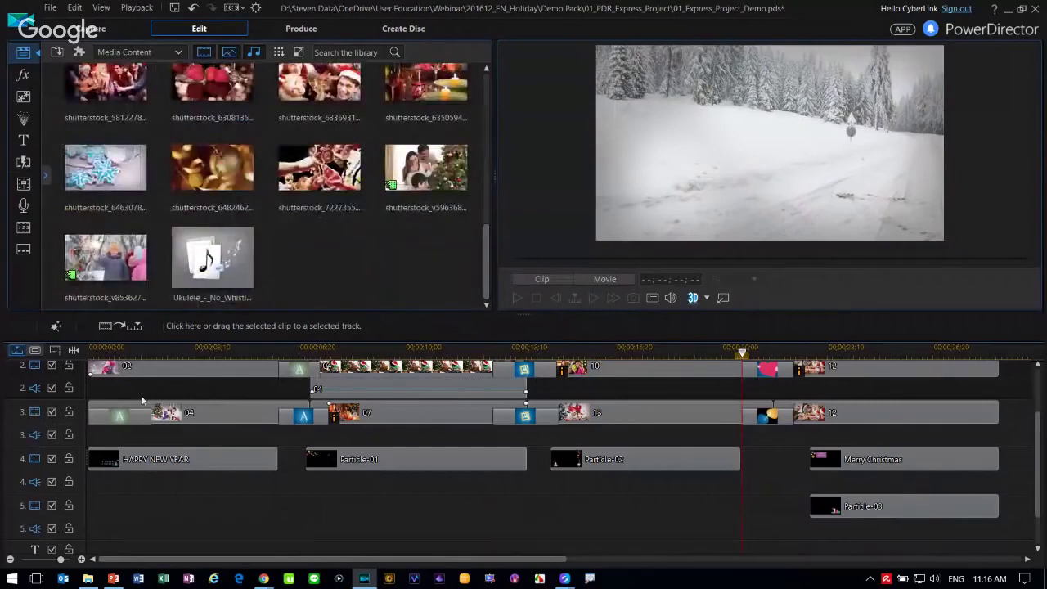
{"action": "scroll", "coordinate": [158, 439], "scroll_direction": "down", "scroll_amount": 1}
{"action": "left_click", "coordinate": [188, 297]}
{"action": "left_click_drag", "start_coordinate": [187, 297], "coordinate": [88, 545]}
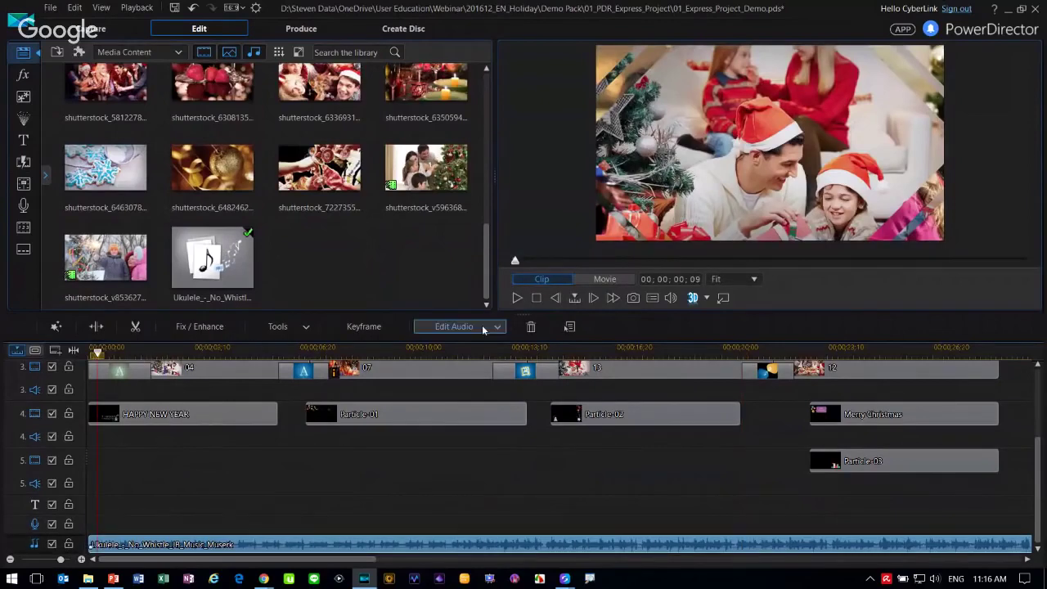
- Play back the movie with its music and close the program without saving the project changes
{"action": "left_click", "coordinate": [516, 297]}
{"action": "left_click", "coordinate": [516, 300]}
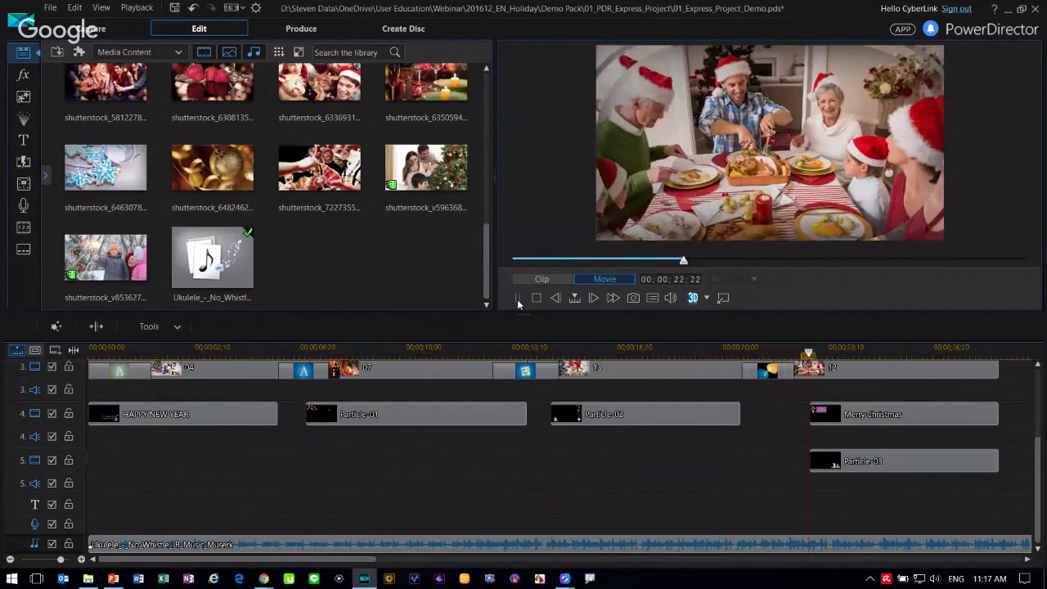
{"action": "left_click", "coordinate": [517, 299]}
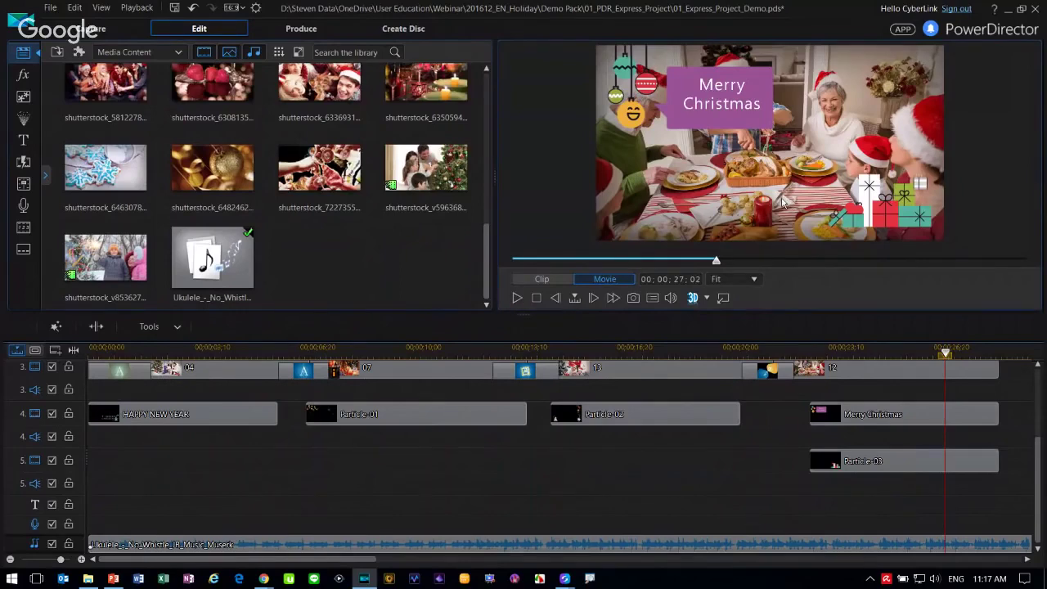
{"action": "left_click", "coordinate": [1037, 9]}
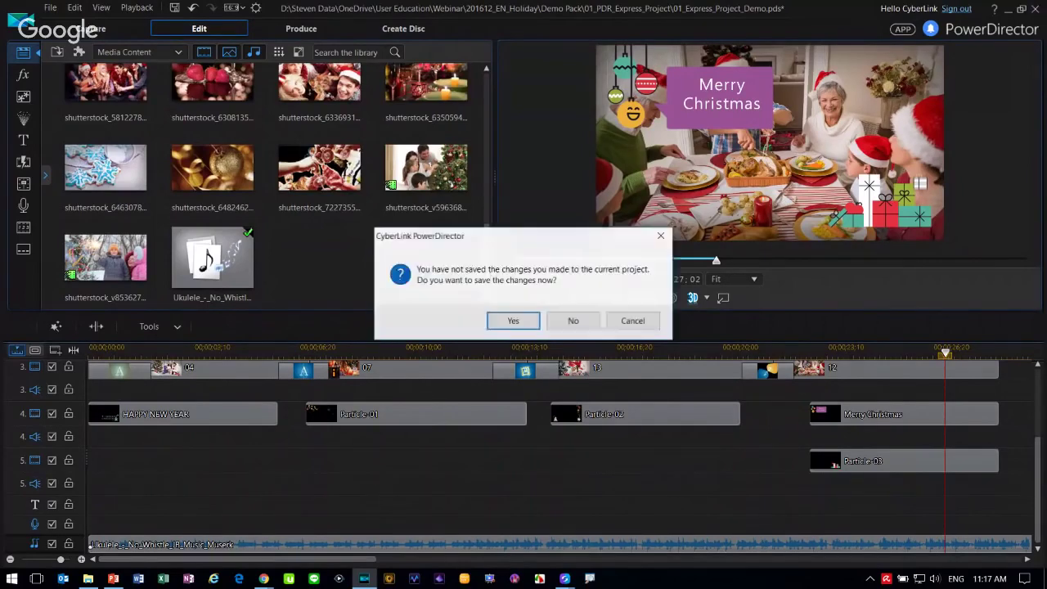
{"action": "left_click", "coordinate": [565, 326]}
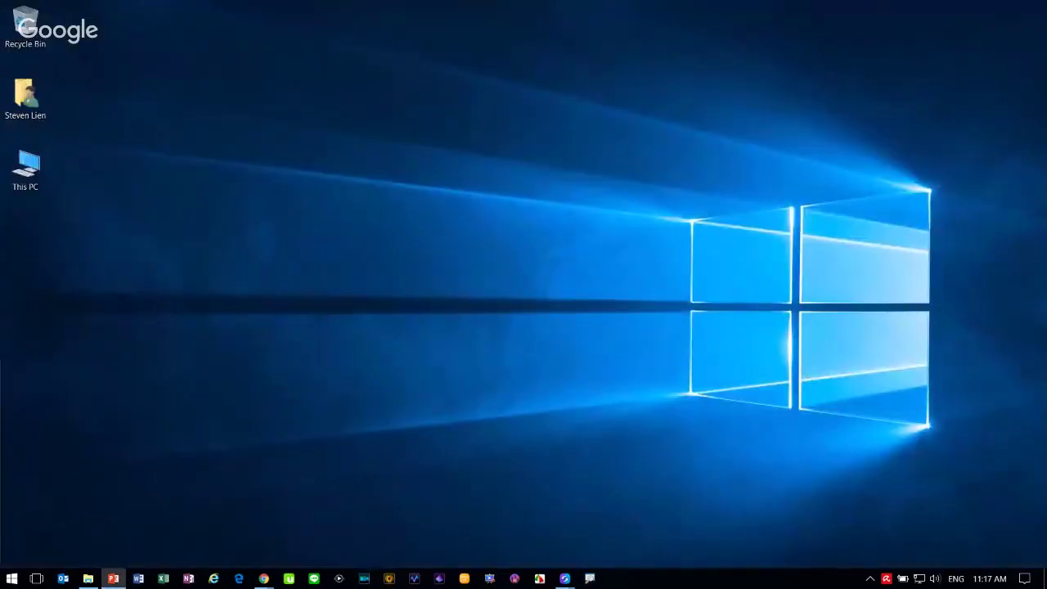
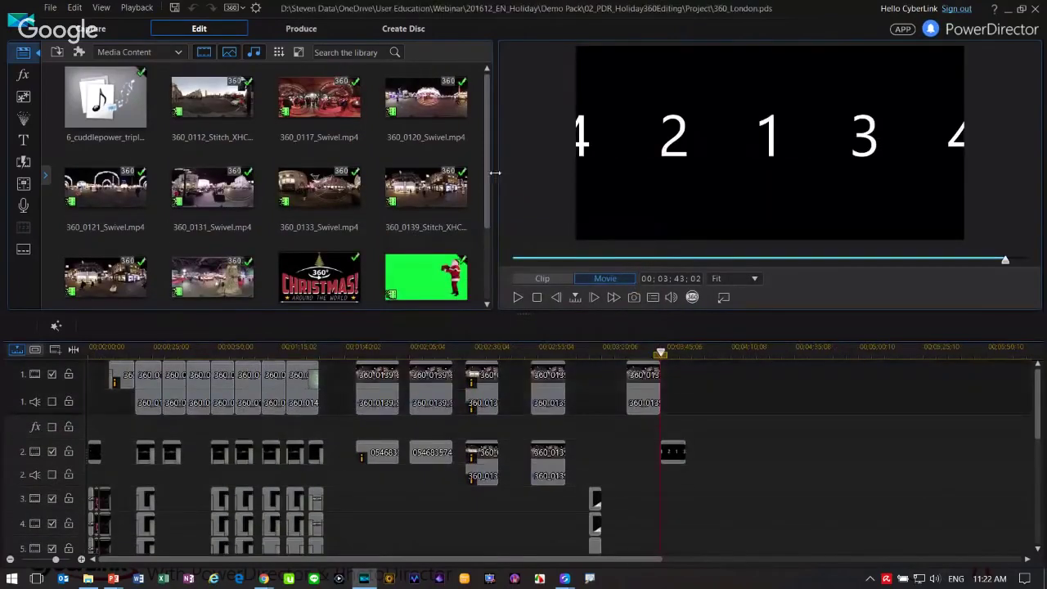
- Examine the last 360_0139 street clip on track 1 at 00;03;34;19, comparing the flat picture with the 360° viewer mode in several directions
{"action": "left_click", "coordinate": [124, 349]}
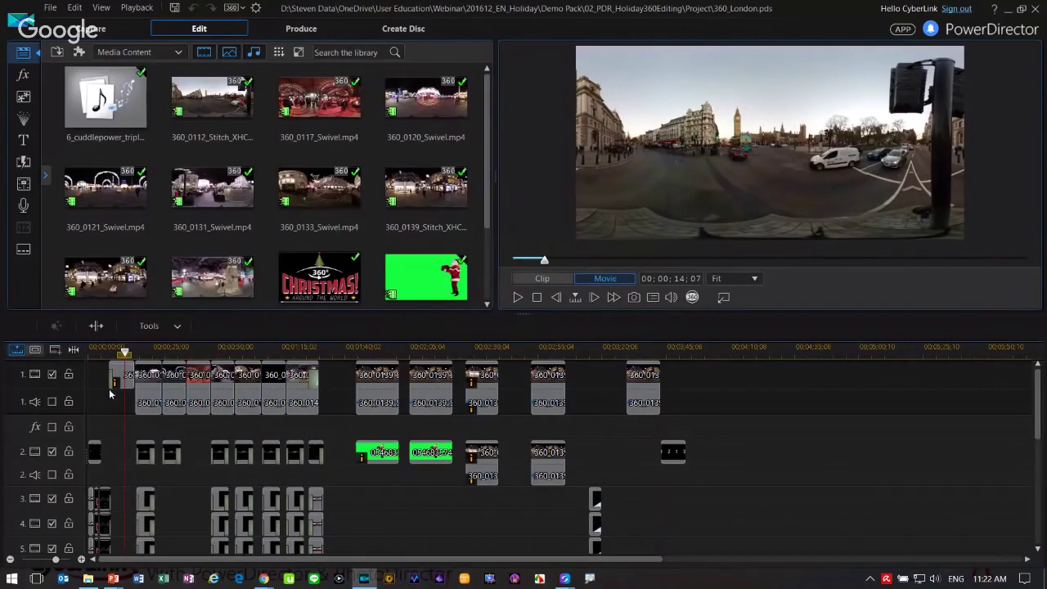
{"action": "left_click_drag", "start_coordinate": [318, 348], "coordinate": [536, 348]}
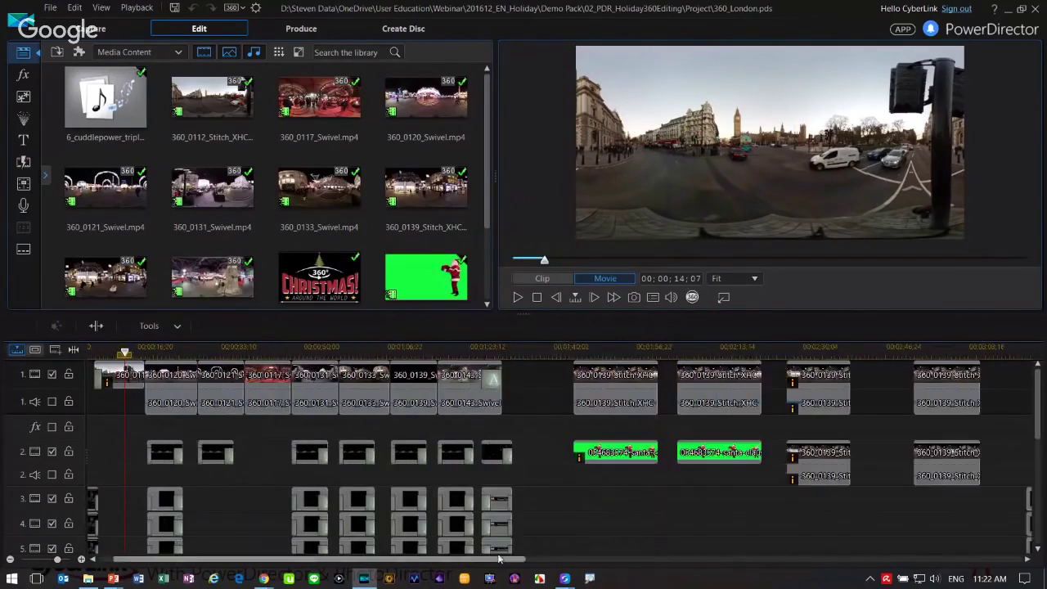
{"action": "left_click_drag", "start_coordinate": [501, 562], "coordinate": [677, 563]}
{"action": "left_click", "coordinate": [716, 350]}
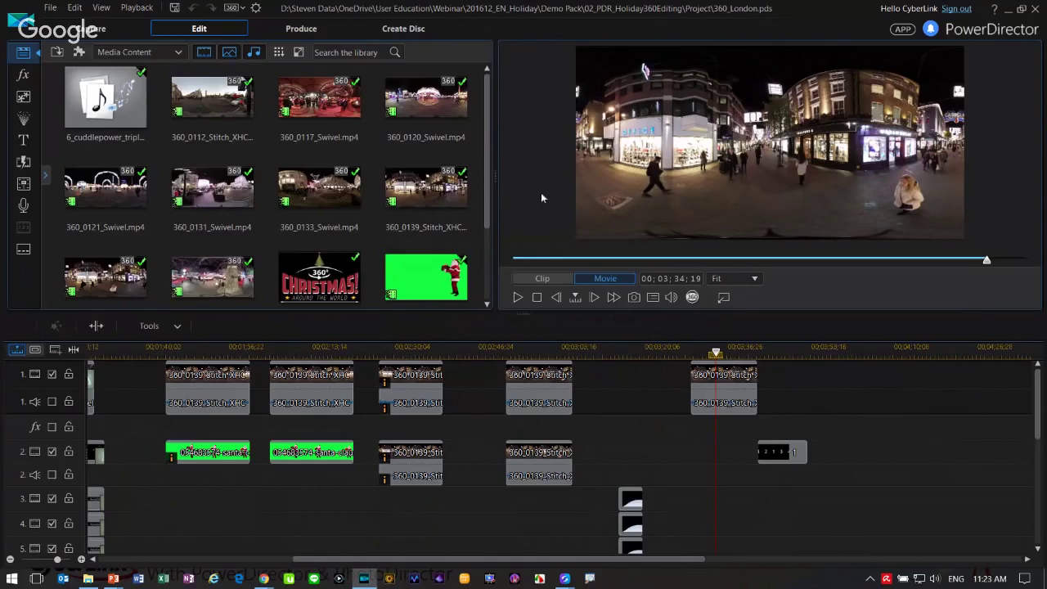
{"action": "left_click", "coordinate": [693, 297]}
{"action": "left_click_drag", "start_coordinate": [753, 226], "coordinate": [798, 53]}
{"action": "left_click", "coordinate": [692, 298]}
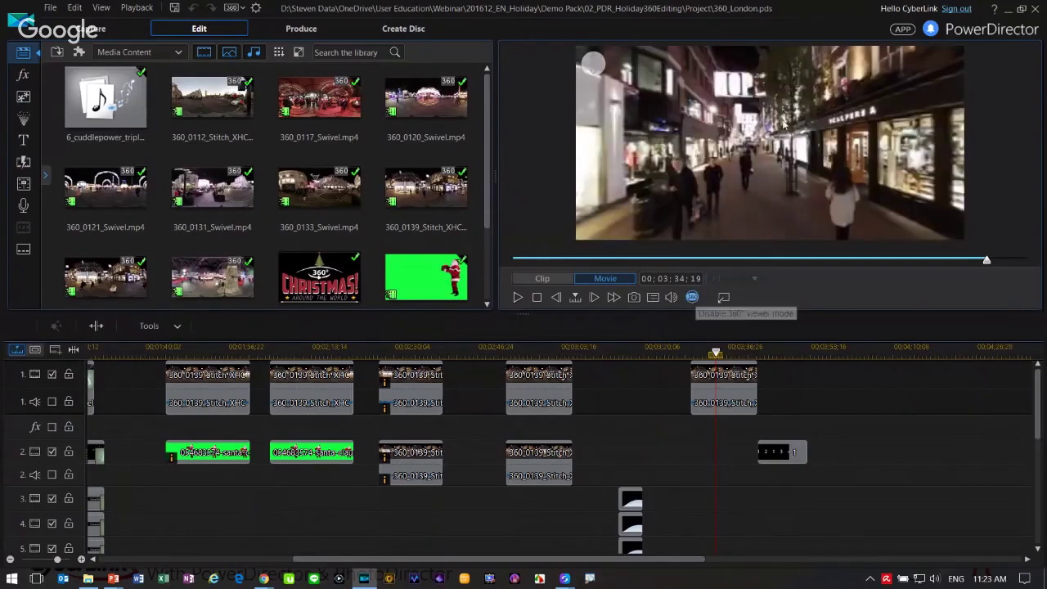
{"action": "left_click_drag", "start_coordinate": [746, 245], "coordinate": [802, 175]}
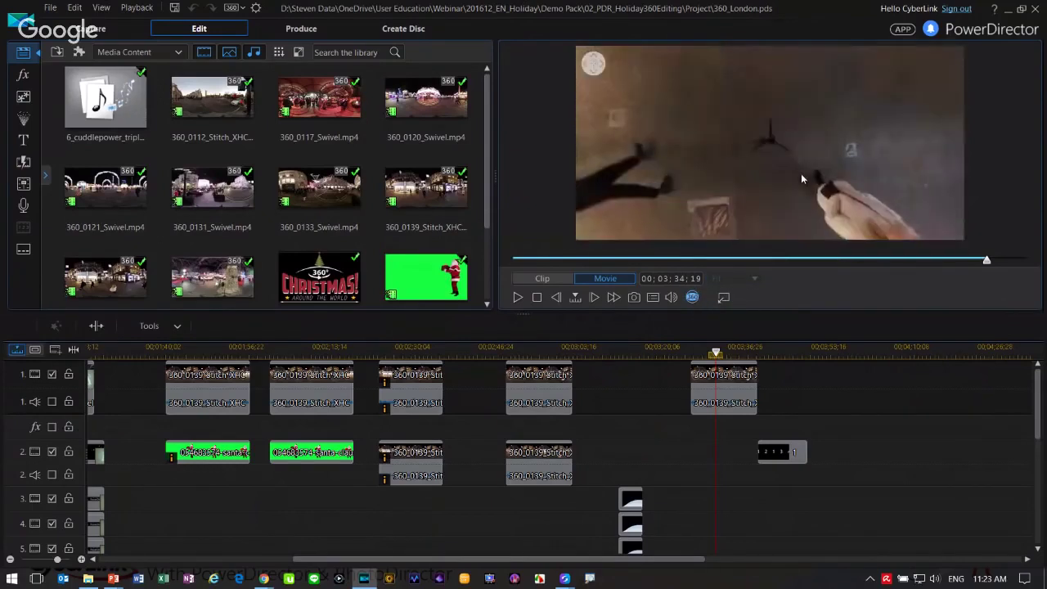
{"action": "left_click", "coordinate": [691, 297]}
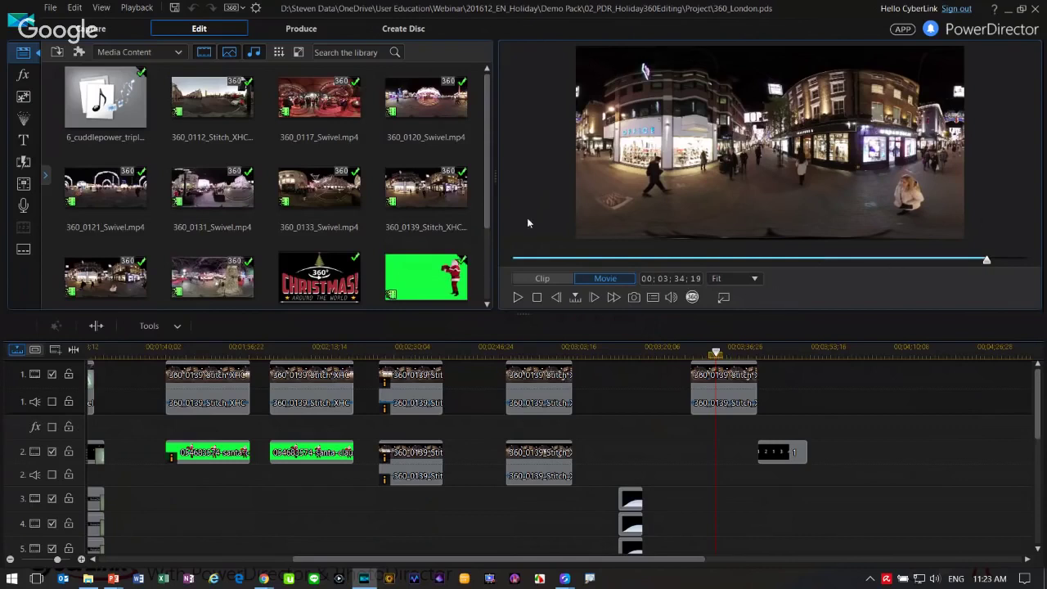
{"action": "left_click", "coordinate": [693, 301]}
{"action": "left_click_drag", "start_coordinate": [720, 131], "coordinate": [654, 155]}
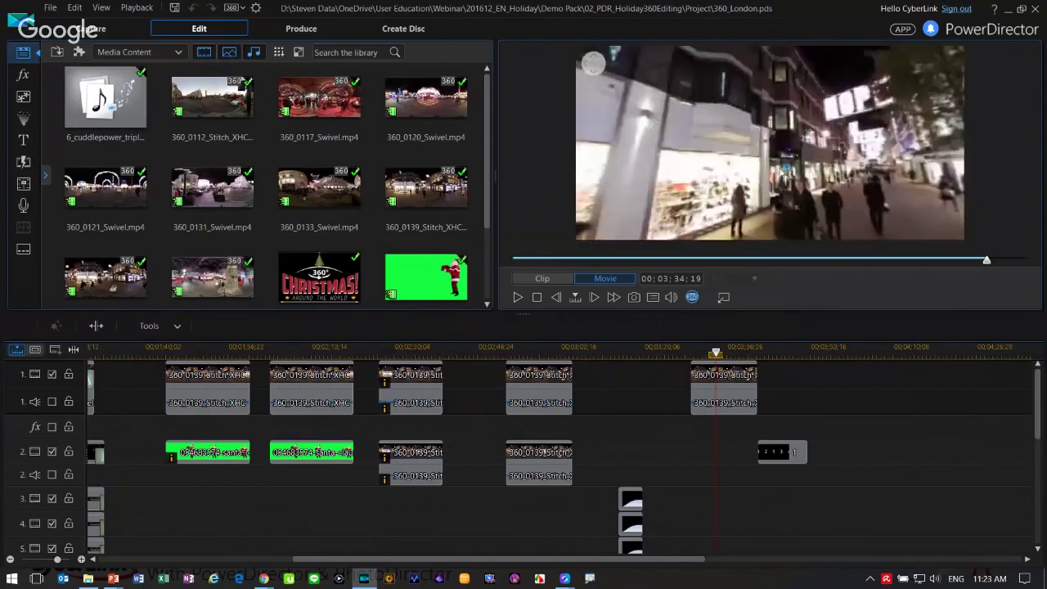
{"action": "left_click", "coordinate": [692, 297]}
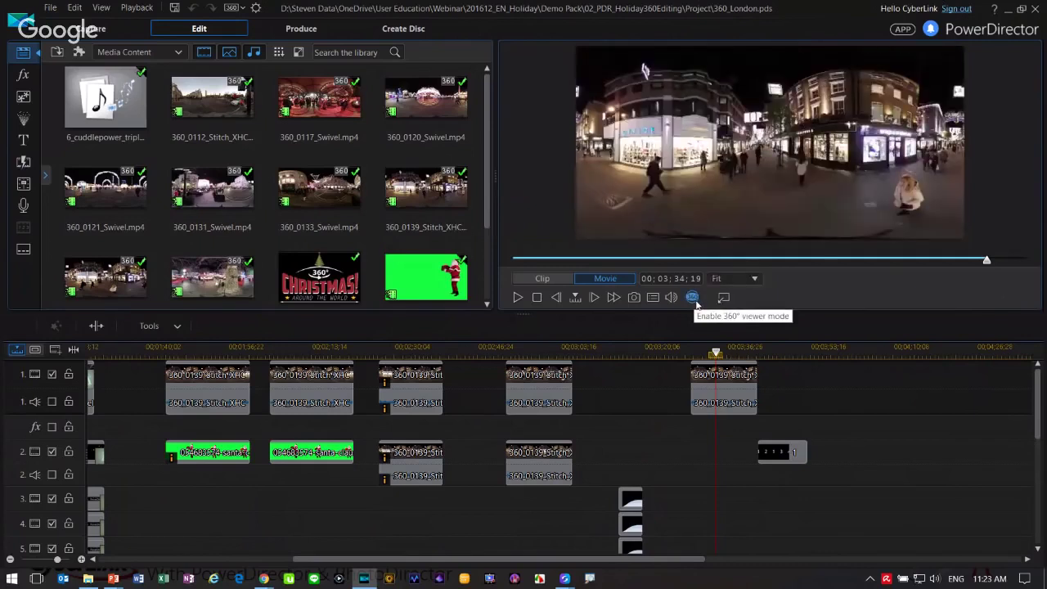
- Examine the opening "360° Christmas! Around the World" logos at 00;00;02;21, both flat and in 360° viewer mode
{"action": "left_click_drag", "start_coordinate": [120, 352], "coordinate": [266, 352]}
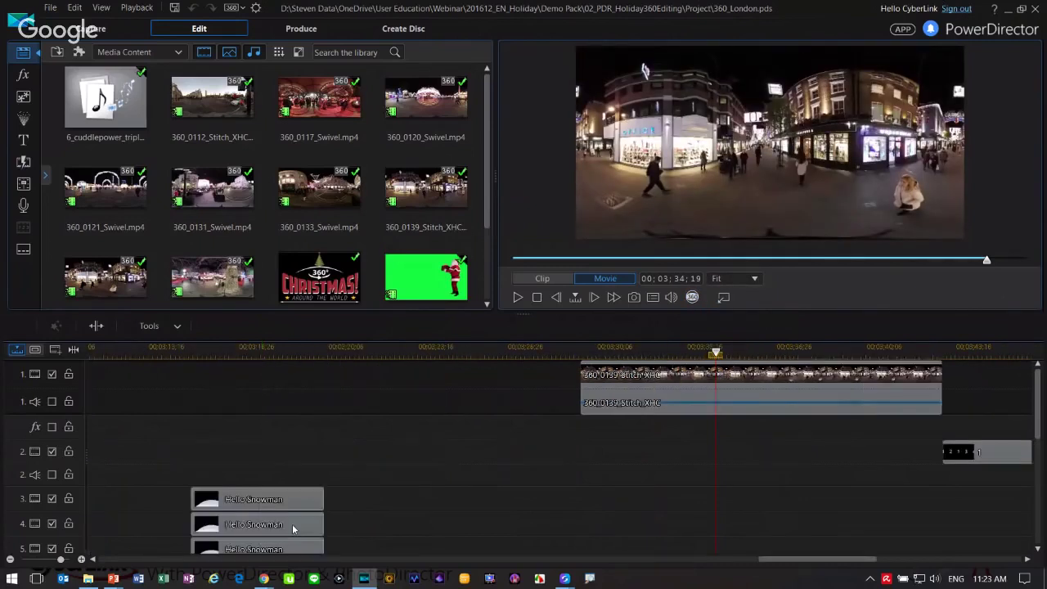
{"action": "left_click_drag", "start_coordinate": [800, 560], "coordinate": [797, 560]}
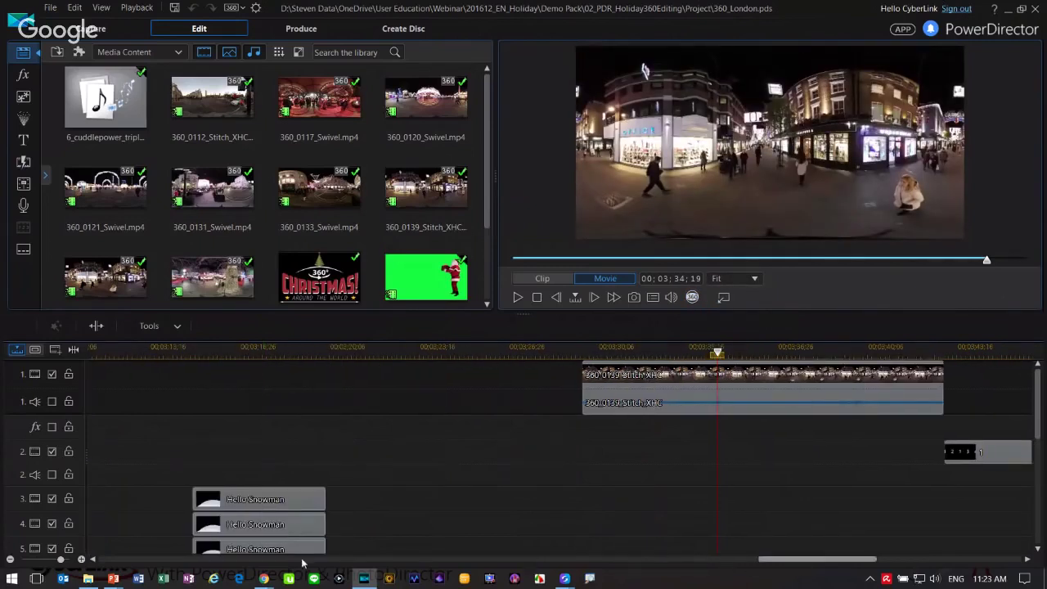
{"action": "left_click", "coordinate": [241, 561]}
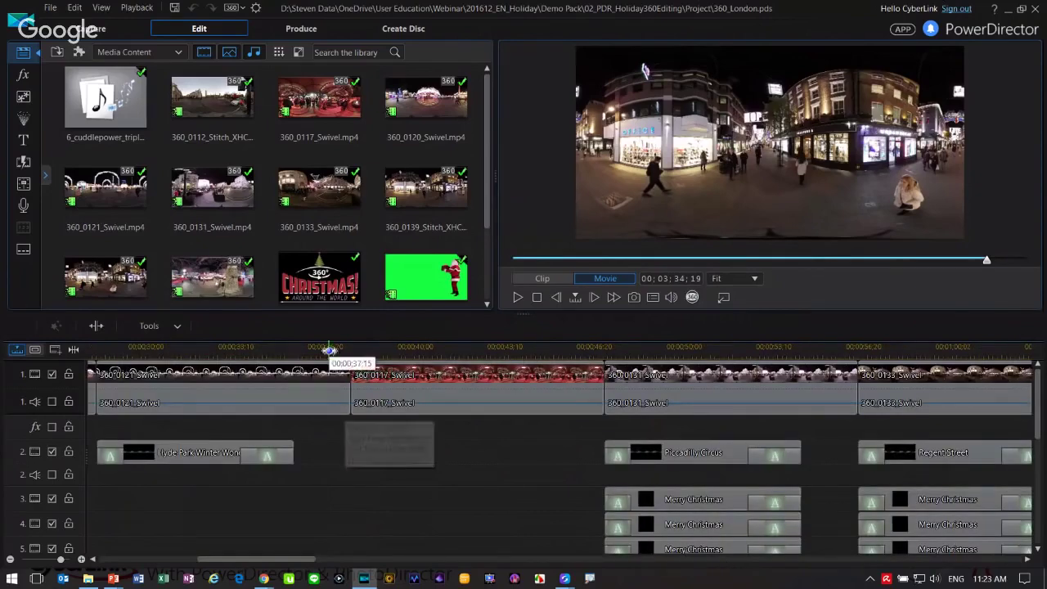
{"action": "left_click_drag", "start_coordinate": [334, 351], "coordinate": [116, 348]}
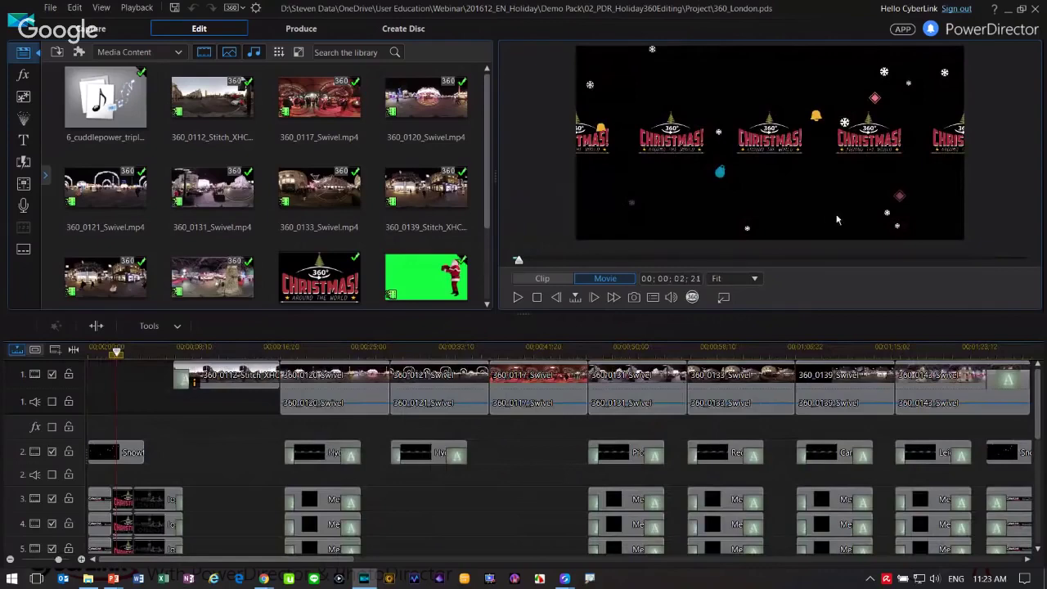
{"action": "left_click", "coordinate": [692, 297]}
{"action": "left_click_drag", "start_coordinate": [663, 173], "coordinate": [849, 175]}
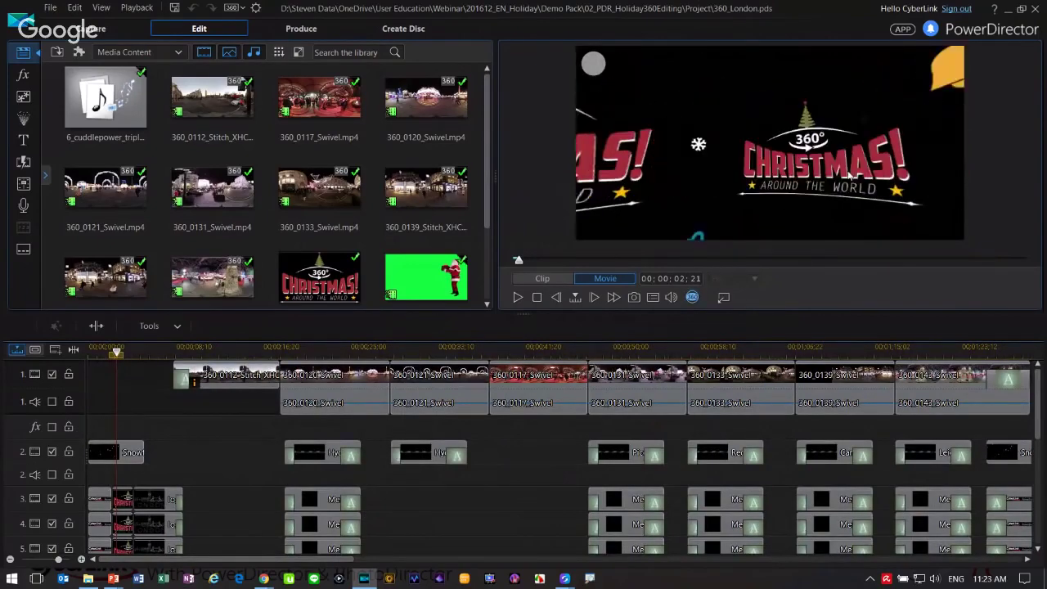
{"action": "left_click", "coordinate": [691, 297]}
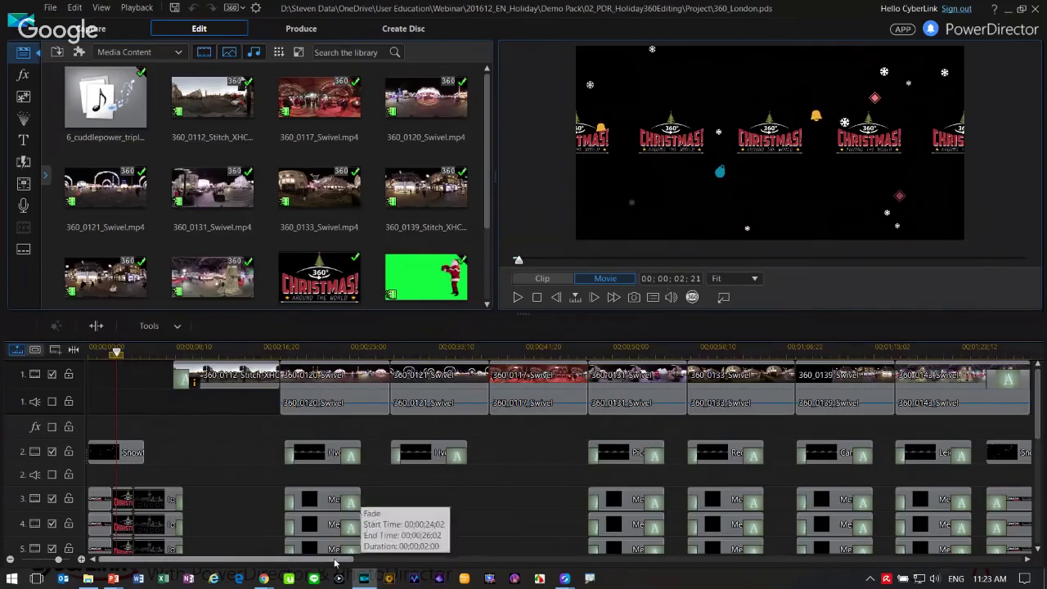
{"action": "left_click", "coordinate": [692, 297]}
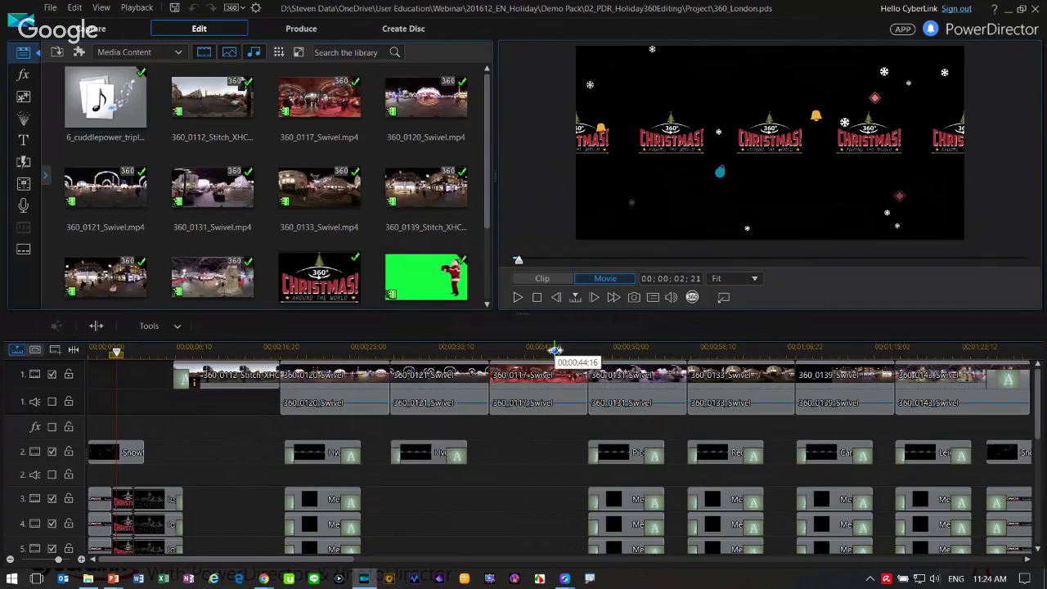
- Examine the numbered title on track 2 at 00;03;45;02 in 360° viewer mode, turning the view from 1 to 4
{"action": "left_click_drag", "start_coordinate": [550, 350], "coordinate": [504, 353]}
{"action": "left_click_drag", "start_coordinate": [334, 560], "coordinate": [762, 562]}
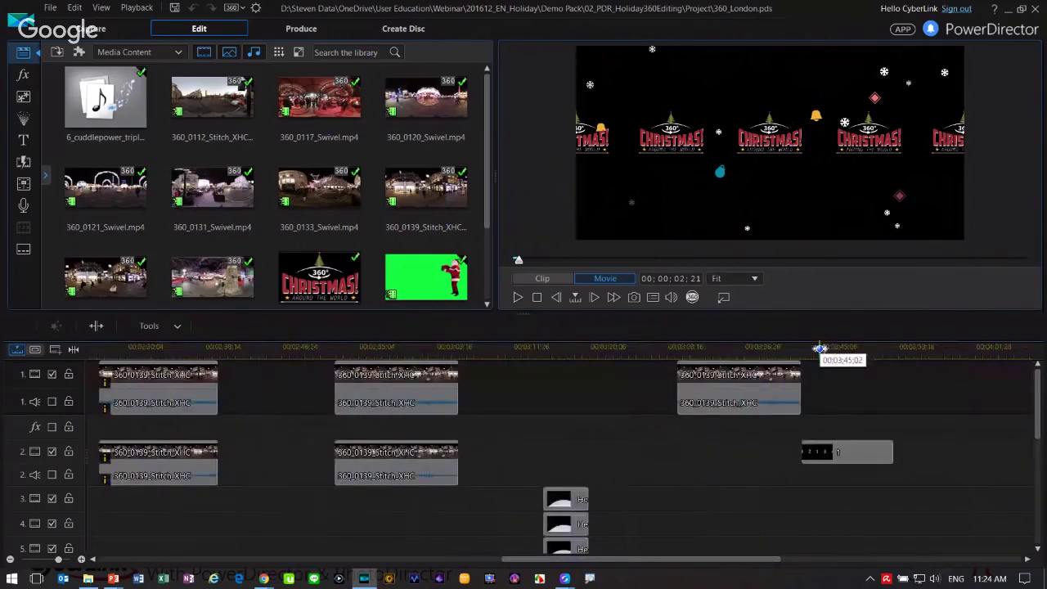
{"action": "left_click", "coordinate": [819, 350]}
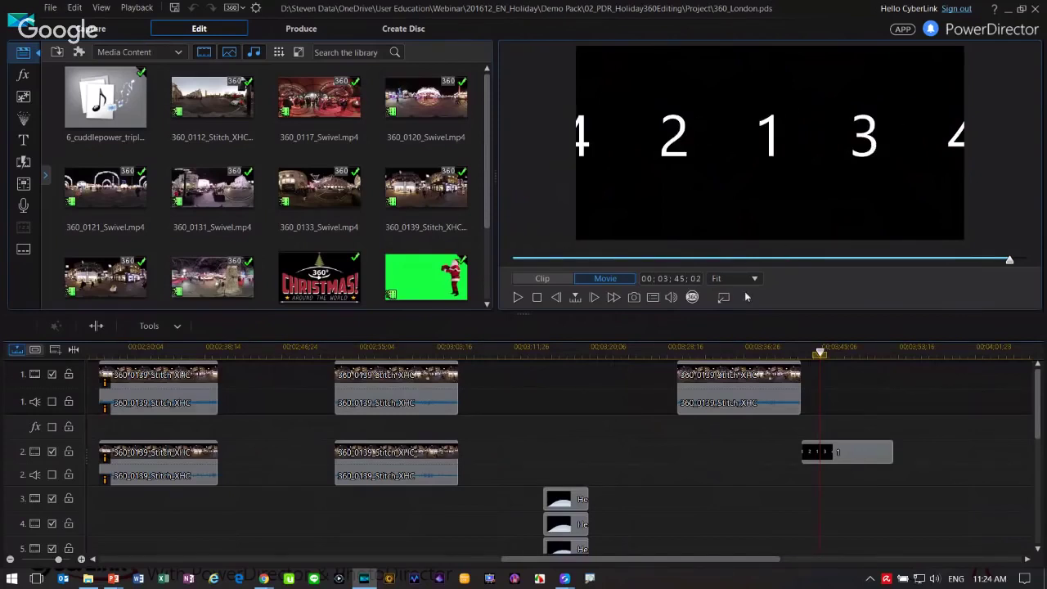
{"action": "left_click", "coordinate": [691, 296]}
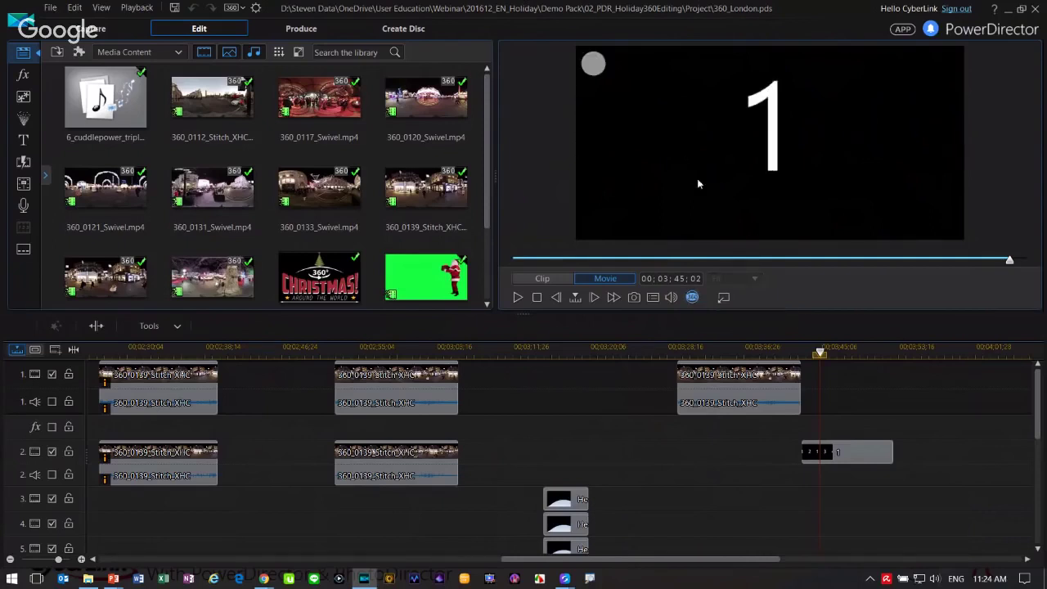
{"action": "left_click_drag", "start_coordinate": [697, 178], "coordinate": [647, 149]}
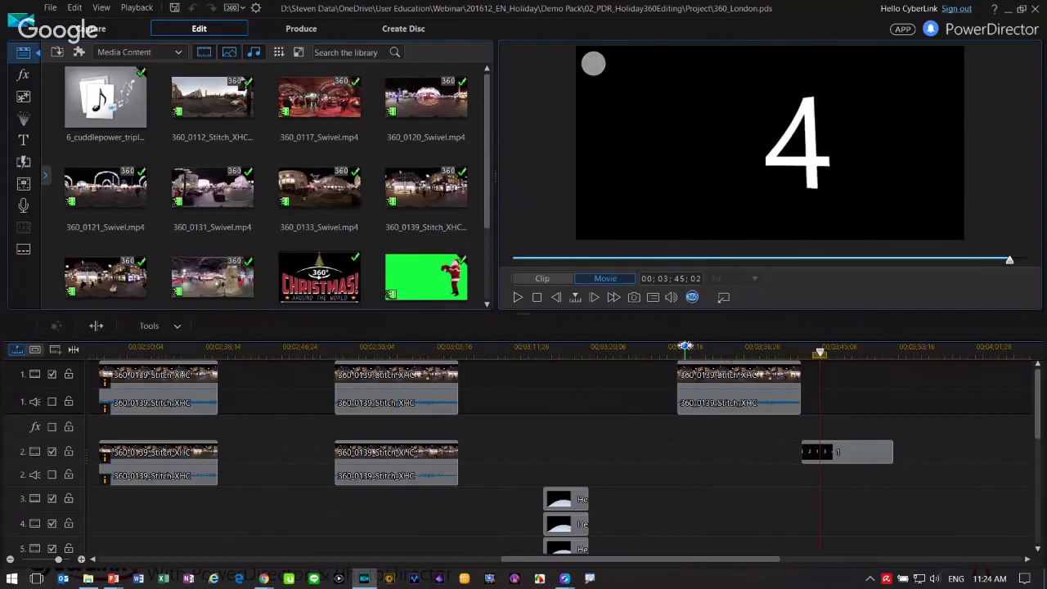
- Return the preview to the flat picture and open the numbered title on track 2 in the Title Designer
{"action": "left_click", "coordinate": [692, 297]}
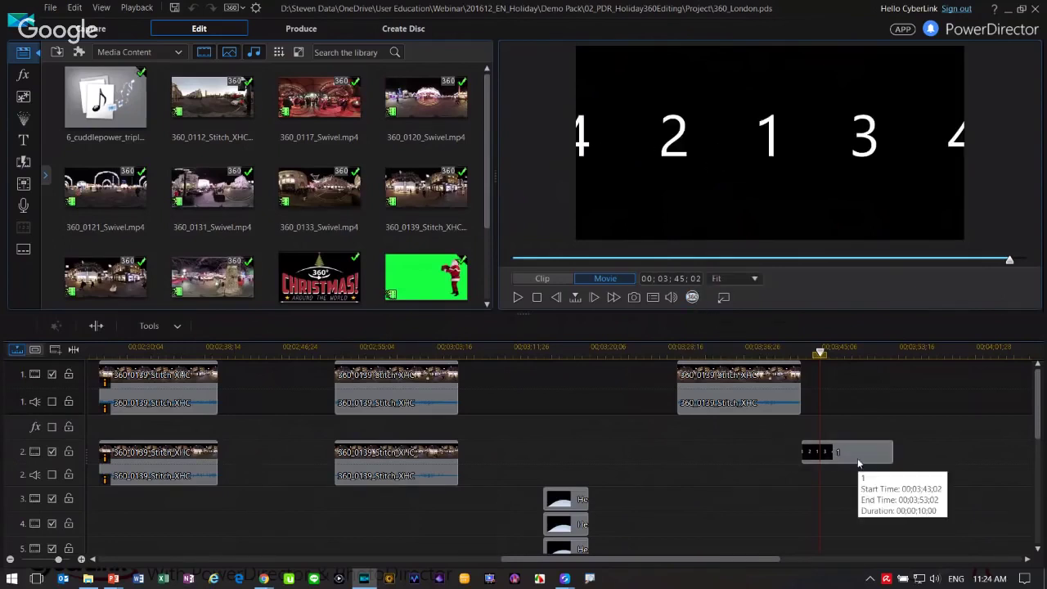
{"action": "left_click", "coordinate": [856, 458]}
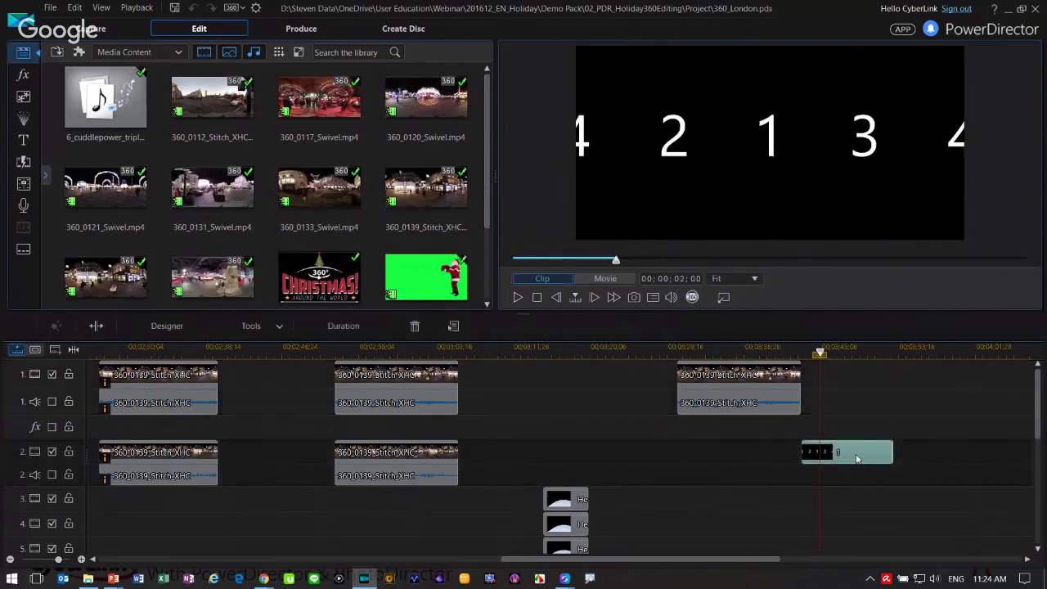
{"action": "double_click", "coordinate": [856, 459]}
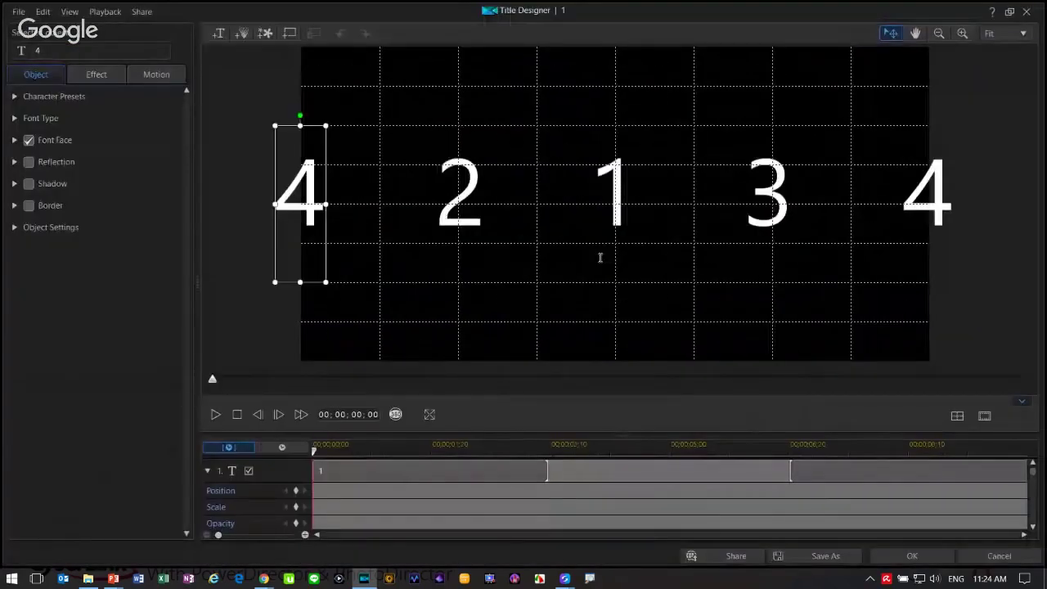
- Examine the separate number text objects across the title, both in the flat layout and in 360° viewer mode
{"action": "double_click", "coordinate": [625, 188]}
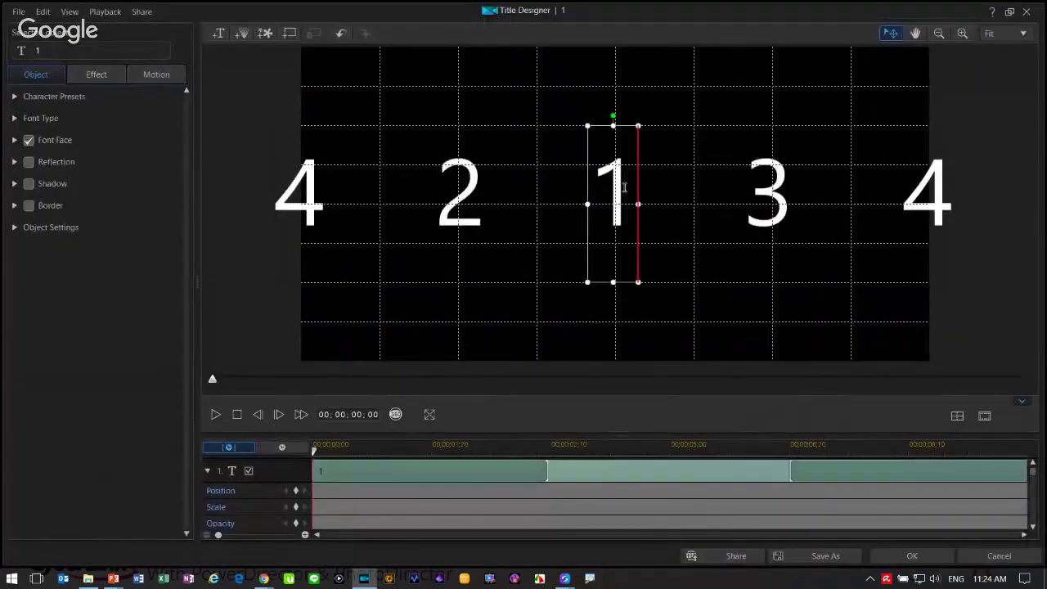
{"action": "left_click", "coordinate": [489, 220]}
{"action": "left_click", "coordinate": [777, 220]}
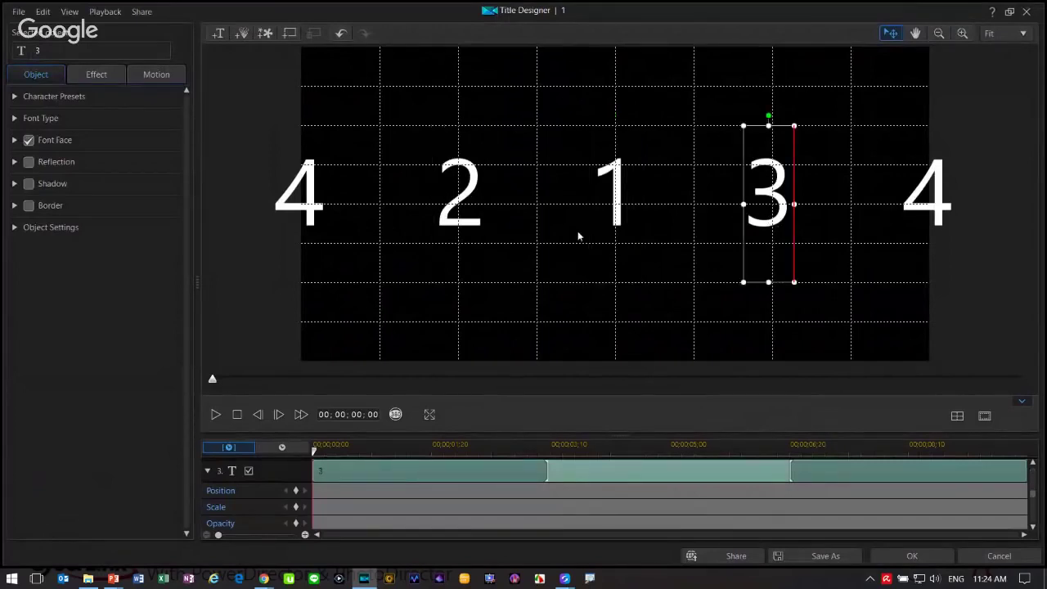
{"action": "left_click", "coordinate": [319, 231]}
{"action": "left_click", "coordinate": [914, 234]}
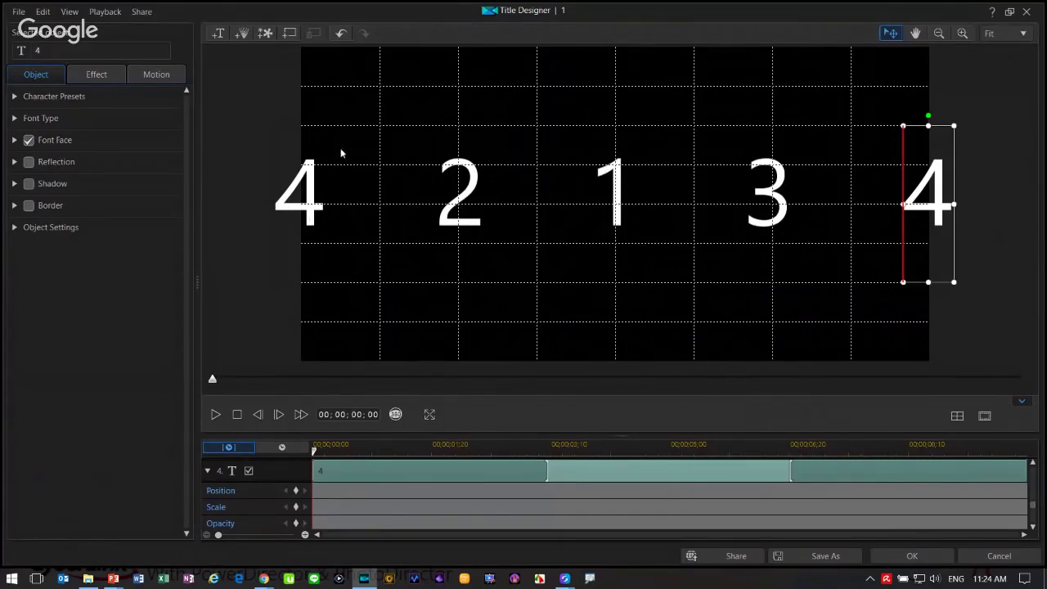
{"action": "left_click", "coordinate": [396, 414]}
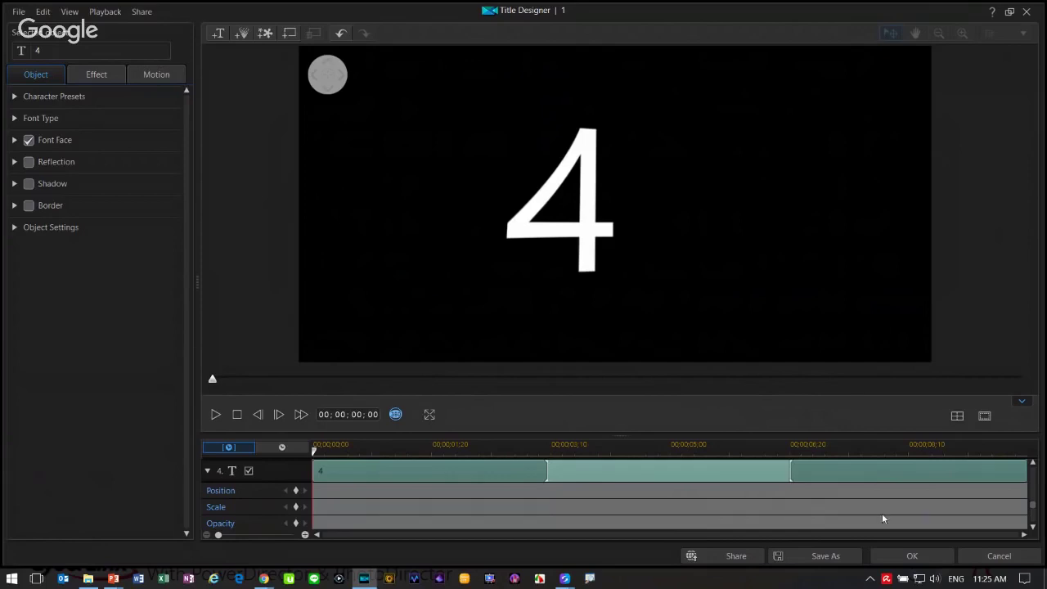
{"action": "left_click", "coordinate": [399, 415]}
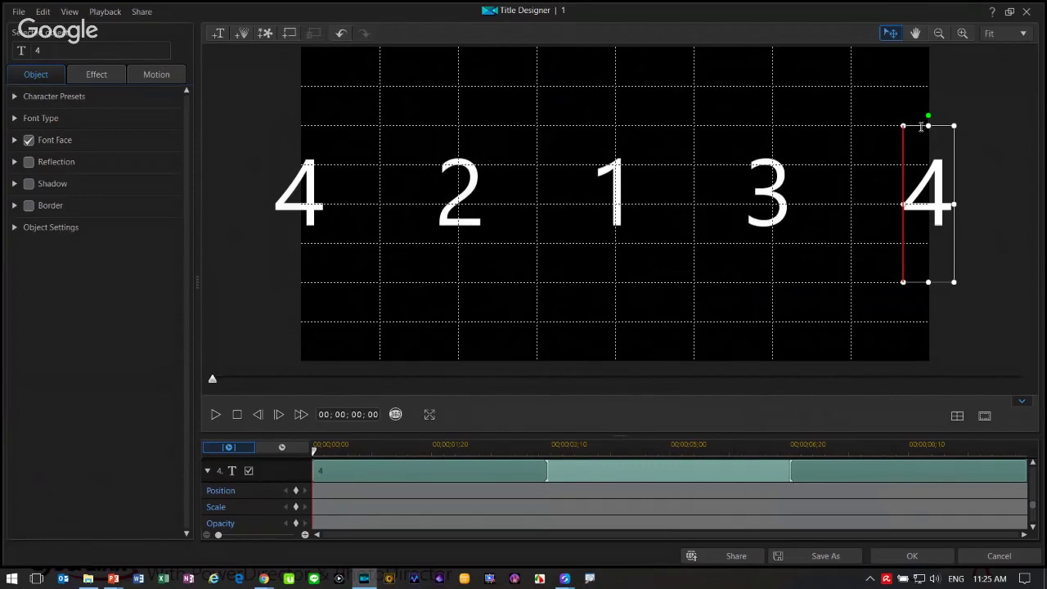
- Try moving the title's number 1 up and back down, and close the Title Designer without saving the changes
{"action": "left_click", "coordinate": [624, 159]}
{"action": "left_click_drag", "start_coordinate": [622, 127], "coordinate": [622, 41]}
{"action": "left_click_drag", "start_coordinate": [614, 182], "coordinate": [624, 155]}
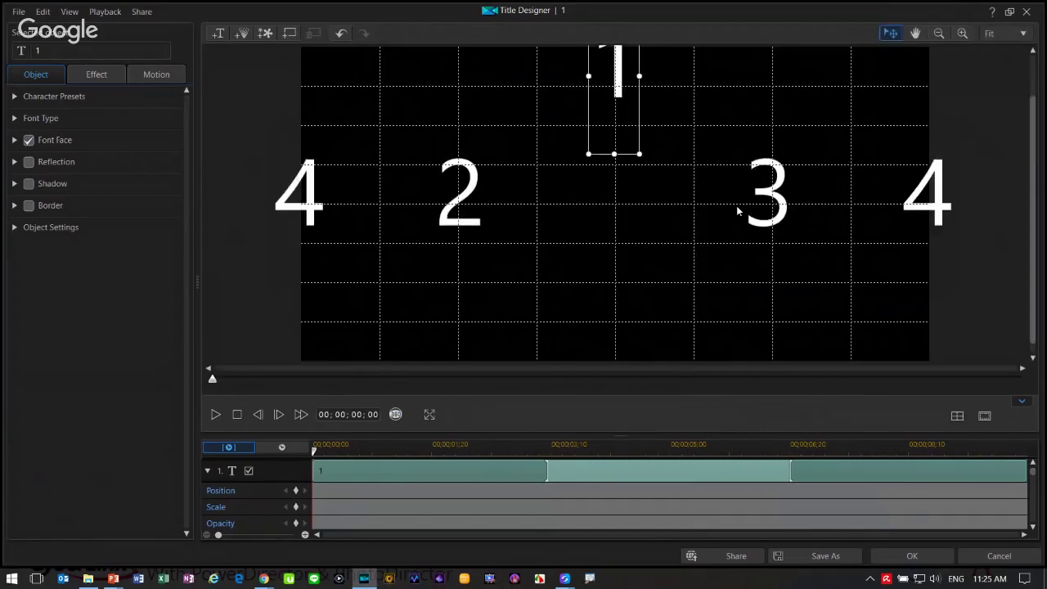
{"action": "left_click_drag", "start_coordinate": [627, 156], "coordinate": [642, 285]}
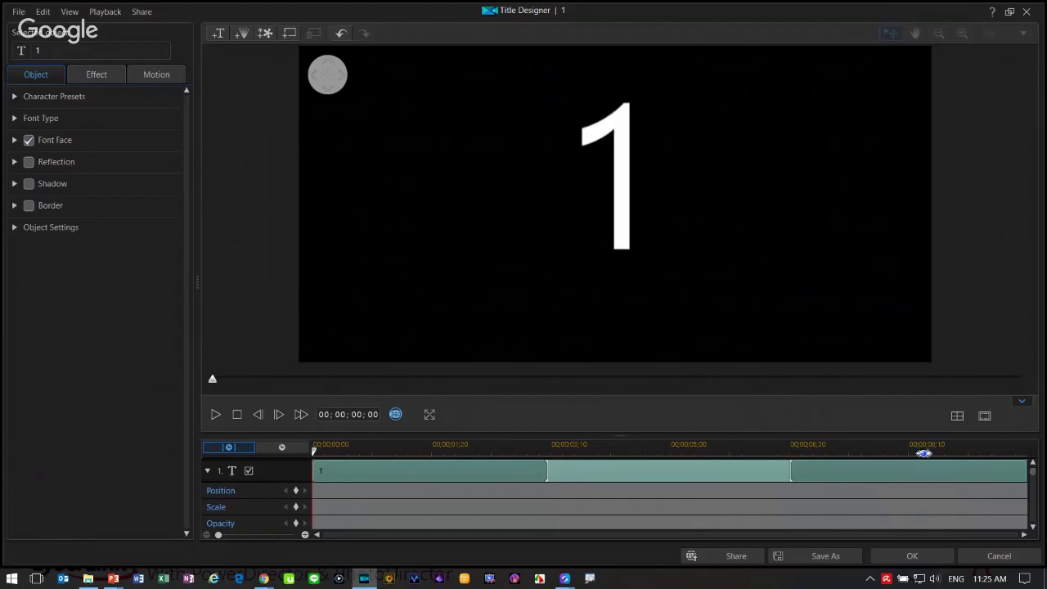
{"action": "left_click", "coordinate": [991, 558]}
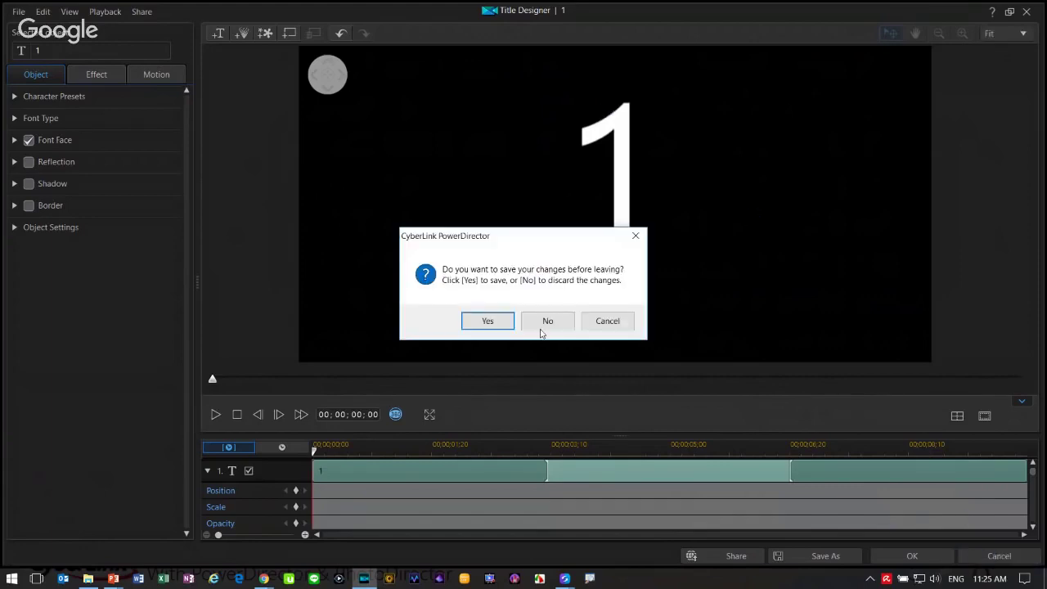
{"action": "left_click", "coordinate": [547, 323]}
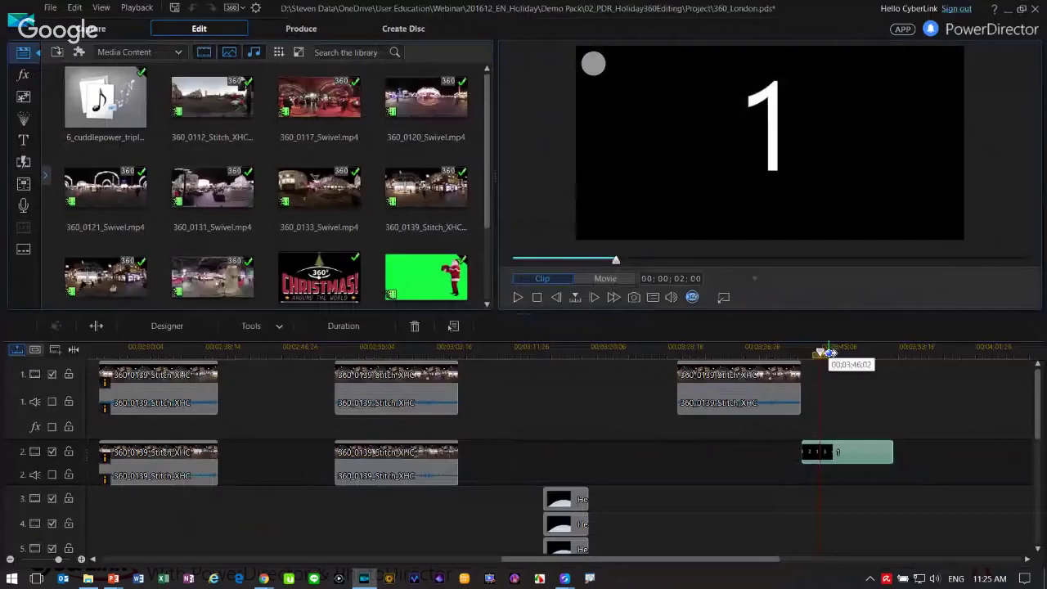
- Examine the placement of the opening Christmas logos on tracks 3, 4 and 5 in the flat preview
{"action": "left_click", "coordinate": [690, 297]}
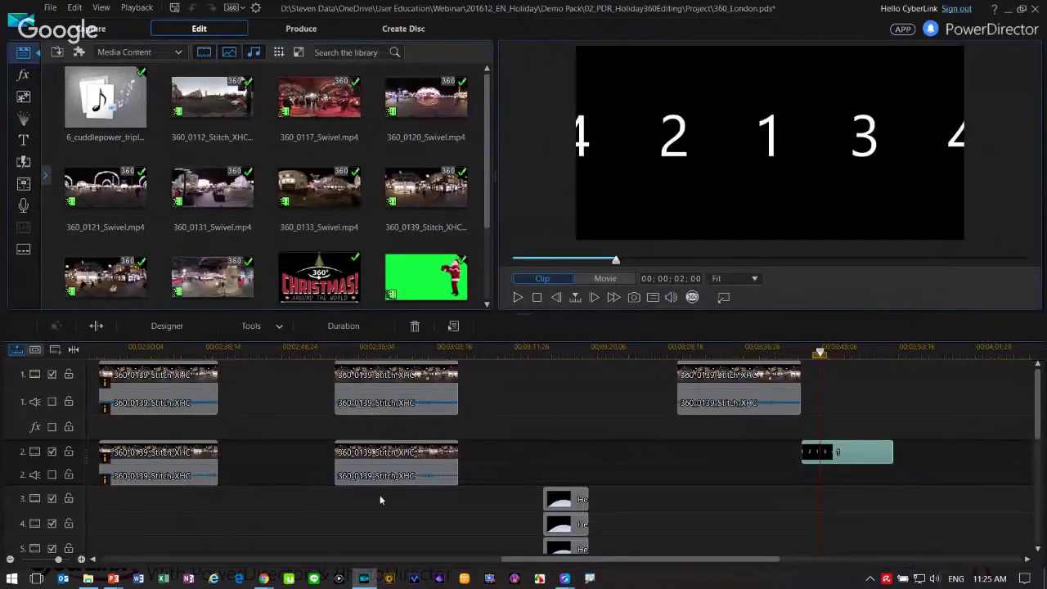
{"action": "left_click_drag", "start_coordinate": [540, 564], "coordinate": [115, 575]}
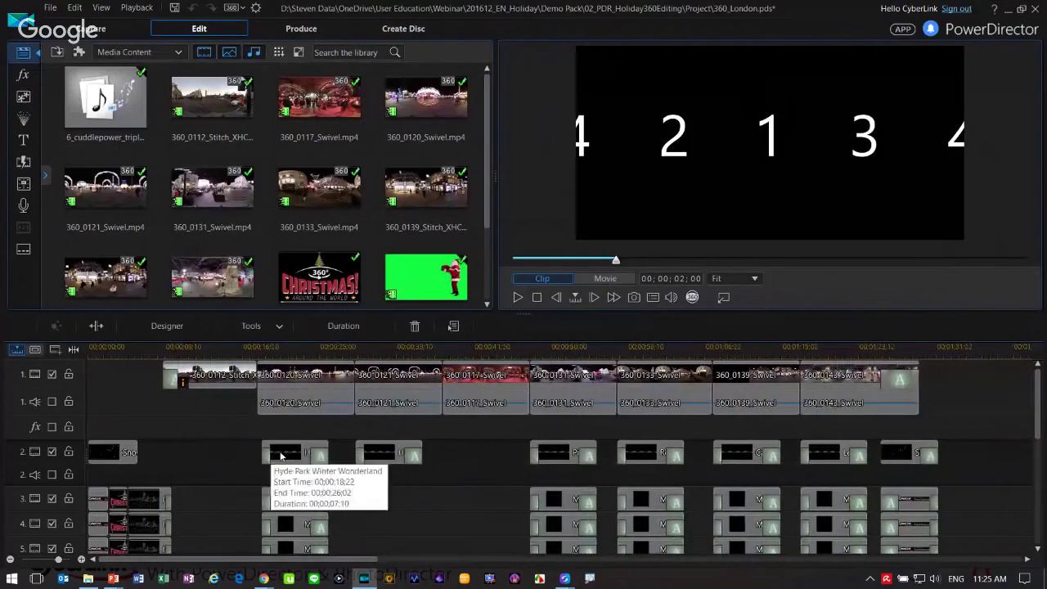
{"action": "left_click", "coordinate": [116, 495]}
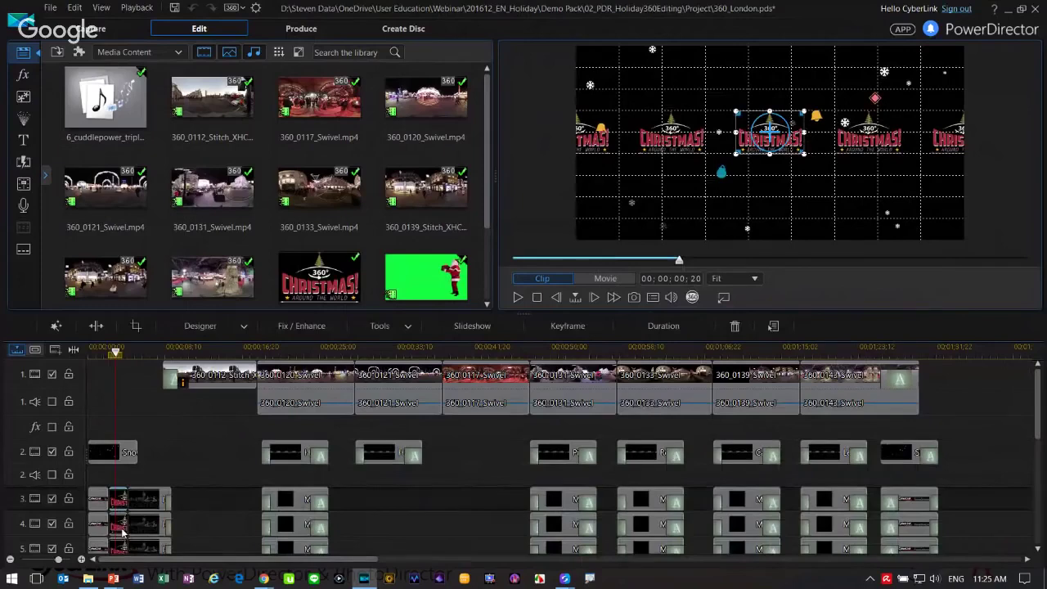
{"action": "left_click", "coordinate": [123, 533]}
{"action": "left_click", "coordinate": [123, 547]}
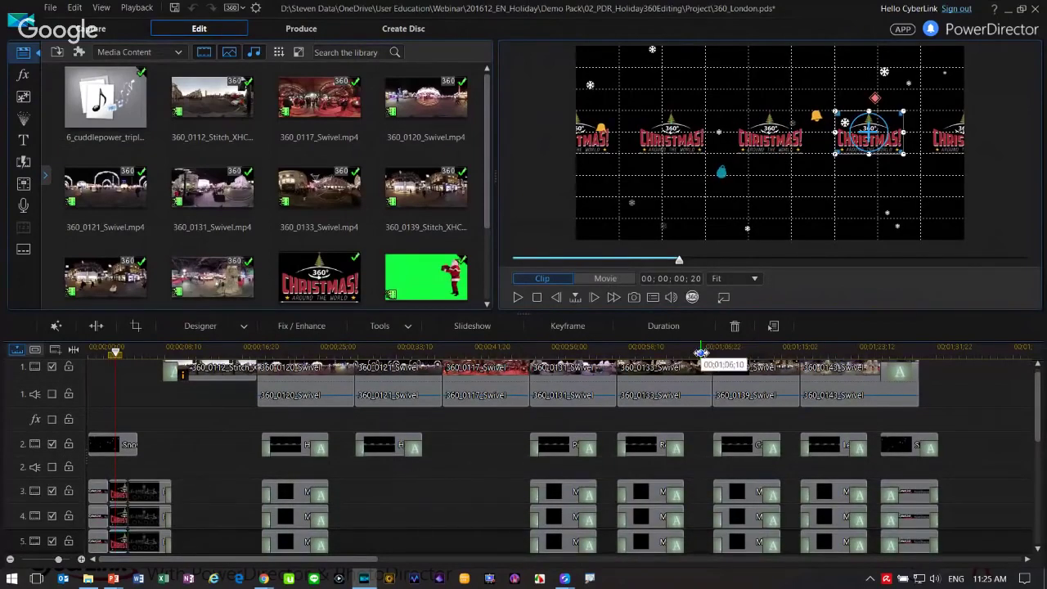
{"action": "scroll", "coordinate": [697, 352], "scroll_direction": "down", "scroll_amount": 2}
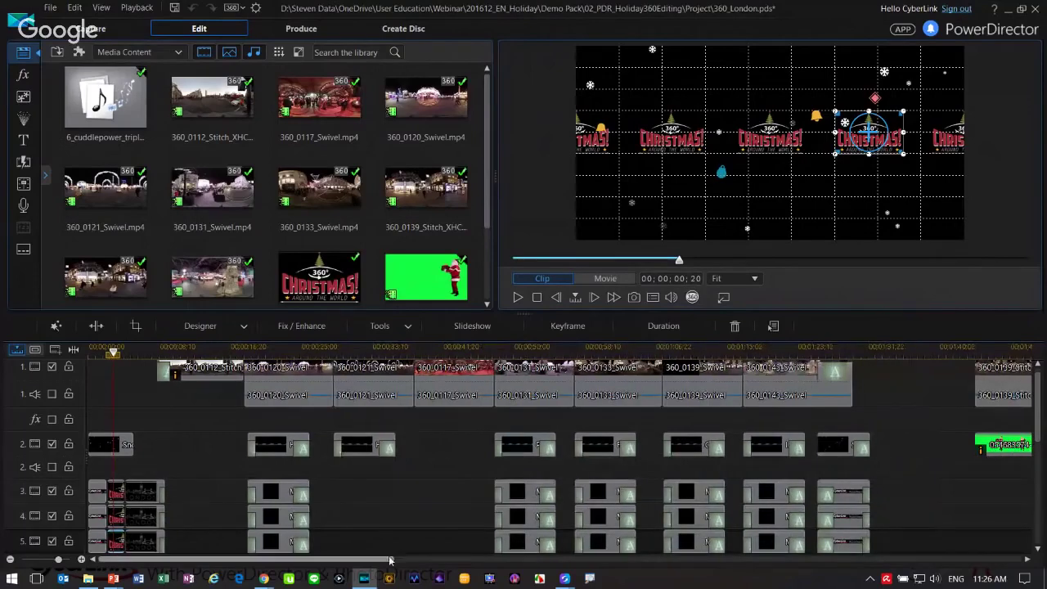
{"action": "left_click_drag", "start_coordinate": [400, 562], "coordinate": [777, 524]}
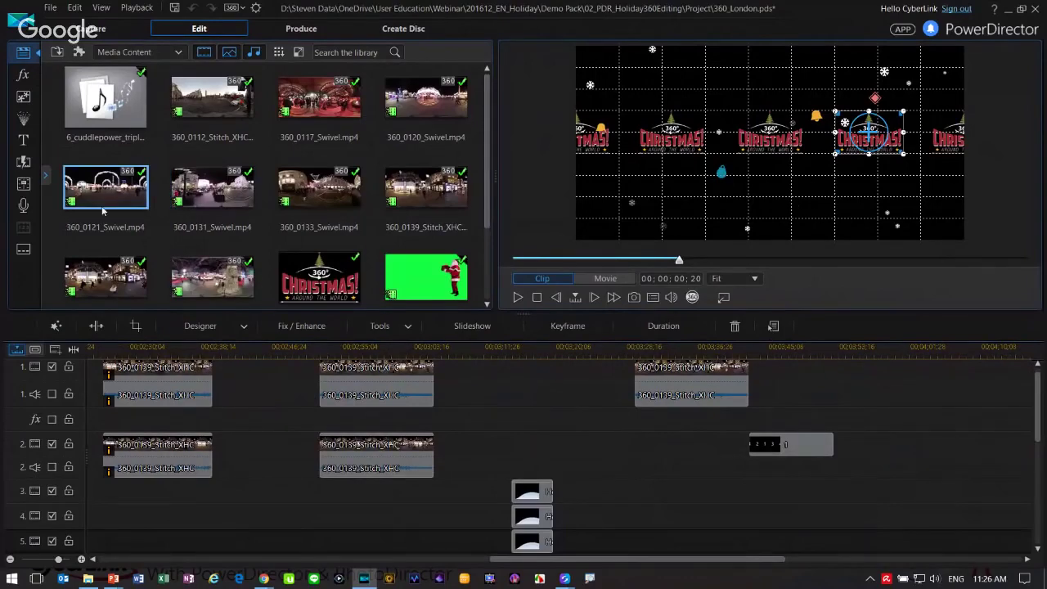
- Open the PiP objects library and look straight down at the tripod in the footage at 00;00;34;22 in 360° viewer mode
{"action": "left_click", "coordinate": [23, 96]}
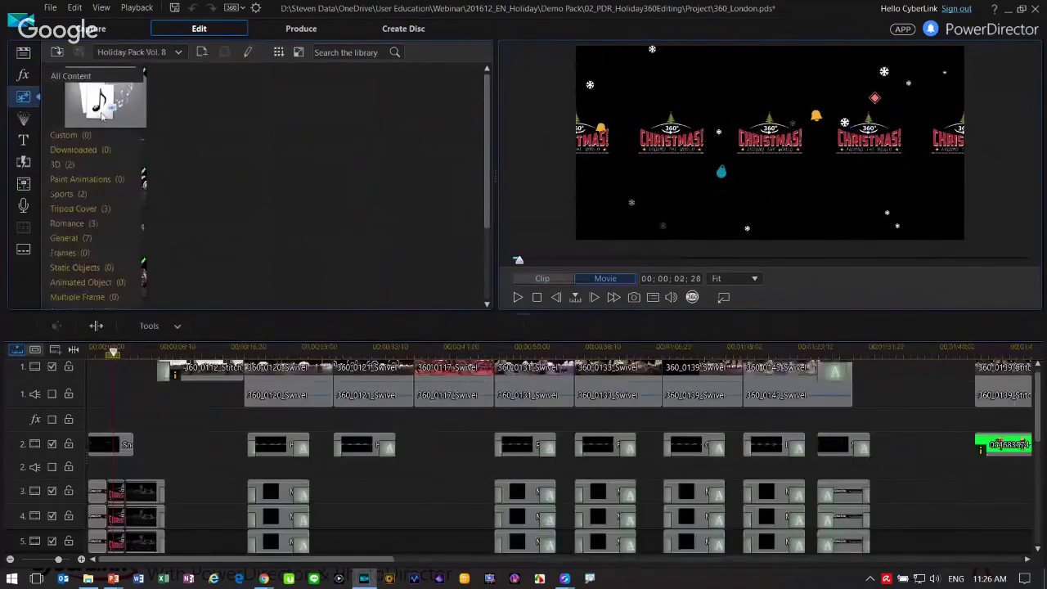
{"action": "scroll", "coordinate": [144, 225], "scroll_direction": "down", "scroll_amount": 3}
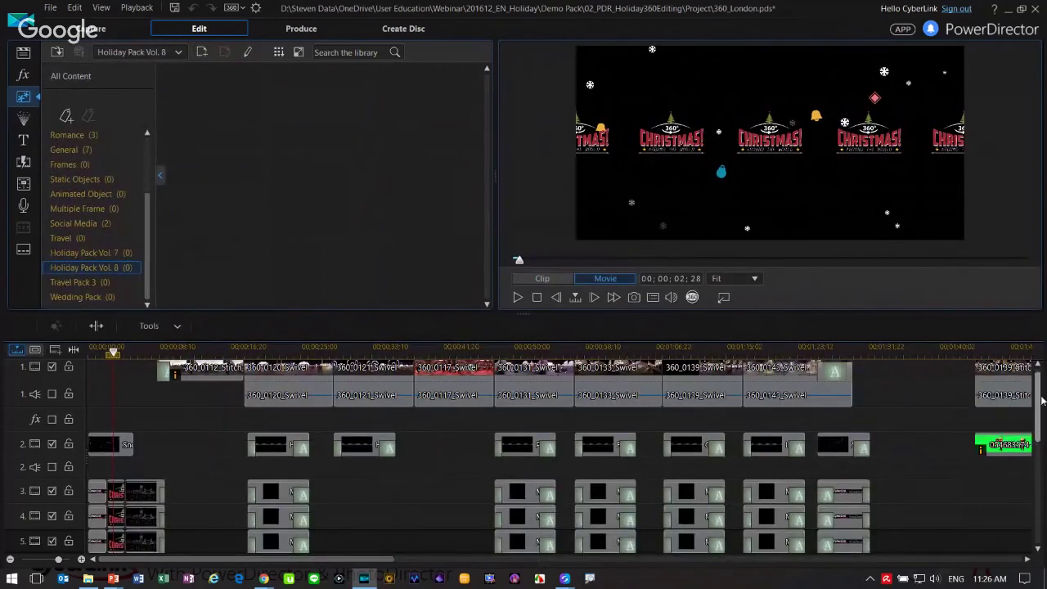
{"action": "left_click_drag", "start_coordinate": [1037, 404], "coordinate": [1038, 470]}
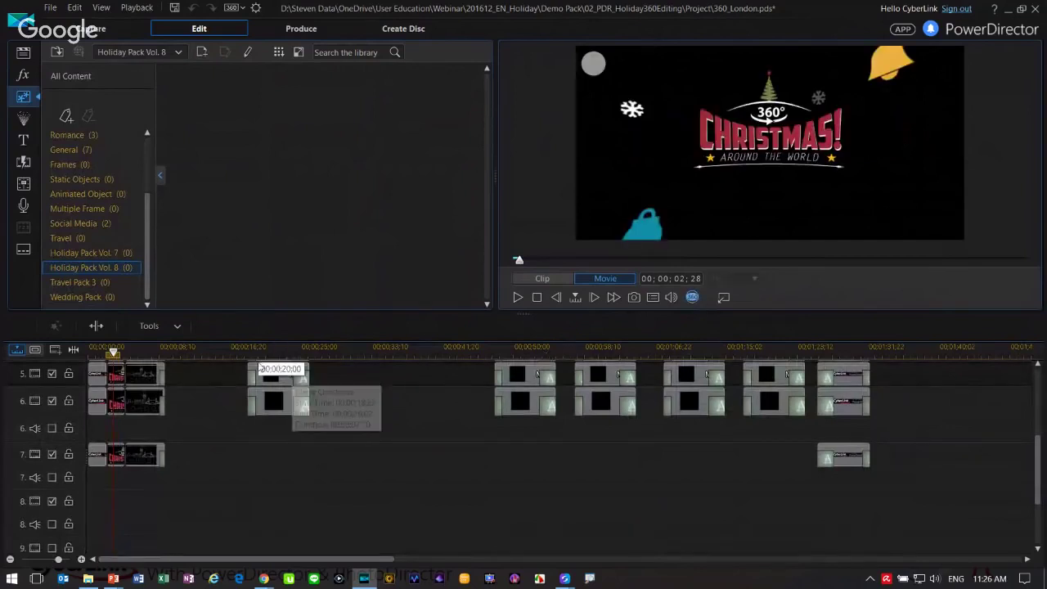
{"action": "left_click", "coordinate": [384, 346]}
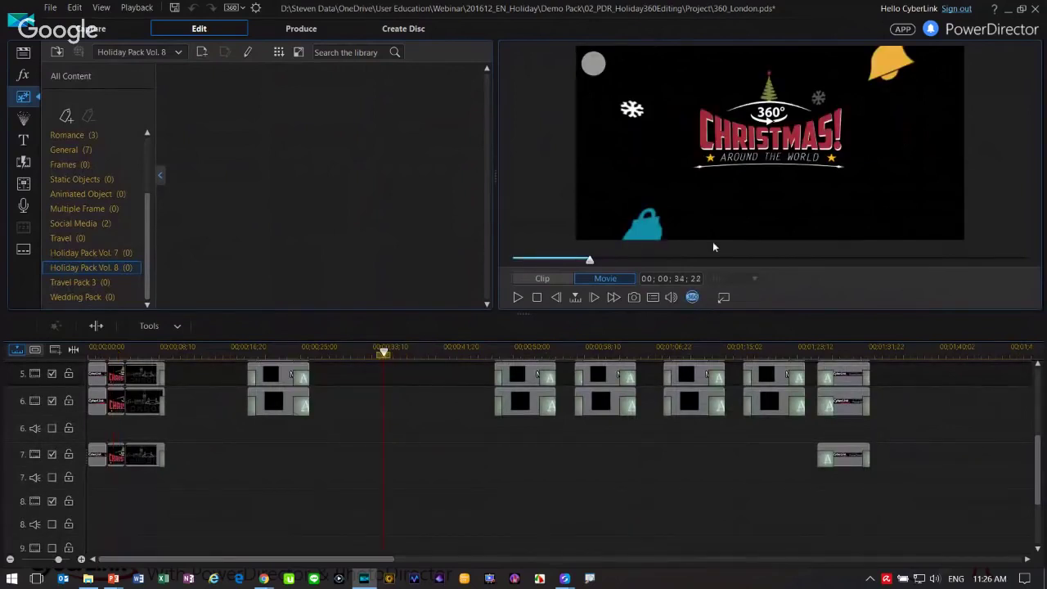
{"action": "mouse_move", "coordinate": [762, 188]}
{"action": "left_mouse_down"}
{"action": "mouse_move", "coordinate": [744, 106]}
{"action": "mouse_move", "coordinate": [751, 178]}
{"action": "left_mouse_up"}
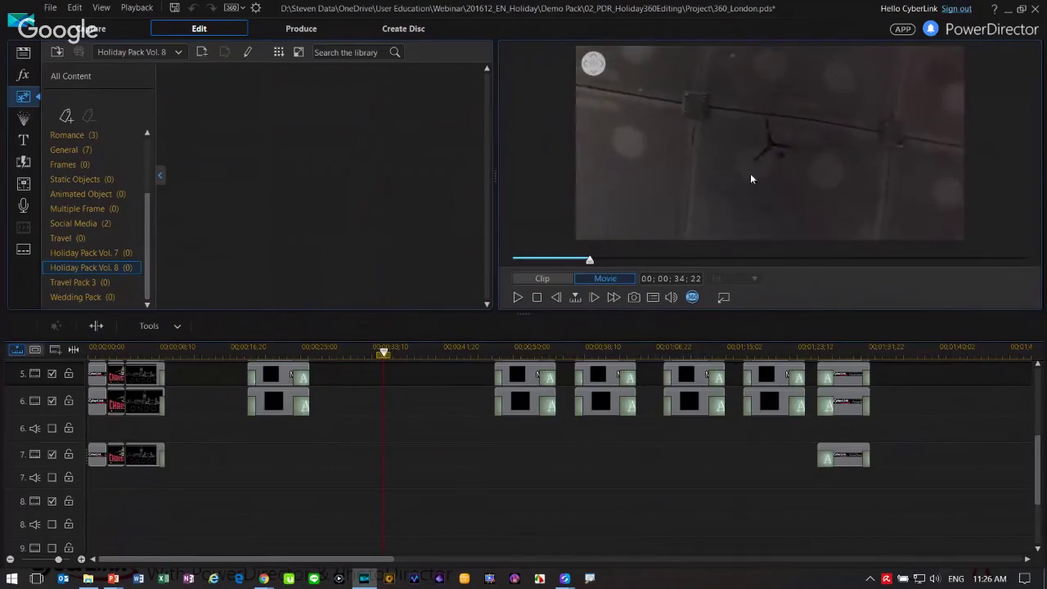
- Add the Tripod Cover PowerDirector object to track 9 from 00;00;09;15 to 00;01;07;20 and enable that video track
{"action": "left_click_drag", "start_coordinate": [1036, 476], "coordinate": [1032, 541]}
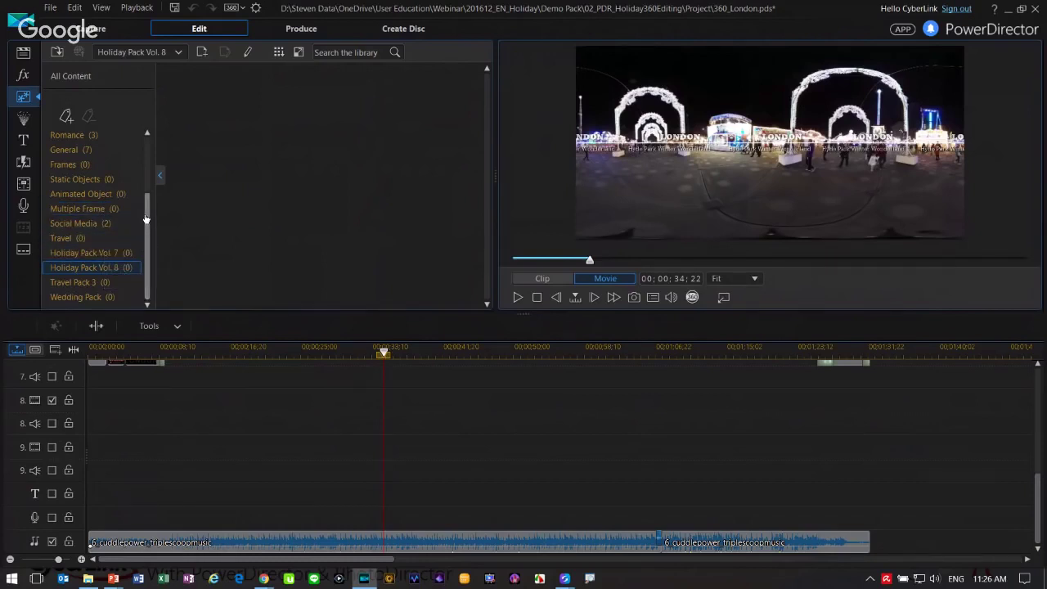
{"action": "left_click_drag", "start_coordinate": [145, 219], "coordinate": [146, 181]}
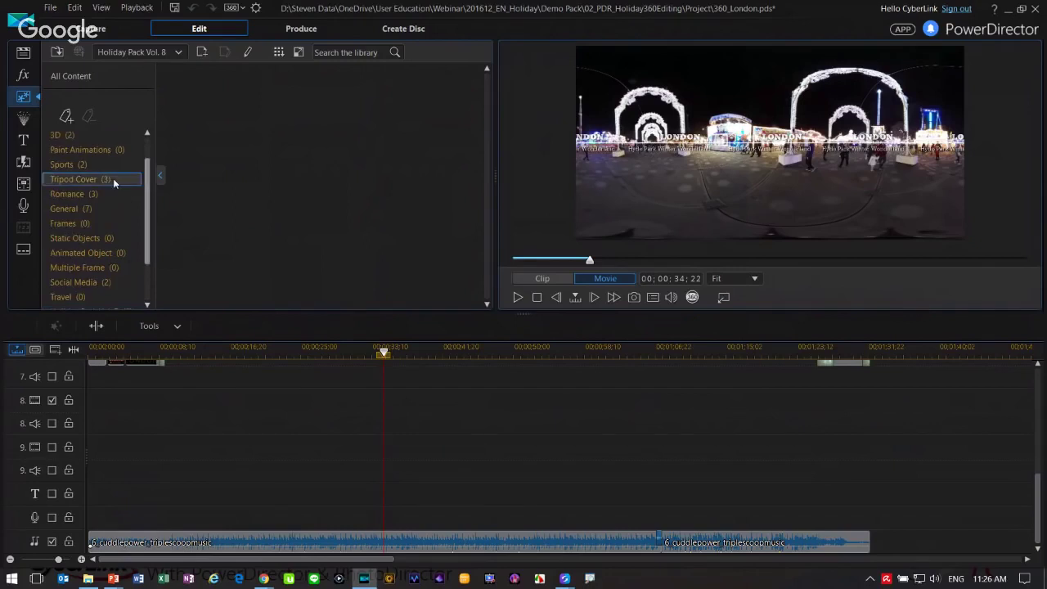
{"action": "left_click", "coordinate": [113, 178]}
{"action": "left_click_drag", "start_coordinate": [427, 97], "coordinate": [662, 448]}
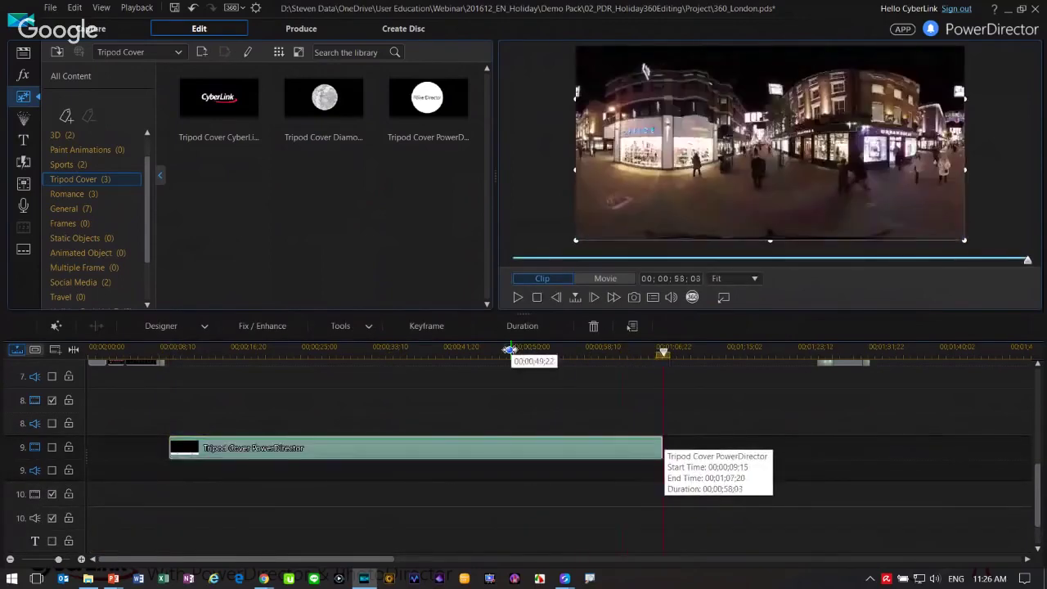
{"action": "left_click", "coordinate": [54, 448]}
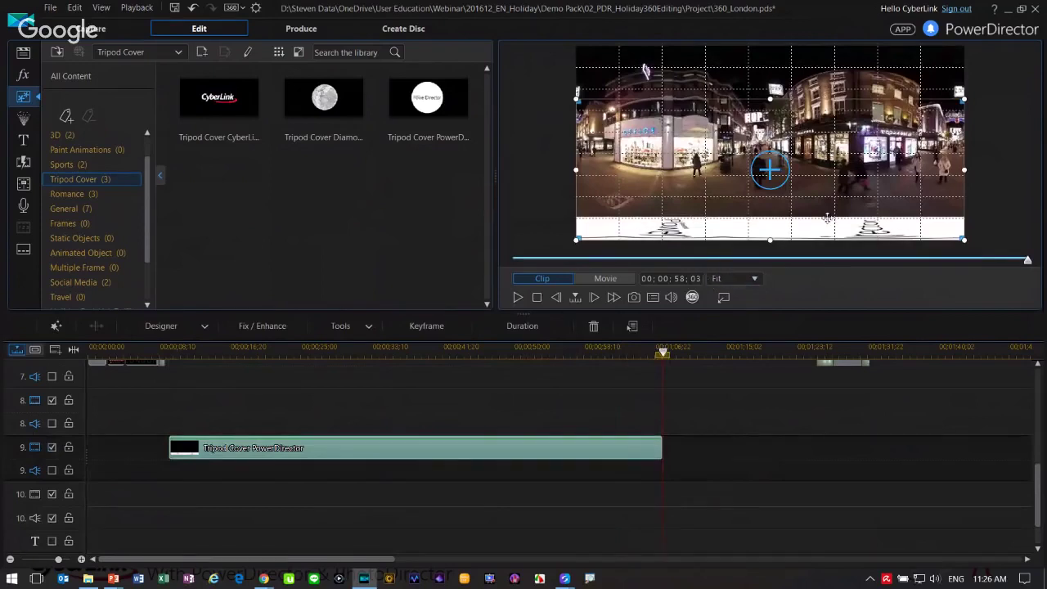
- Examine the tripod cover on the ground in 360° viewer mode and return to the flat preview
{"action": "left_click", "coordinate": [692, 297]}
{"action": "left_click_drag", "start_coordinate": [798, 196], "coordinate": [809, 192]}
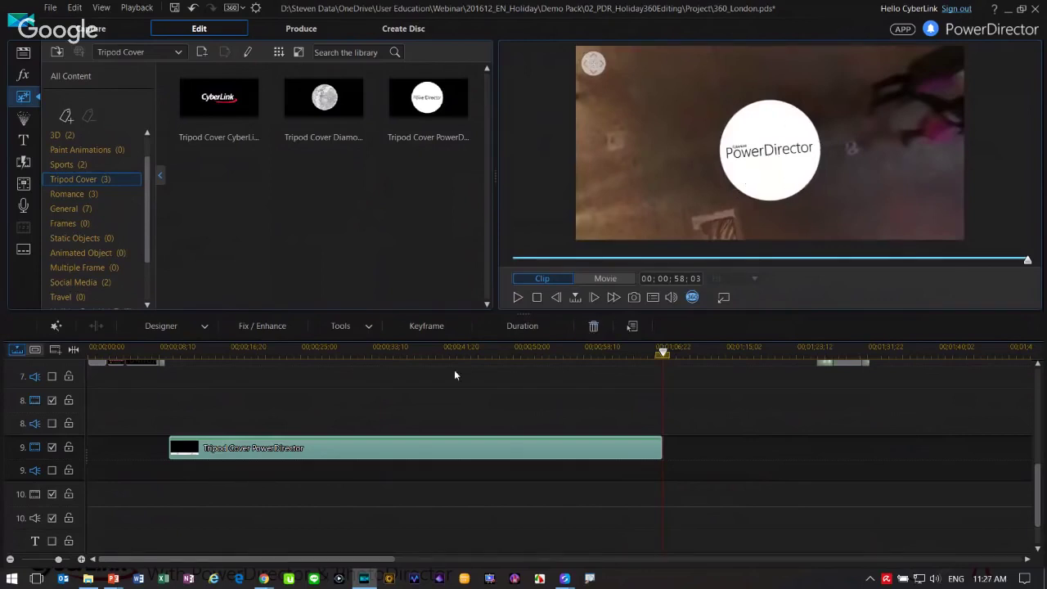
{"action": "left_click", "coordinate": [633, 511]}
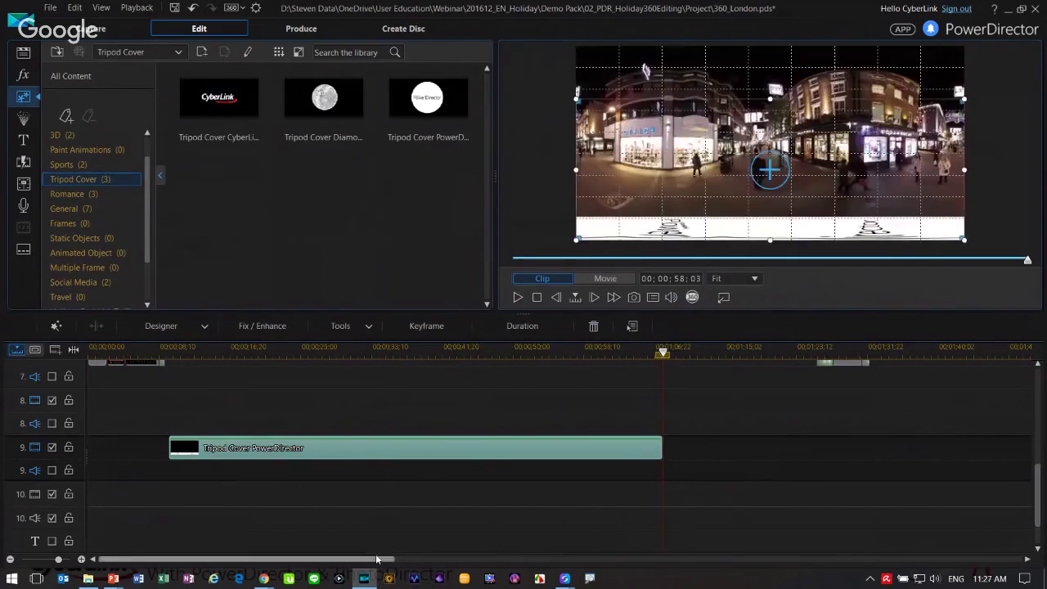
- Look through the later timeline clips and show the Holiday Pack Vol. 8 category of PiP objects
{"action": "scroll", "coordinate": [573, 523], "scroll_direction": "right", "scroll_amount": 5}
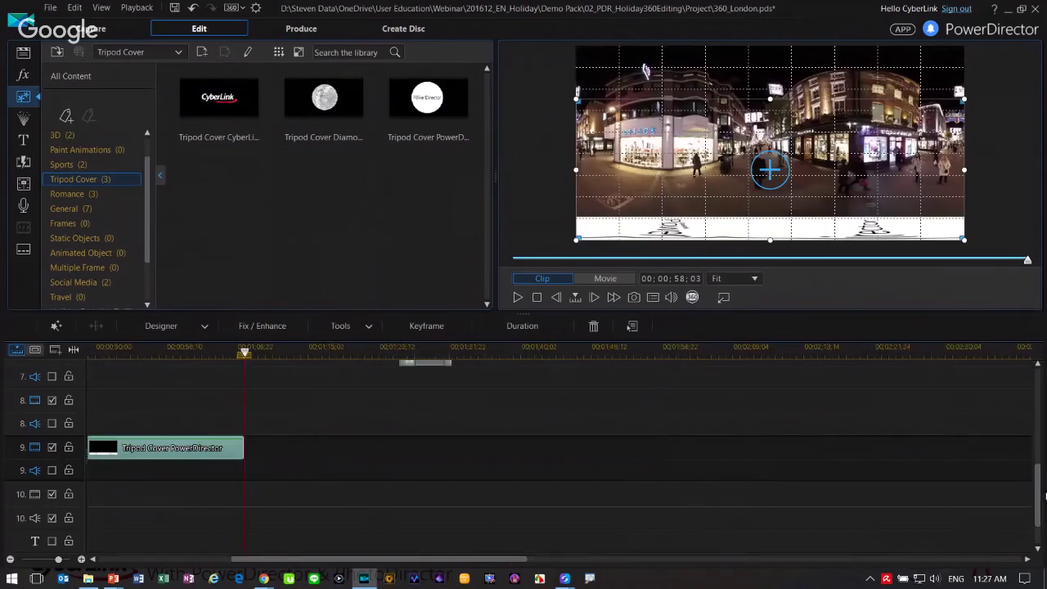
{"action": "scroll", "coordinate": [1043, 494], "scroll_direction": "up", "scroll_amount": 5}
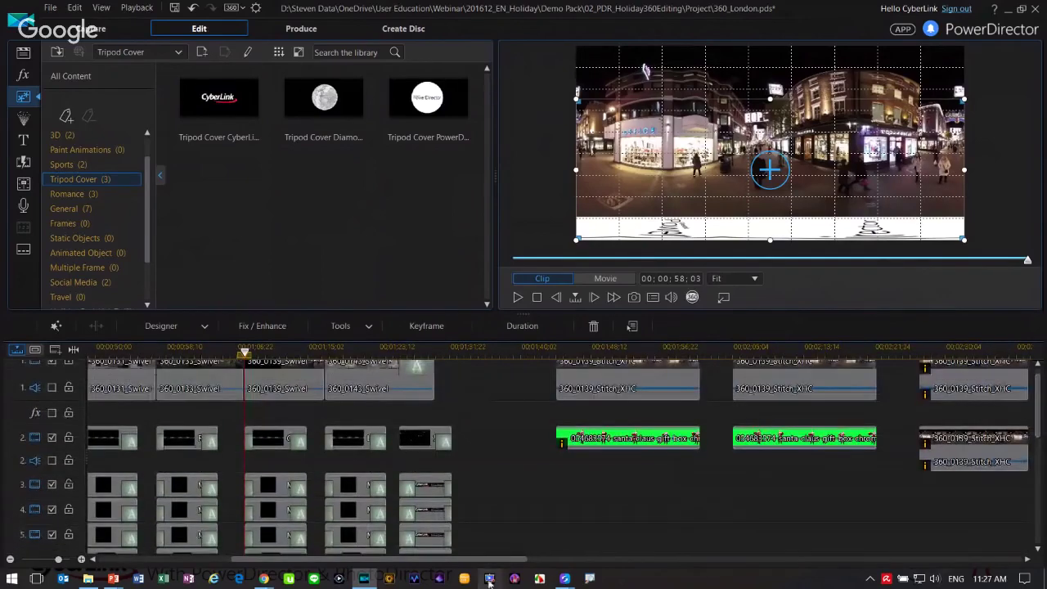
{"action": "left_click_drag", "start_coordinate": [492, 560], "coordinate": [749, 564]}
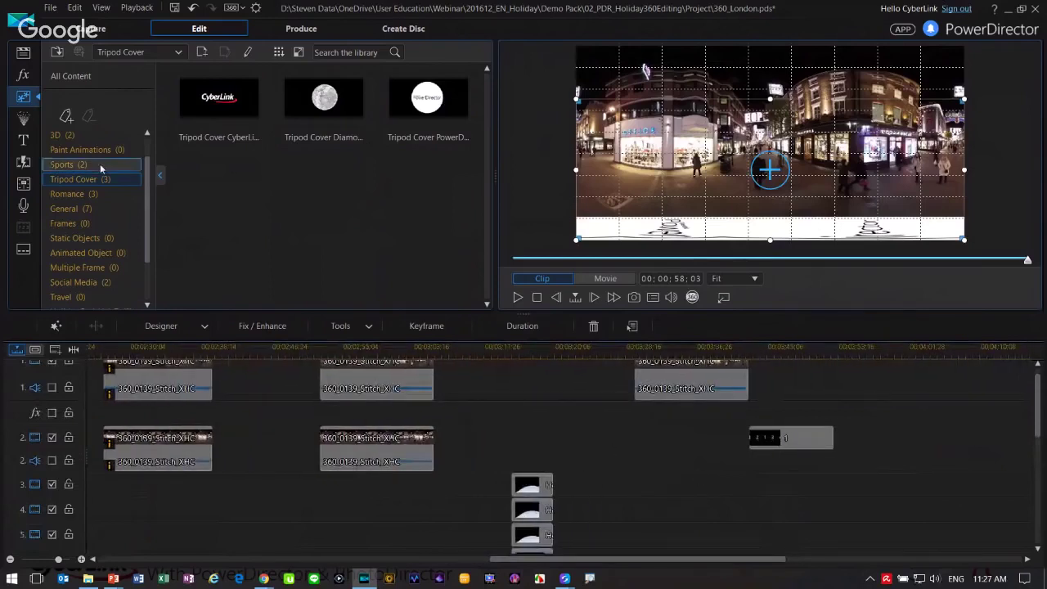
{"action": "scroll", "coordinate": [110, 240], "scroll_direction": "down", "scroll_amount": 2}
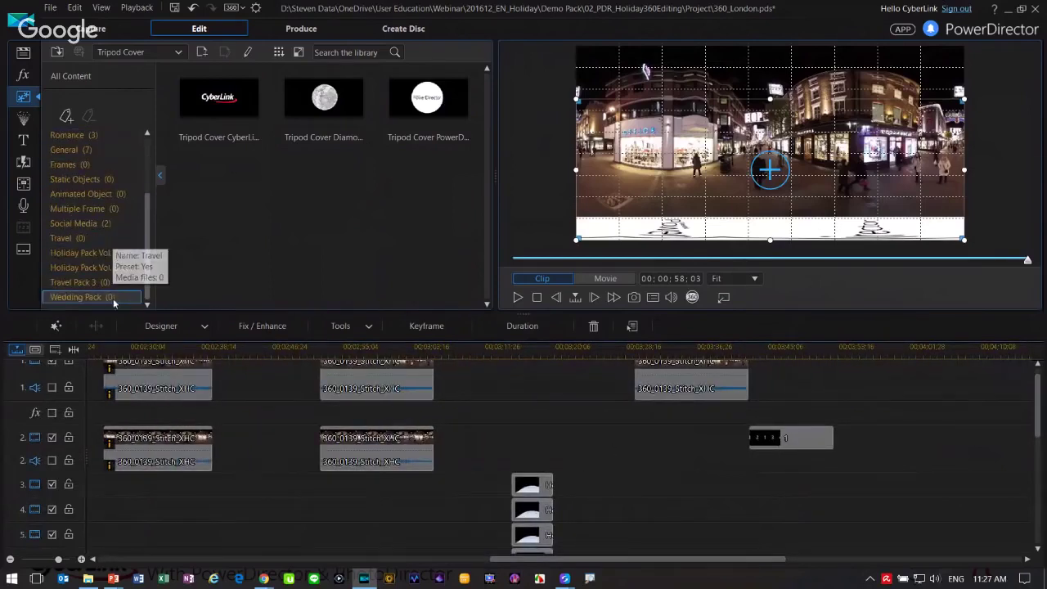
{"action": "left_click", "coordinate": [115, 268]}
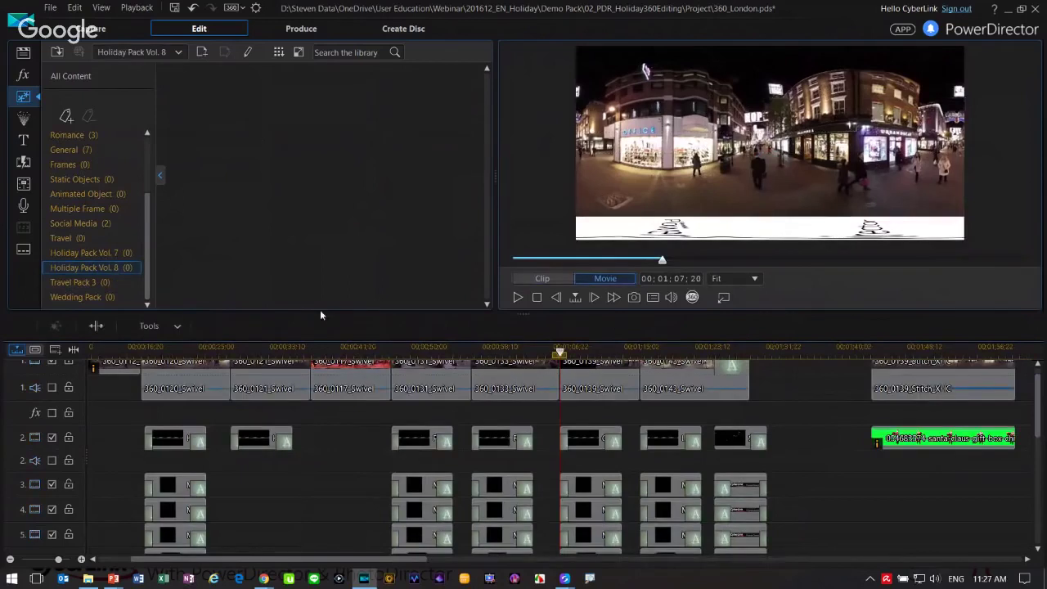
{"action": "left_click_drag", "start_coordinate": [359, 563], "coordinate": [684, 565]}
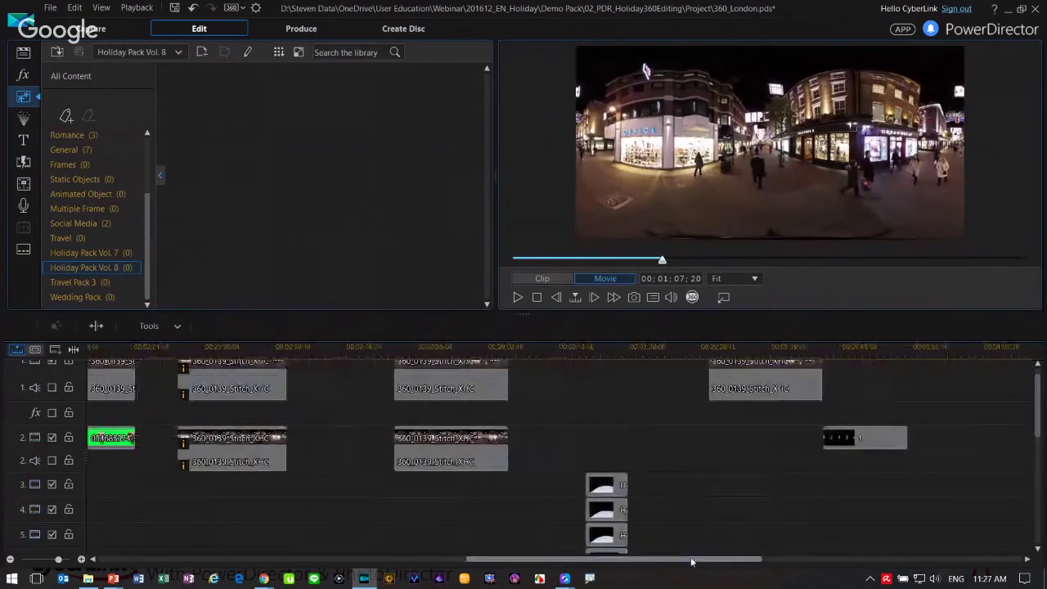
- Switch the project aspect ratio to 16:9 and add the Lots of Presents object to track 3 at the start of the numbers clip
{"action": "left_click", "coordinate": [834, 355]}
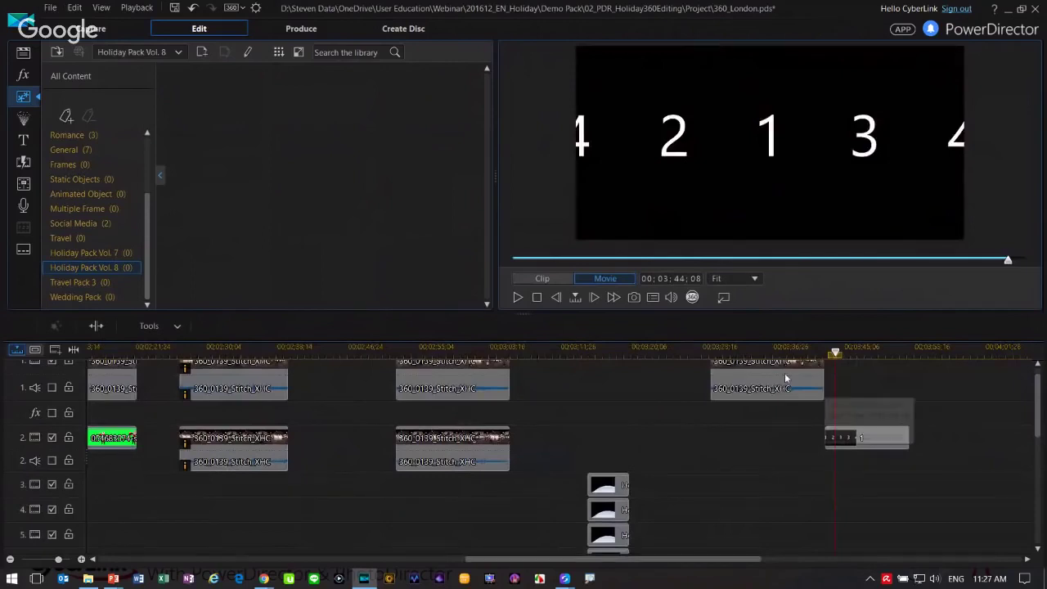
{"action": "left_click", "coordinate": [240, 10]}
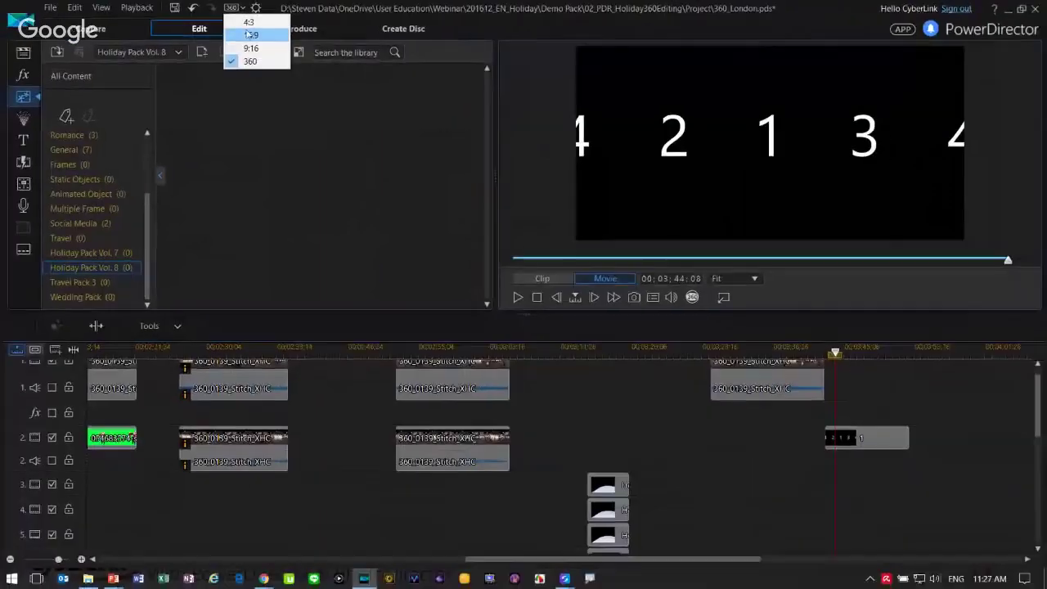
{"action": "left_click", "coordinate": [233, 69]}
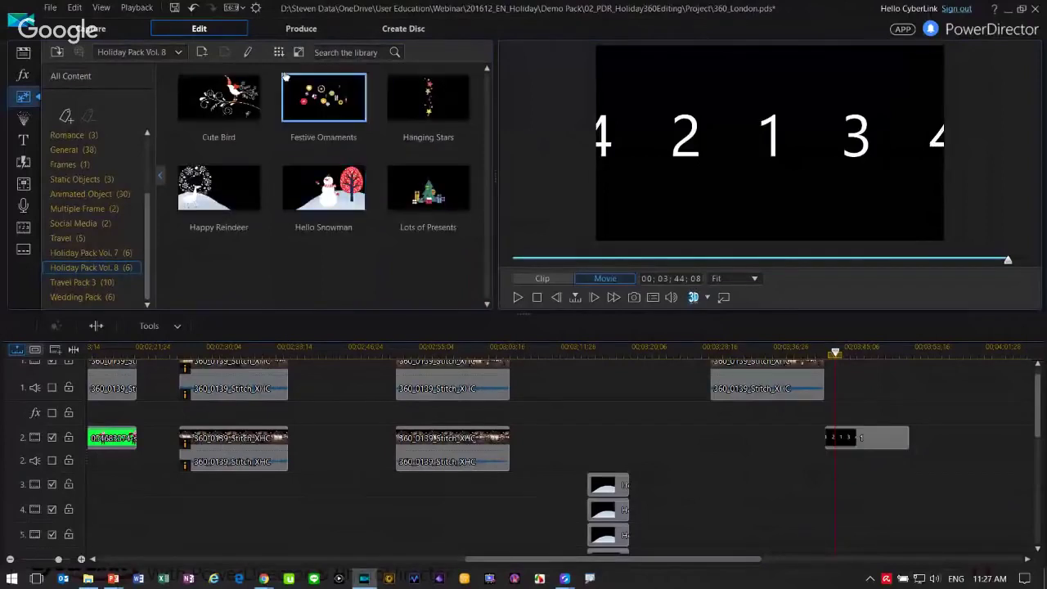
{"action": "left_click", "coordinate": [450, 200]}
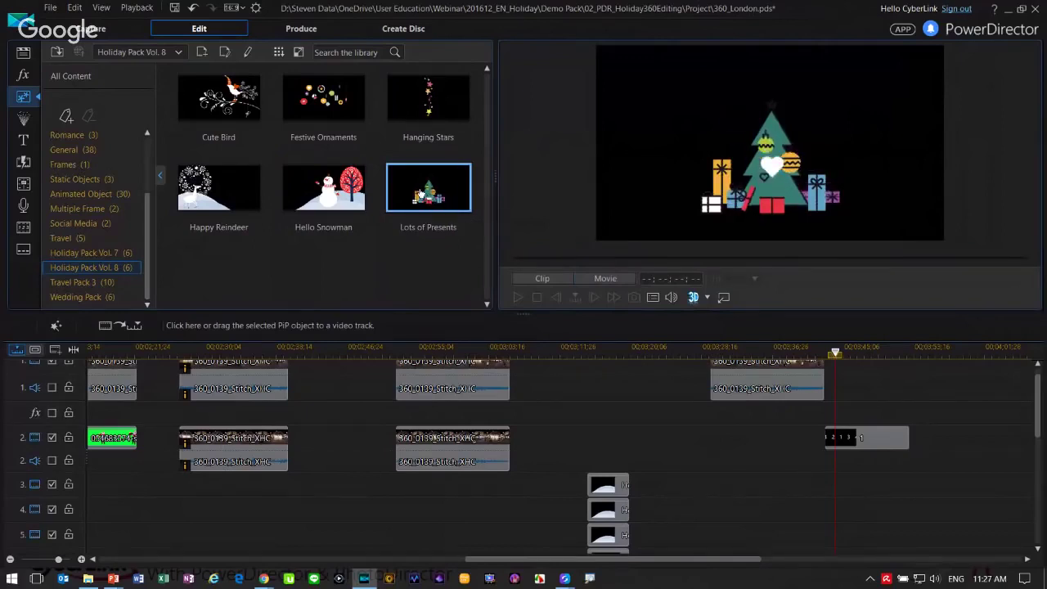
{"action": "left_click_drag", "start_coordinate": [419, 194], "coordinate": [827, 494]}
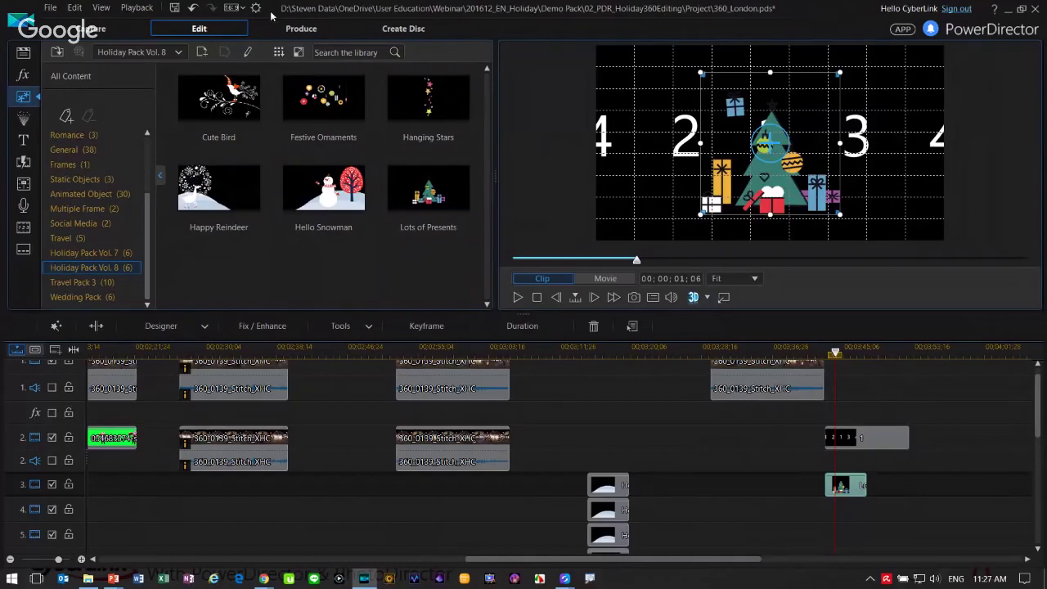
- Set the project aspect ratio to 360, then shrink the Lots of Presents object and place it between the numbers 2 and 1
{"action": "left_click", "coordinate": [241, 10]}
{"action": "left_click", "coordinate": [257, 60]}
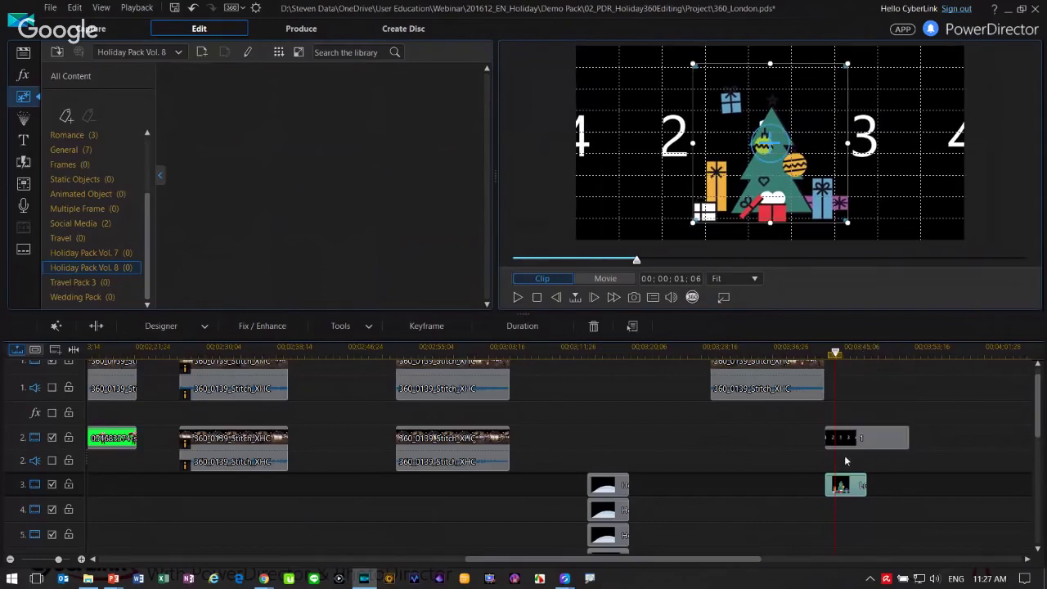
{"action": "left_click_drag", "start_coordinate": [848, 63], "coordinate": [724, 143]}
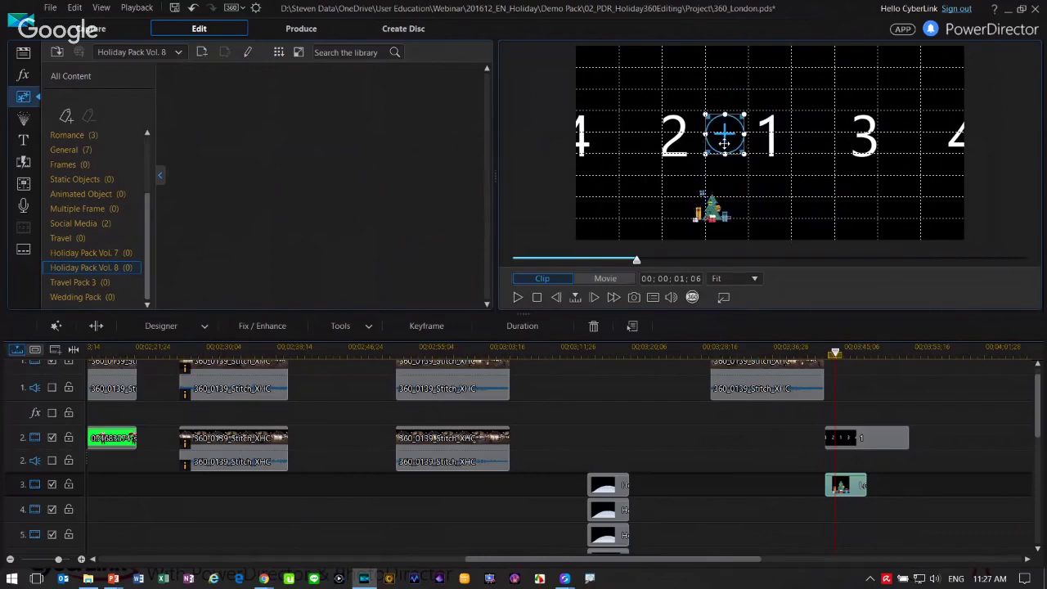
- Copy Lots of Presents to tracks 4, 5 and 6, placing the copies between numbers 1 and 3, 4 and 2, and 3 and 4 respectively
{"action": "left_click_drag", "start_coordinate": [842, 486], "coordinate": [852, 514]}
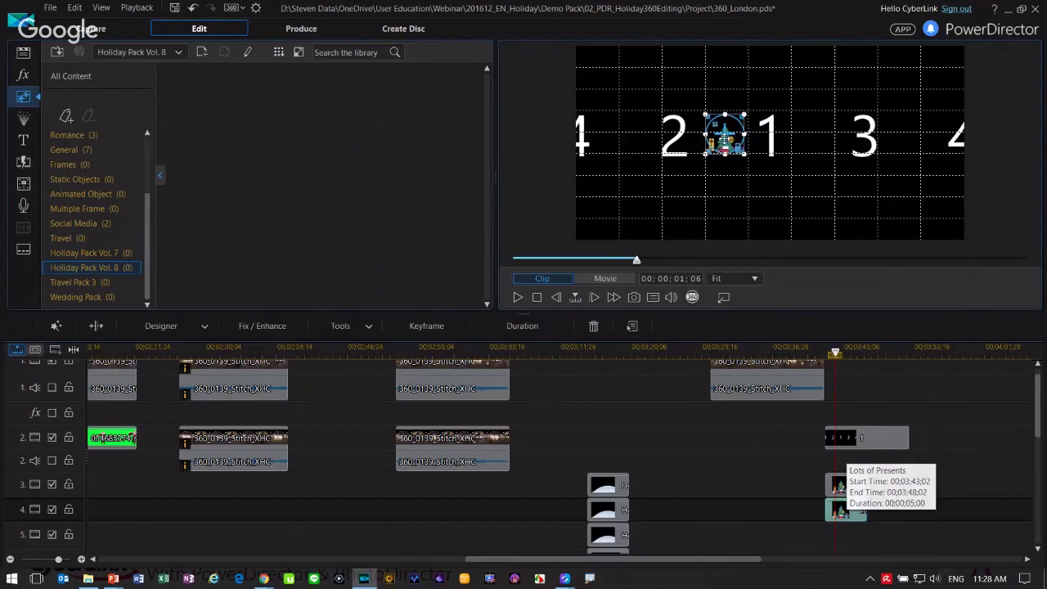
{"action": "left_click_drag", "start_coordinate": [726, 138], "coordinate": [816, 139]}
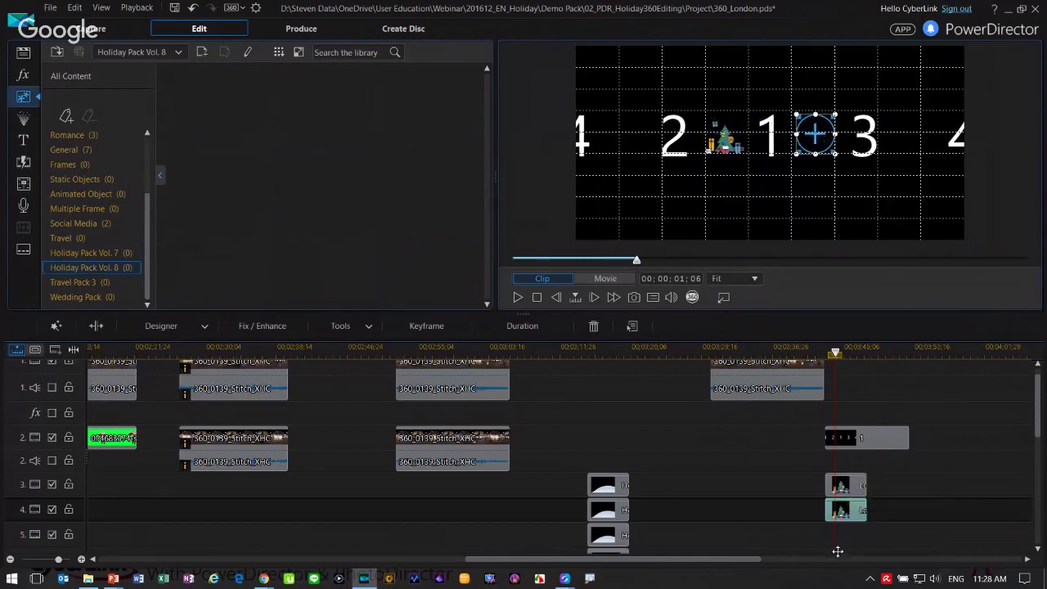
{"action": "left_click_drag", "start_coordinate": [838, 551], "coordinate": [855, 536]}
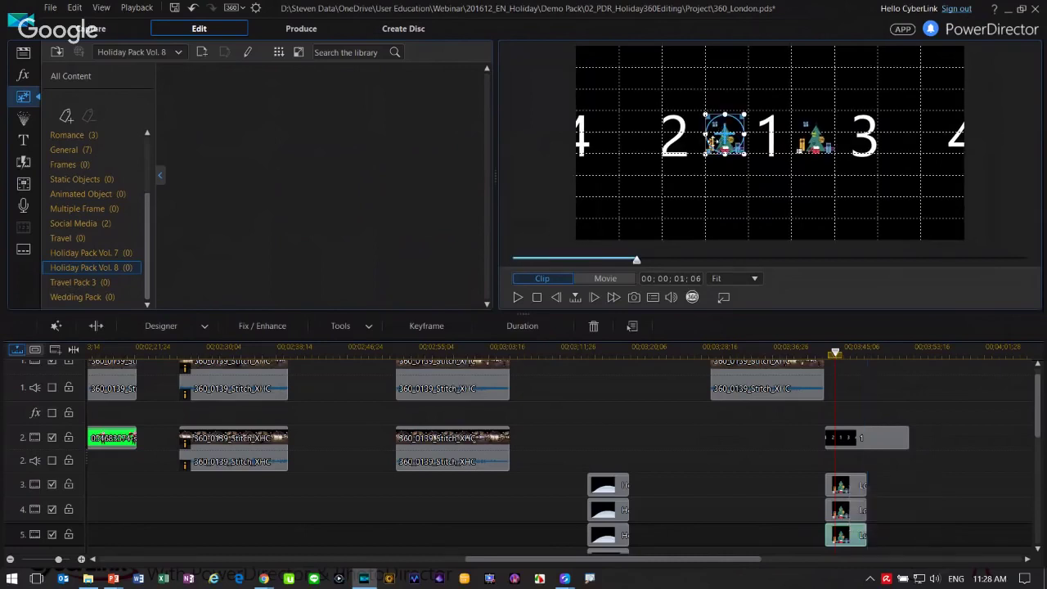
{"action": "left_click_drag", "start_coordinate": [724, 141], "coordinate": [624, 141]}
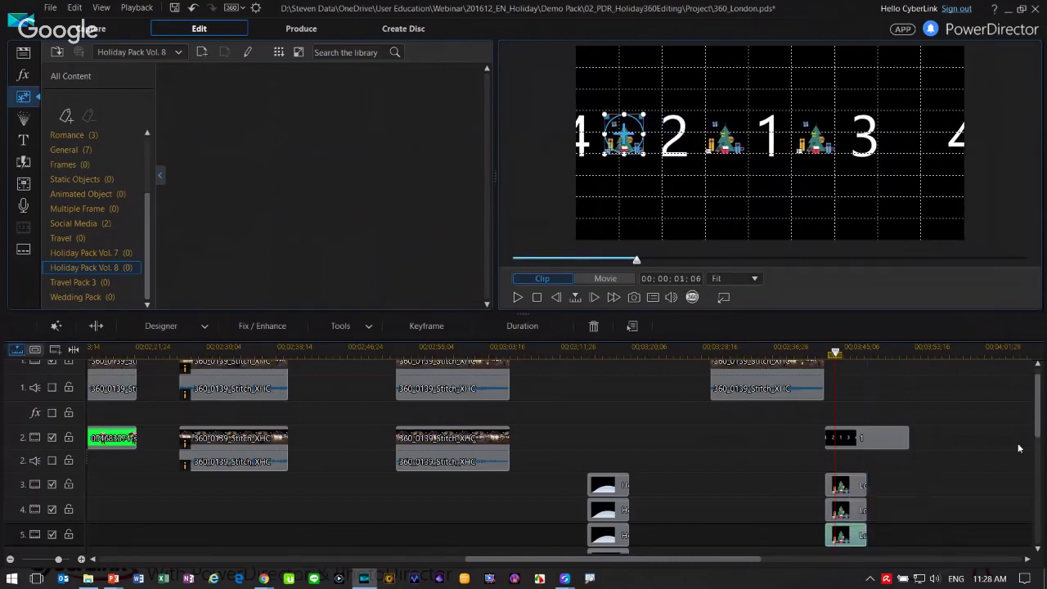
{"action": "left_click_drag", "start_coordinate": [1035, 413], "coordinate": [1036, 438]}
{"action": "left_click", "coordinate": [858, 514]}
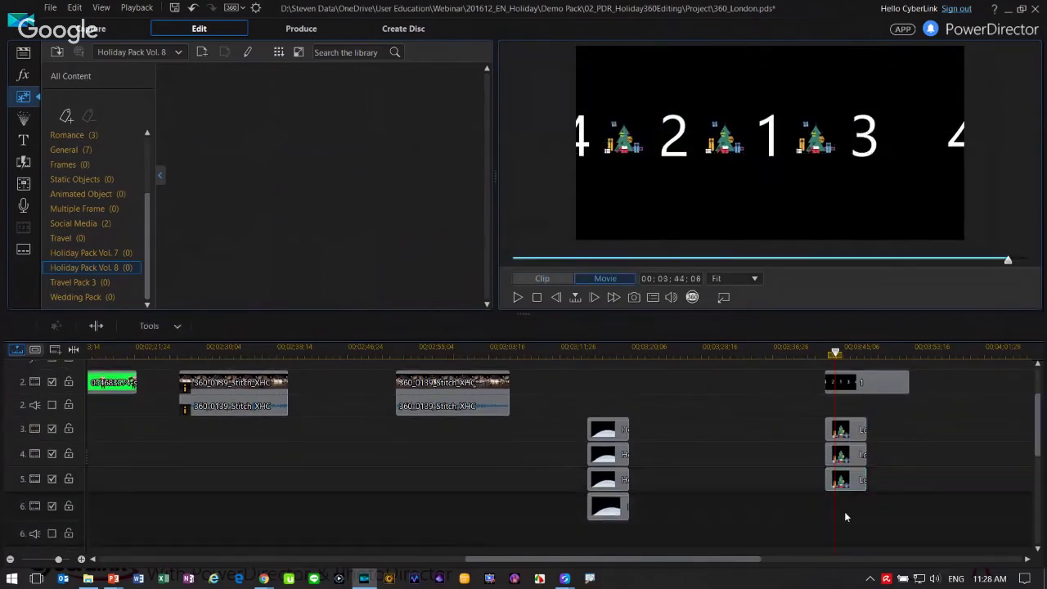
{"action": "key", "text": "ctrl+v"}
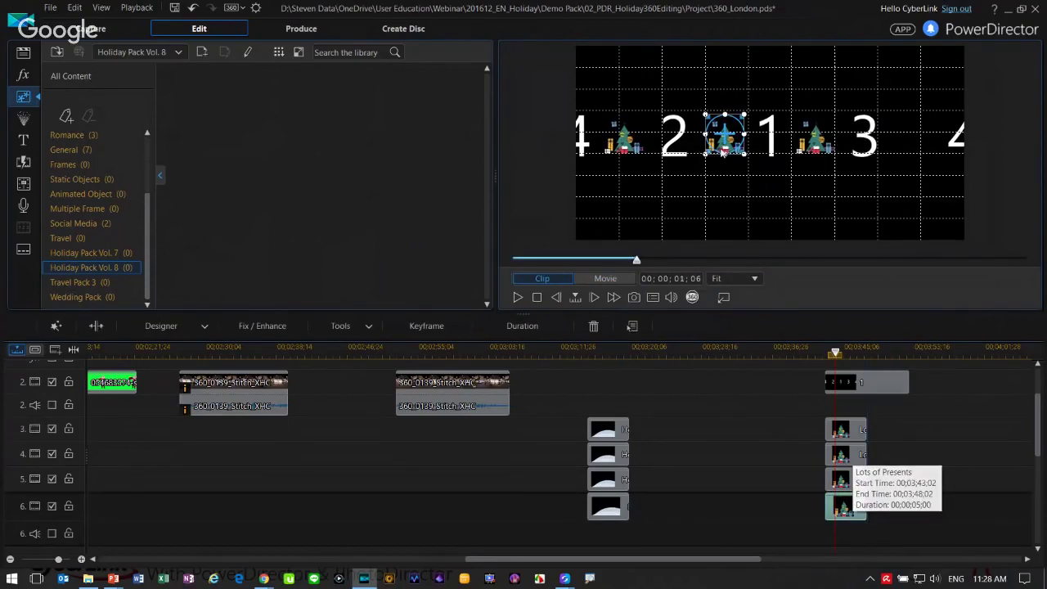
{"action": "left_click_drag", "start_coordinate": [725, 134], "coordinate": [919, 135]}
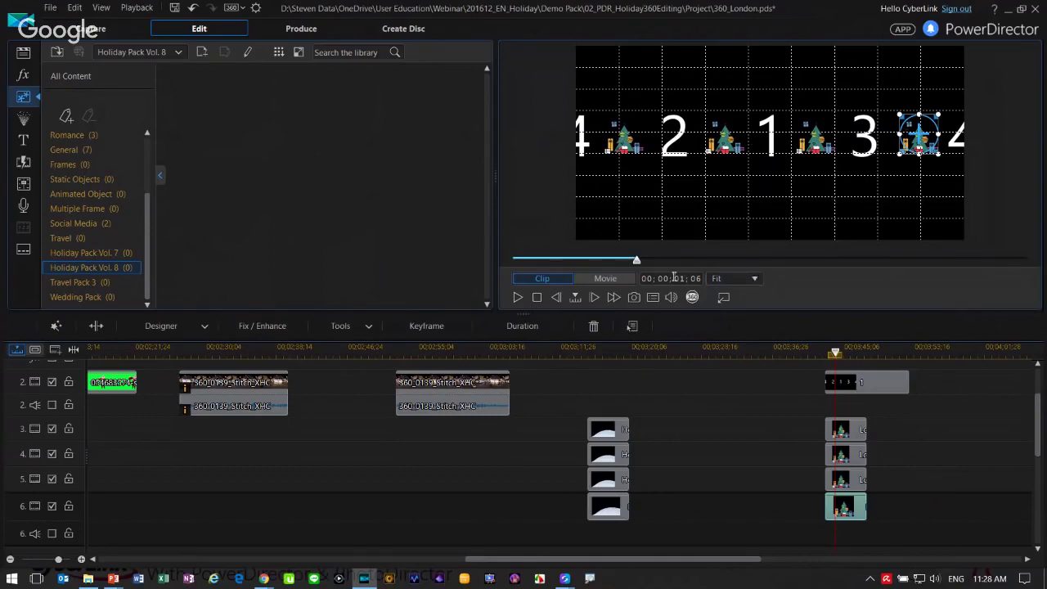
- Examine the Christmas trees and numbers full screen in 360° viewer mode and return to the flat preview
{"action": "double_click", "coordinate": [708, 224]}
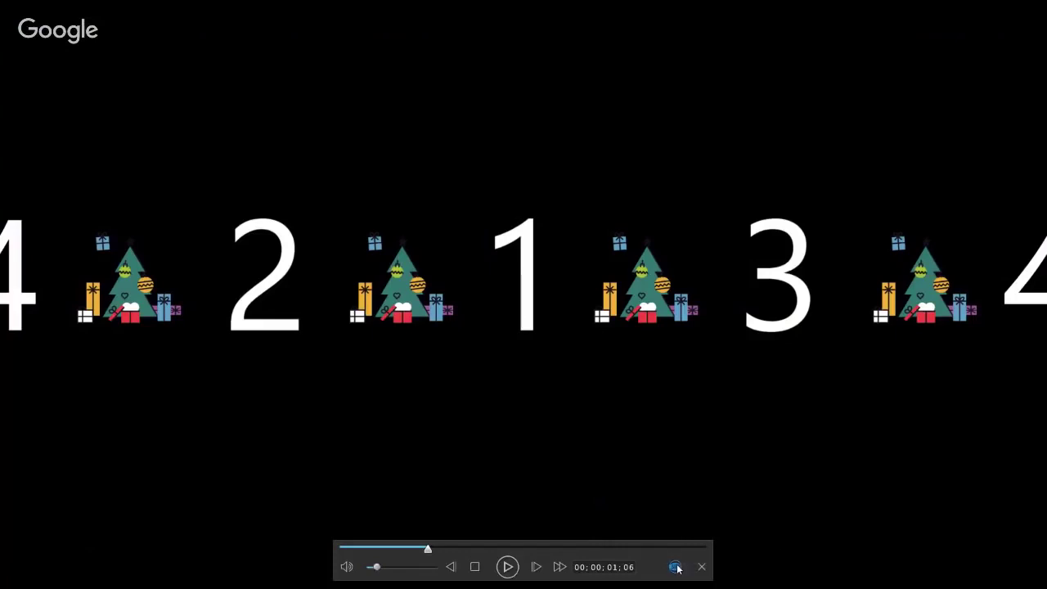
{"action": "left_click", "coordinate": [675, 566]}
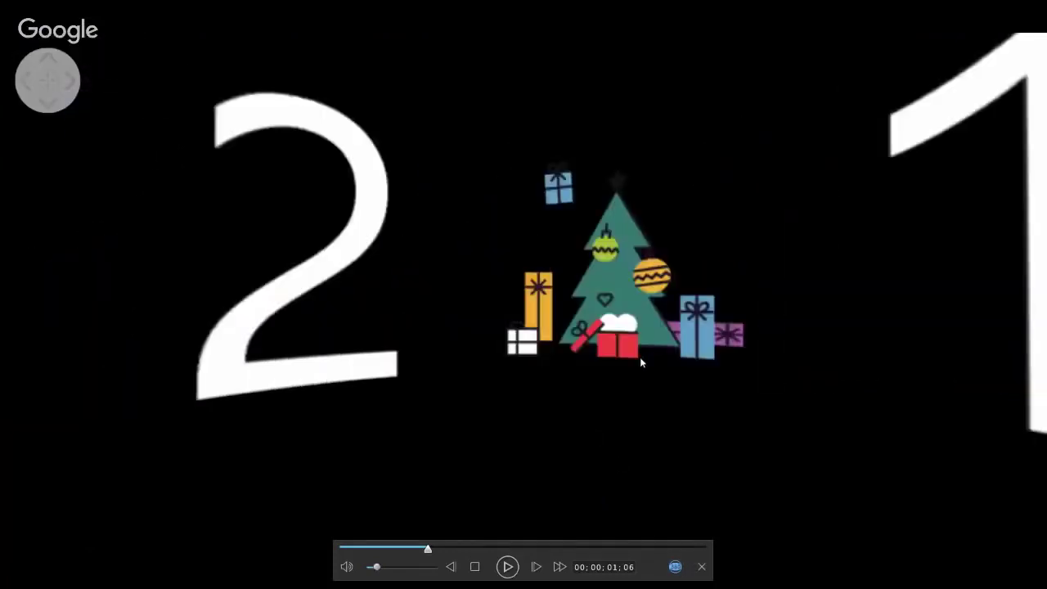
{"action": "left_click", "coordinate": [507, 567]}
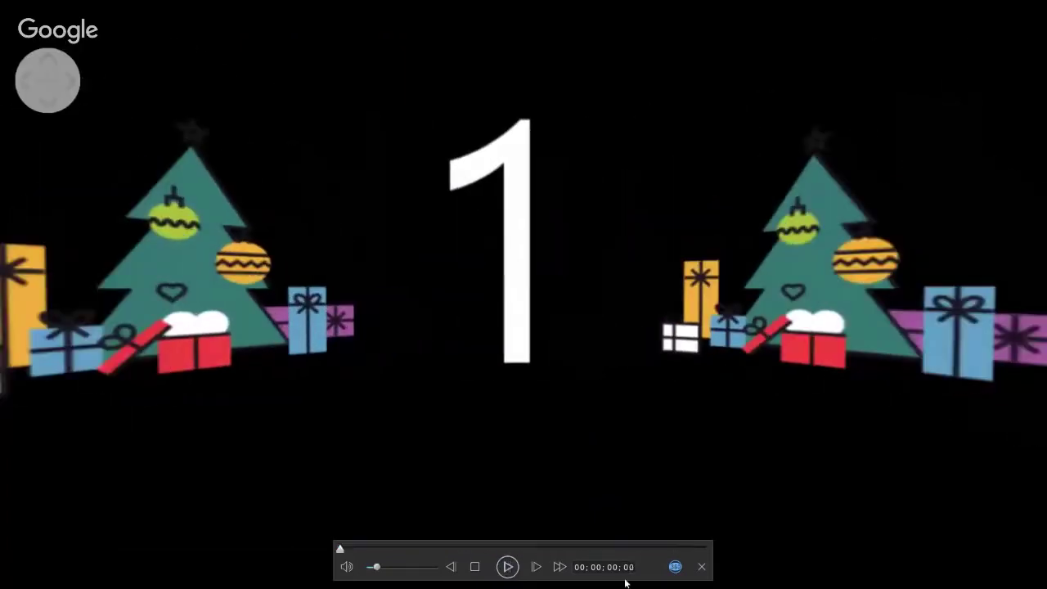
{"action": "left_click", "coordinate": [701, 567]}
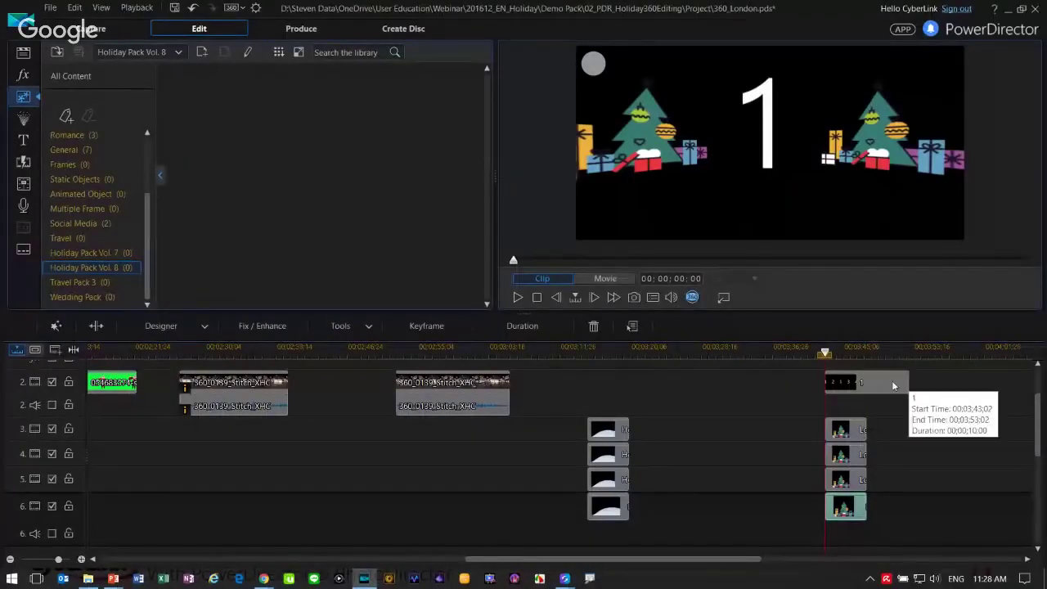
{"action": "left_click", "coordinate": [859, 382]}
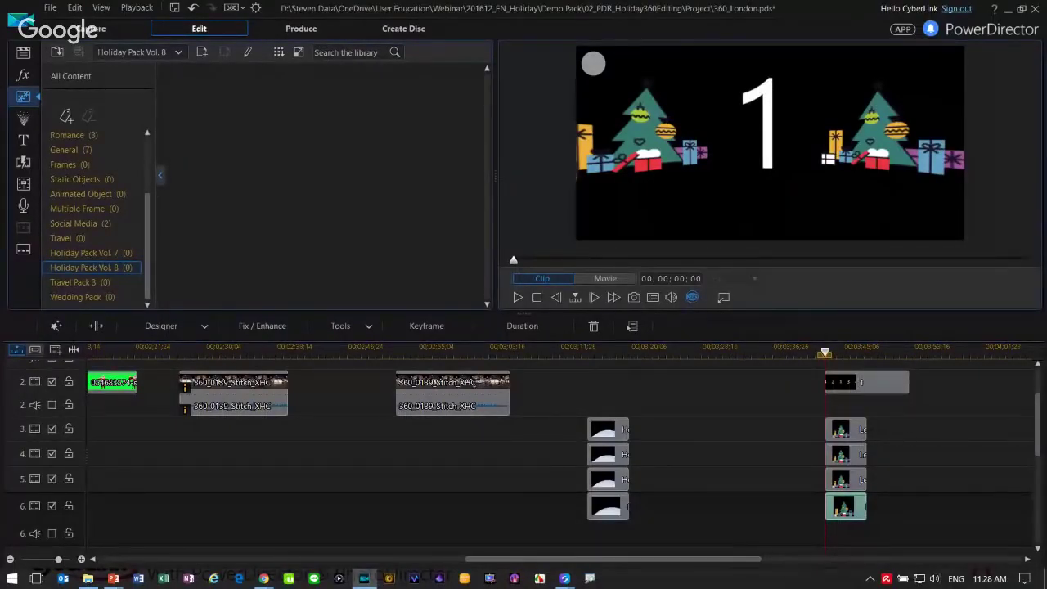
{"action": "left_click_drag", "start_coordinate": [1040, 444], "coordinate": [1040, 374]}
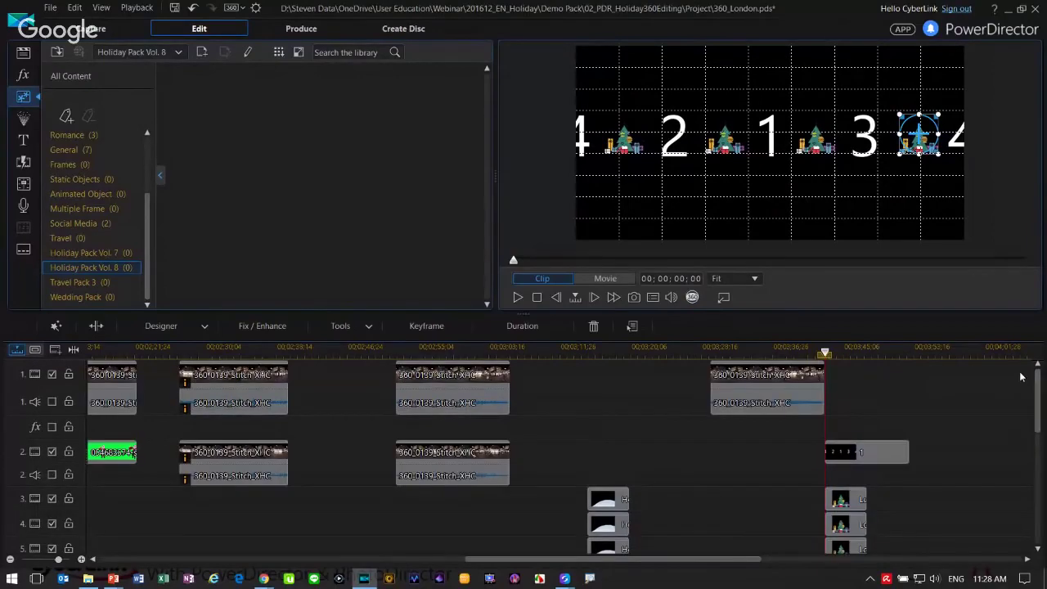
- Add the 2D Fade transition between the 360_0120_Swivel and 360_0121_Swivel clips on video track 1
{"action": "left_click_drag", "start_coordinate": [583, 564], "coordinate": [216, 565]}
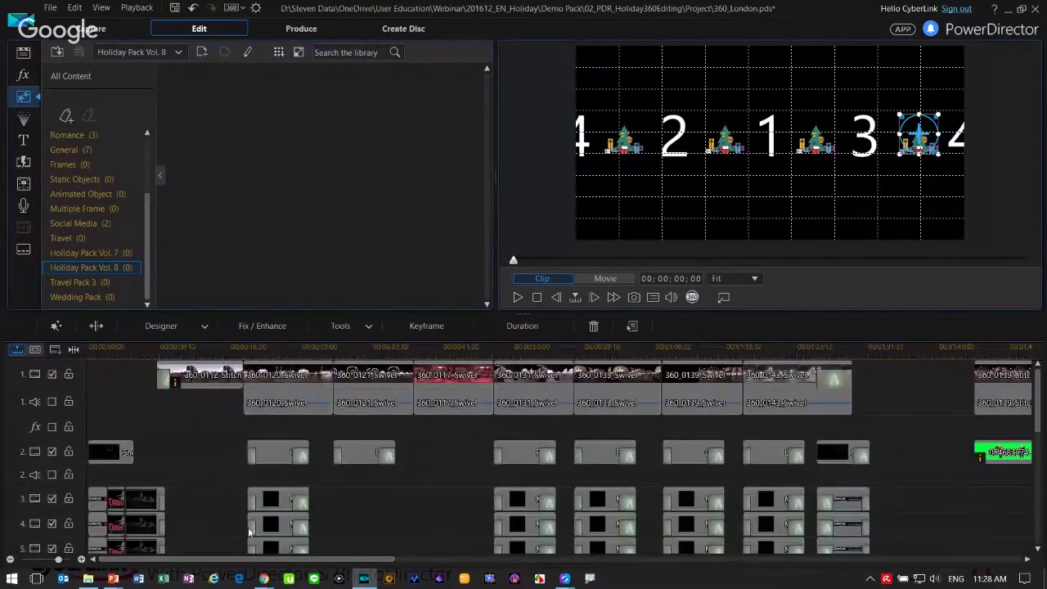
{"action": "left_click", "coordinate": [258, 350]}
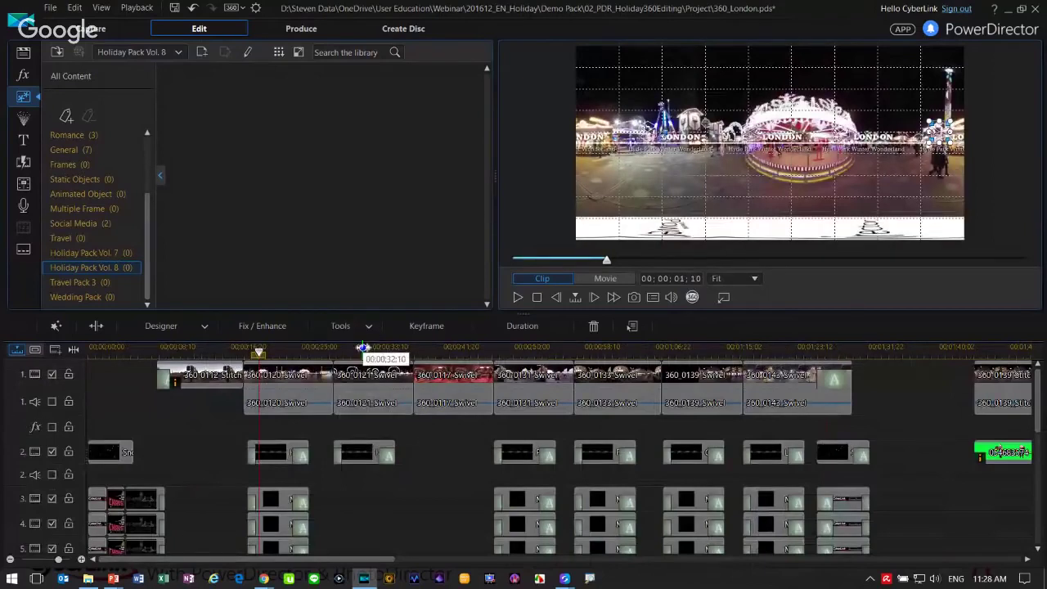
{"action": "left_click", "coordinate": [362, 388]}
{"action": "left_click", "coordinate": [454, 388]}
{"action": "left_click", "coordinate": [515, 388]}
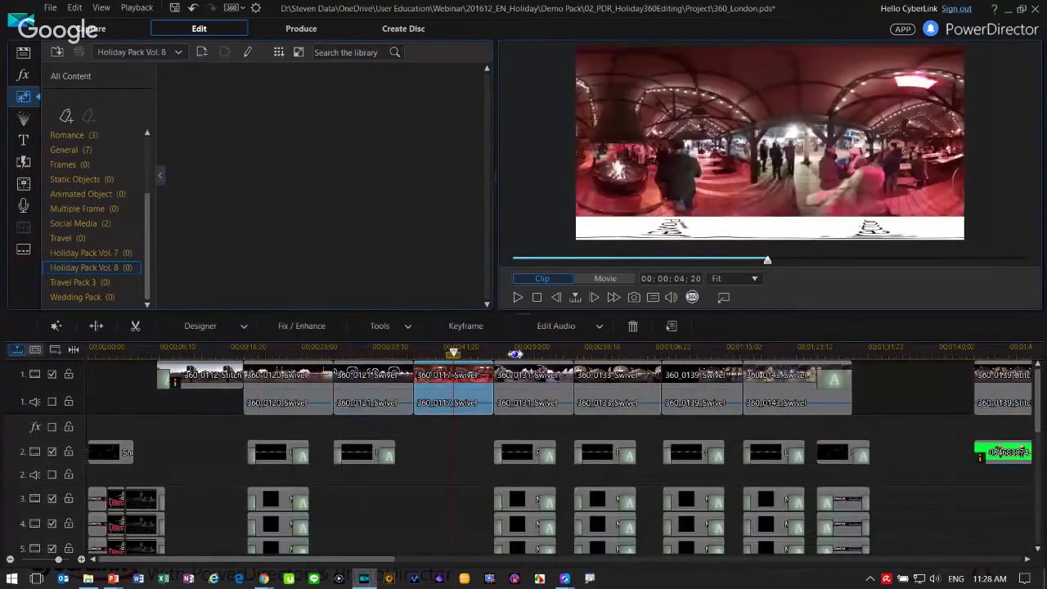
{"action": "left_click", "coordinate": [24, 163]}
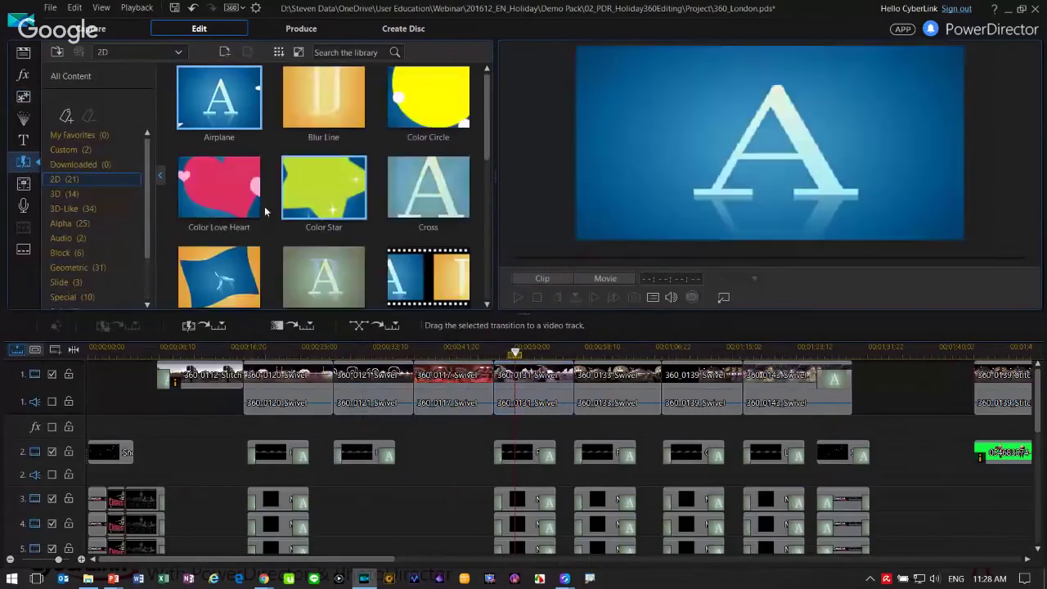
{"action": "left_click_drag", "start_coordinate": [324, 273], "coordinate": [490, 380]}
- Play the overlapping 360_0139 clips from 00;02;27;05 in 360° viewer mode while looking around the street, and pause playback
{"action": "left_click_drag", "start_coordinate": [781, 350], "coordinate": [470, 349]}
{"action": "left_click", "coordinate": [772, 351]}
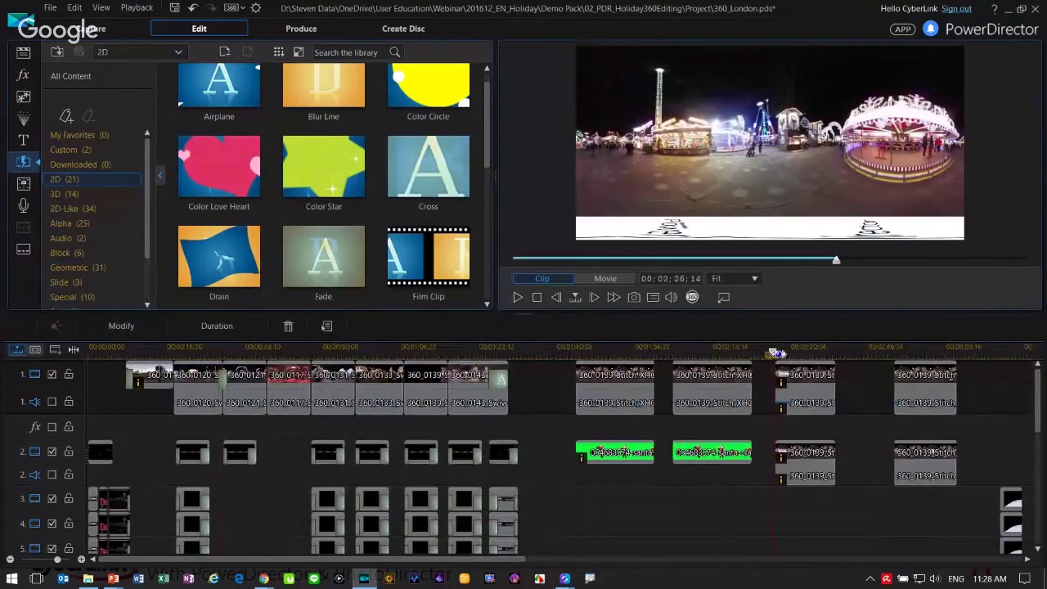
{"action": "left_click_drag", "start_coordinate": [773, 354], "coordinate": [778, 356]}
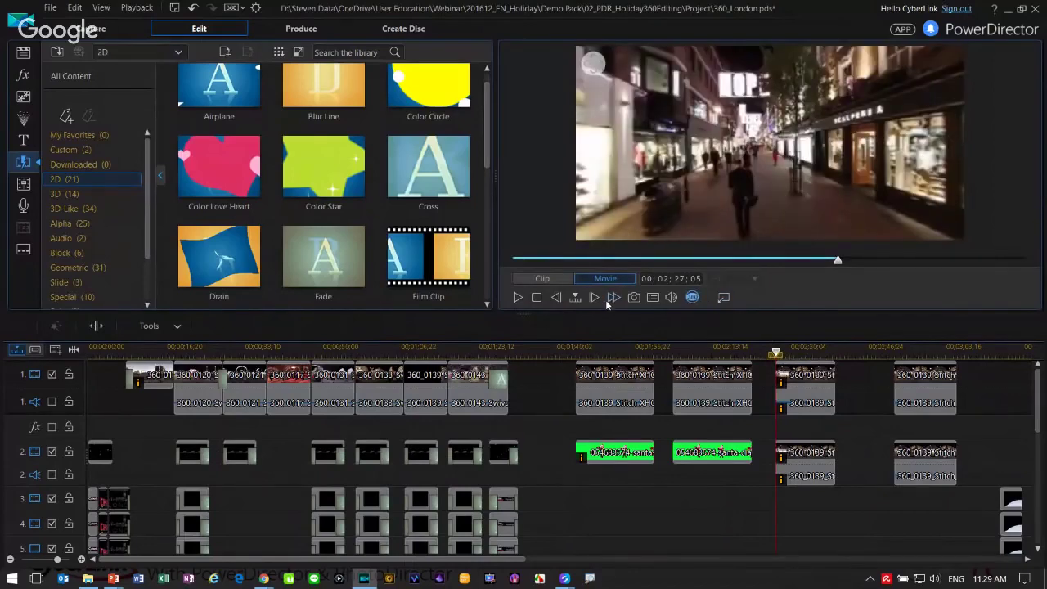
{"action": "left_click", "coordinate": [520, 298]}
{"action": "left_click_drag", "start_coordinate": [746, 148], "coordinate": [797, 185]}
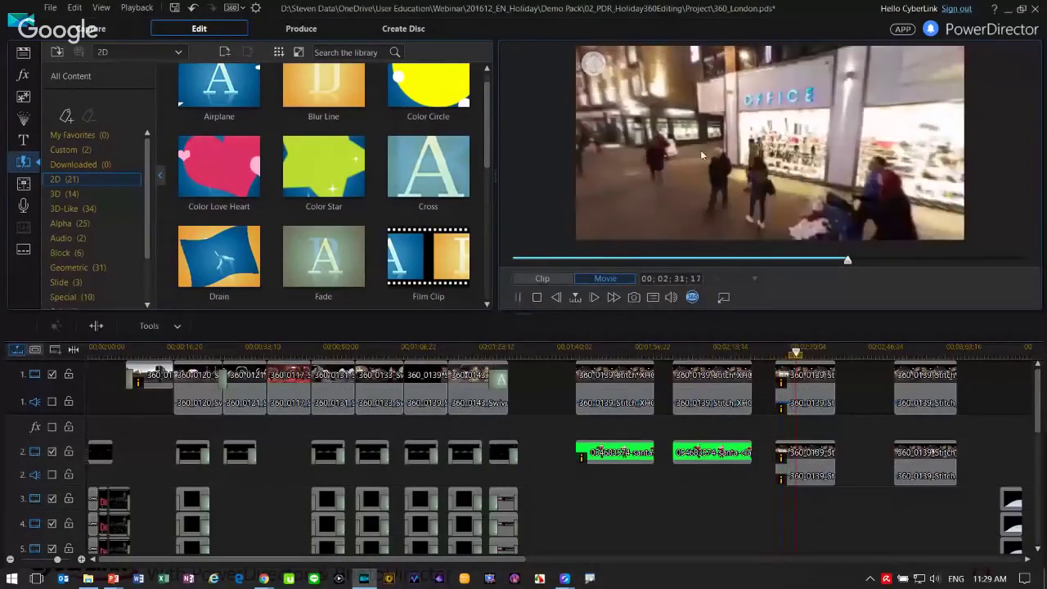
{"action": "left_click", "coordinate": [518, 297]}
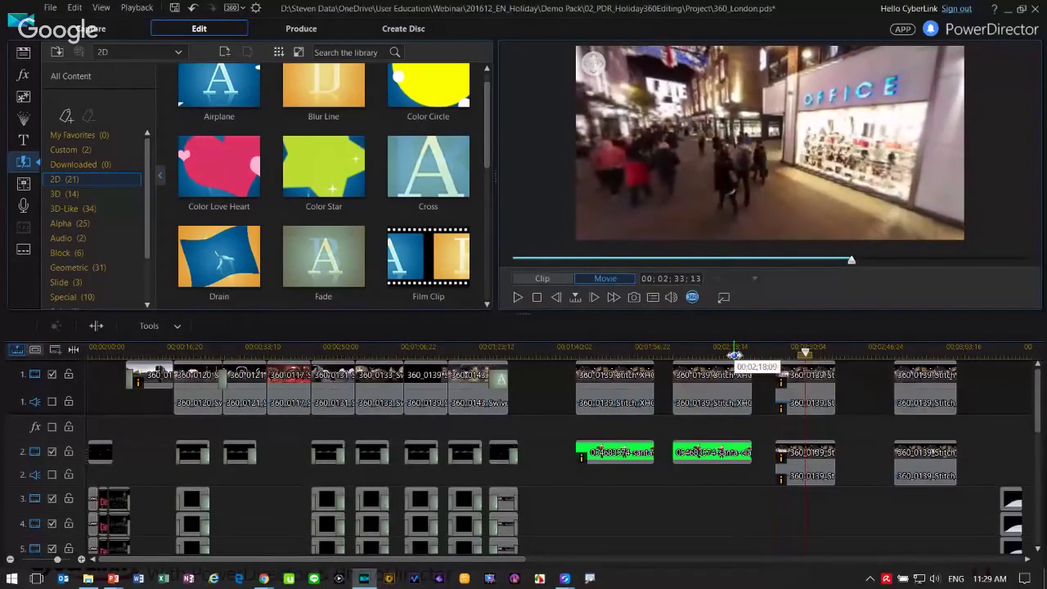
- Return to the flat preview and inspect the stacked 360_0139_Stitch_XHC clips on tracks 1 and 2 starting at 00;02;52;15
{"action": "left_click", "coordinate": [785, 350]}
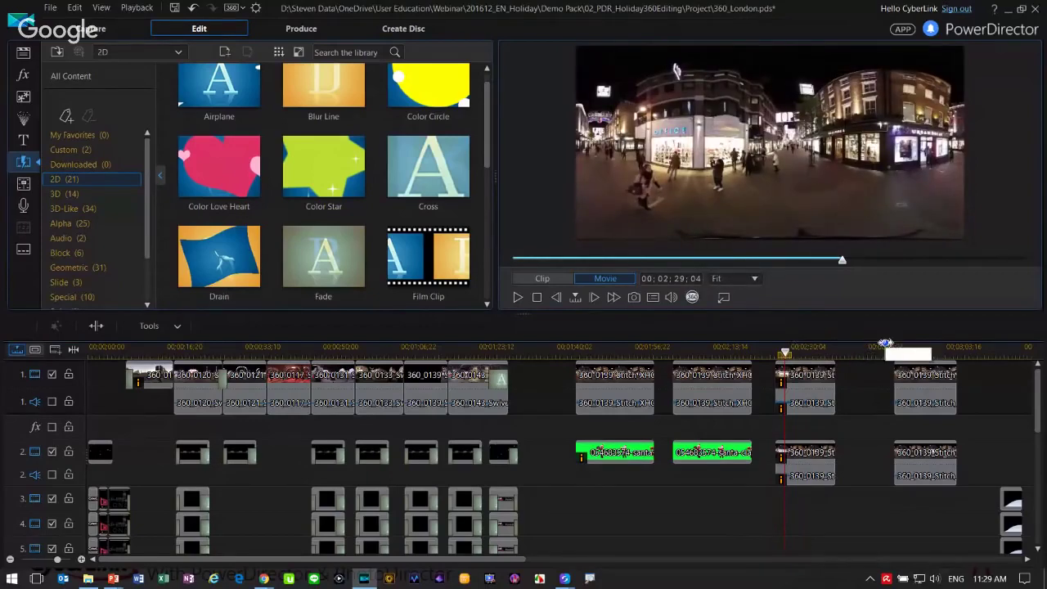
{"action": "left_click_drag", "start_coordinate": [886, 342], "coordinate": [809, 349]}
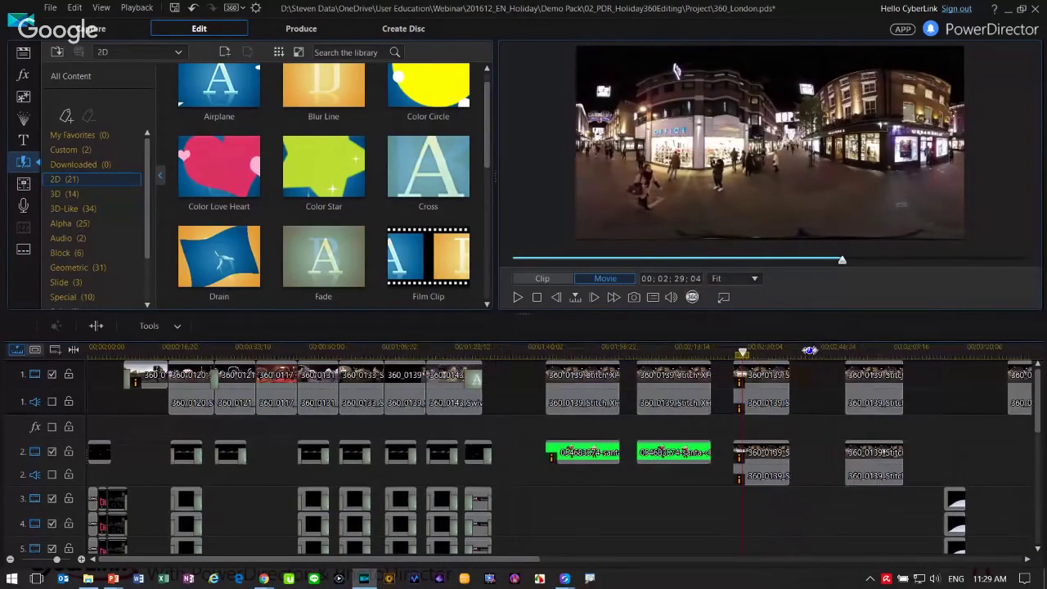
{"action": "left_click", "coordinate": [866, 380]}
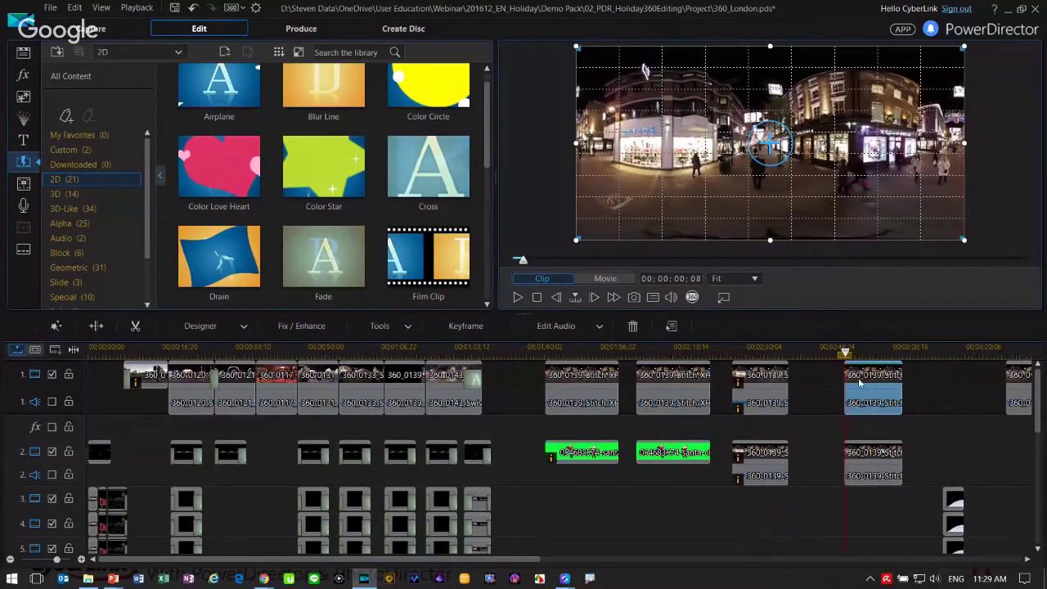
{"action": "left_click", "coordinate": [880, 476]}
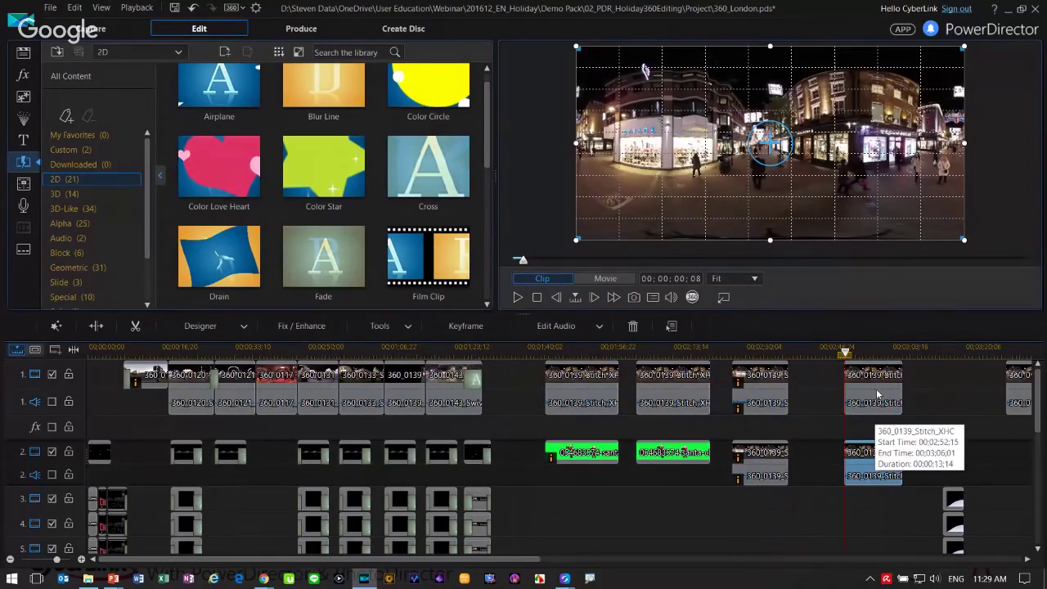
- Play the stacked street clips from 00;02;26;27 in the flat preview
{"action": "left_click", "coordinate": [738, 353]}
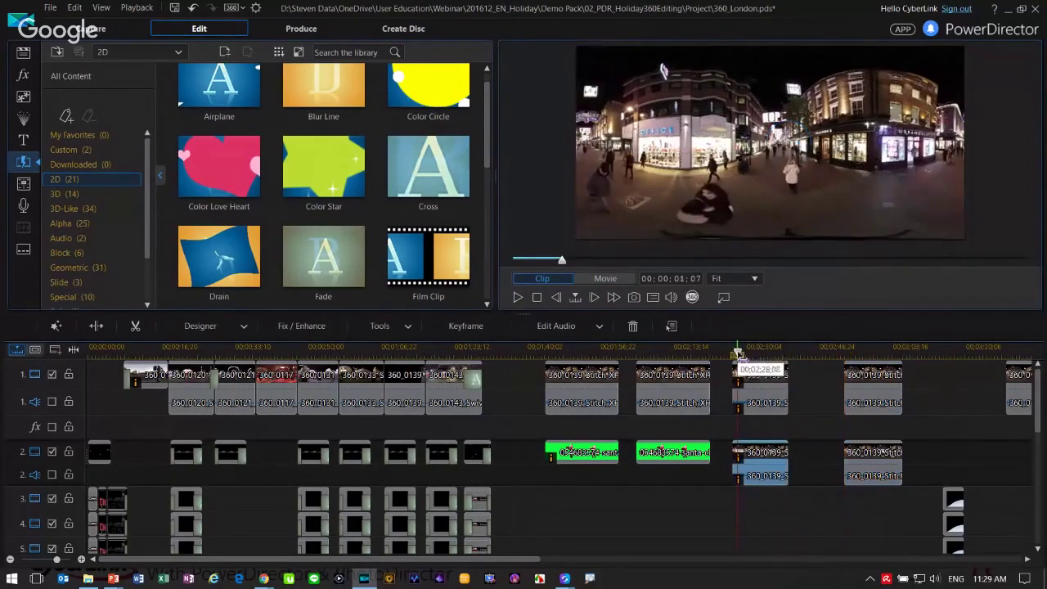
{"action": "left_click", "coordinate": [731, 349]}
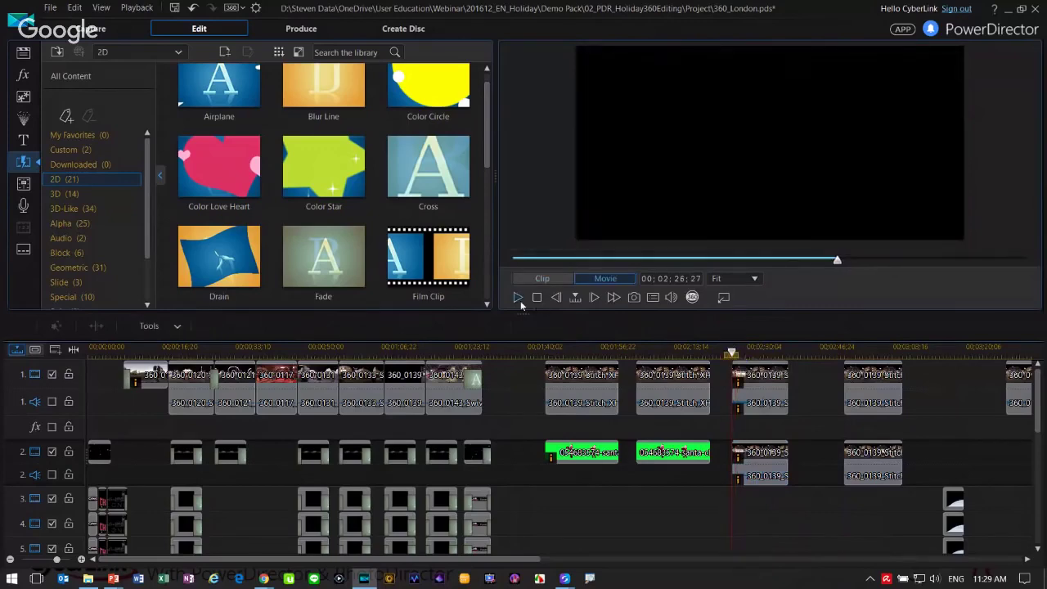
{"action": "left_click", "coordinate": [518, 300]}
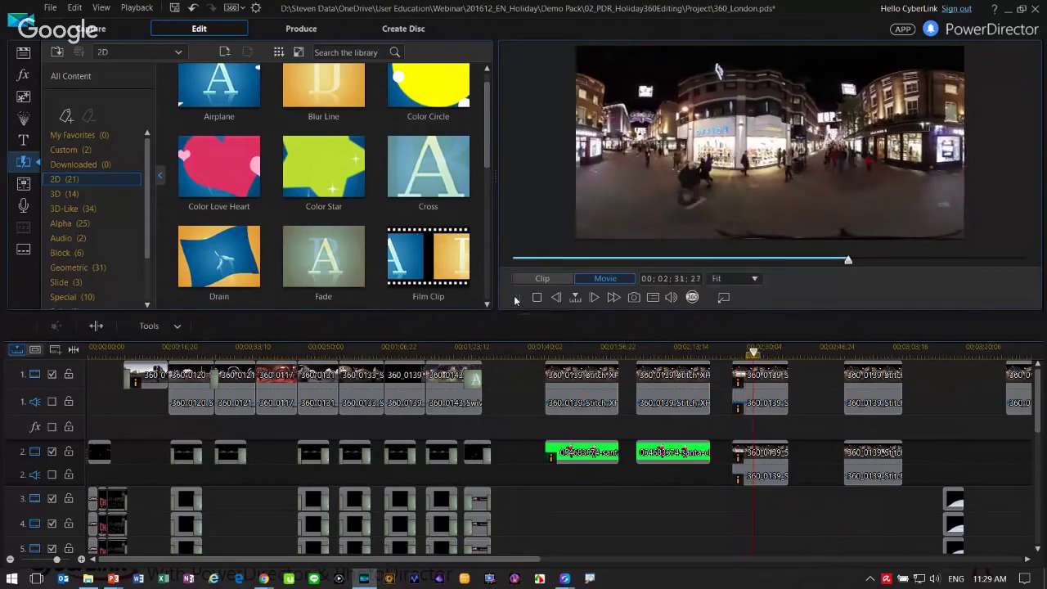
- Animate the track 1 360_0139_Stitch_XHC clip at 00;02;52;15 with position keyframes, shifting it right by about half a frame at its end
{"action": "left_click", "coordinate": [517, 298]}
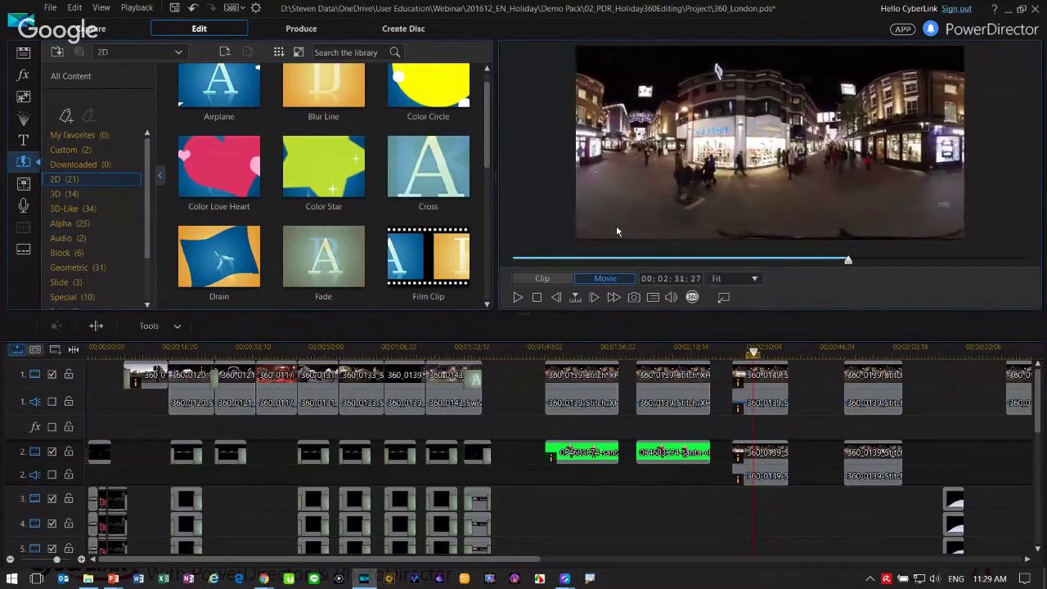
{"action": "left_click", "coordinate": [883, 391]}
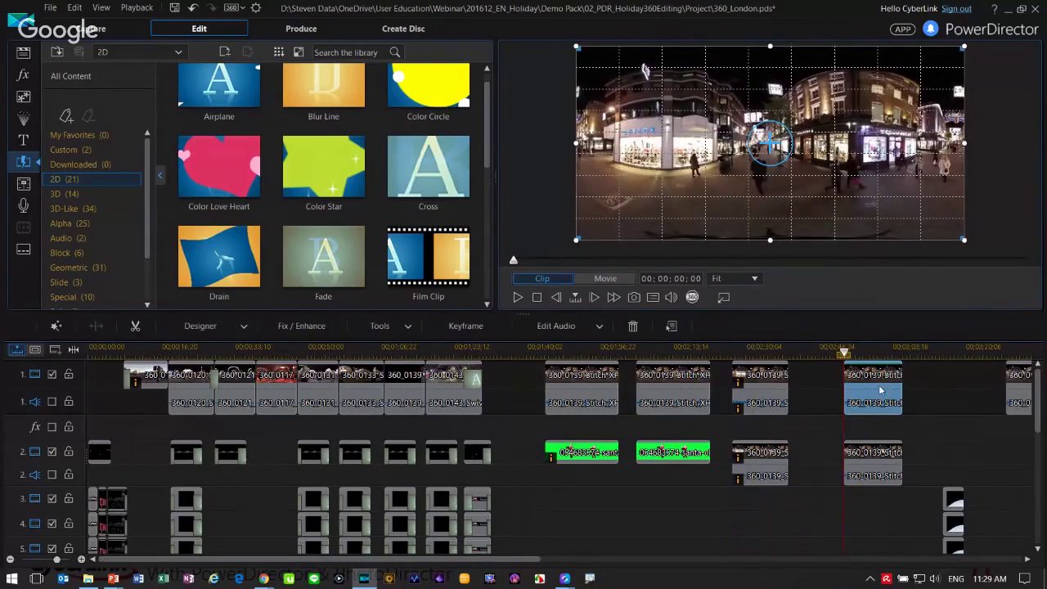
{"action": "double_click", "coordinate": [879, 391]}
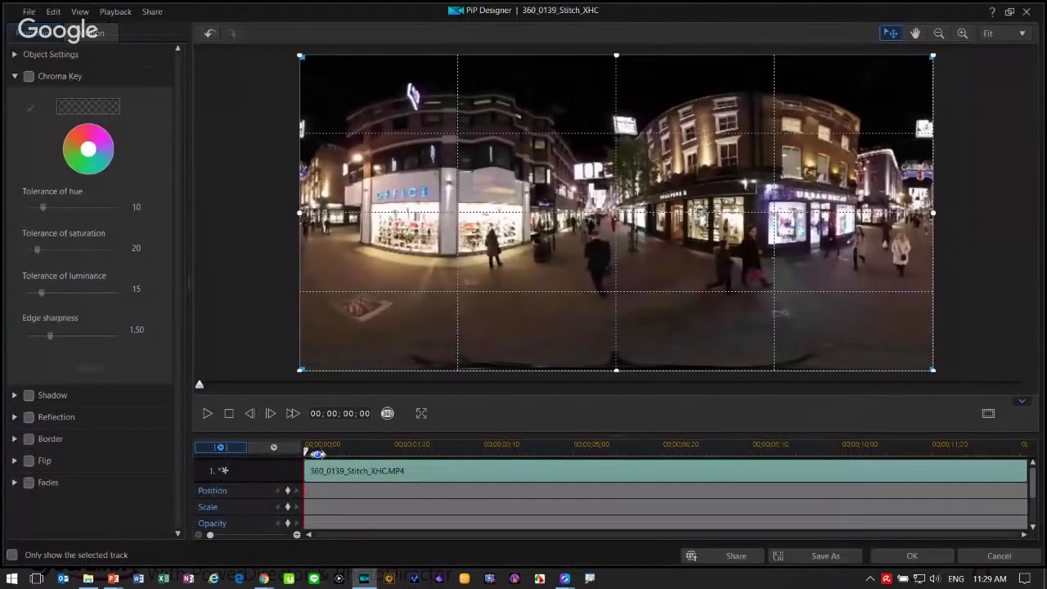
{"action": "left_click_drag", "start_coordinate": [306, 452], "coordinate": [1040, 462]}
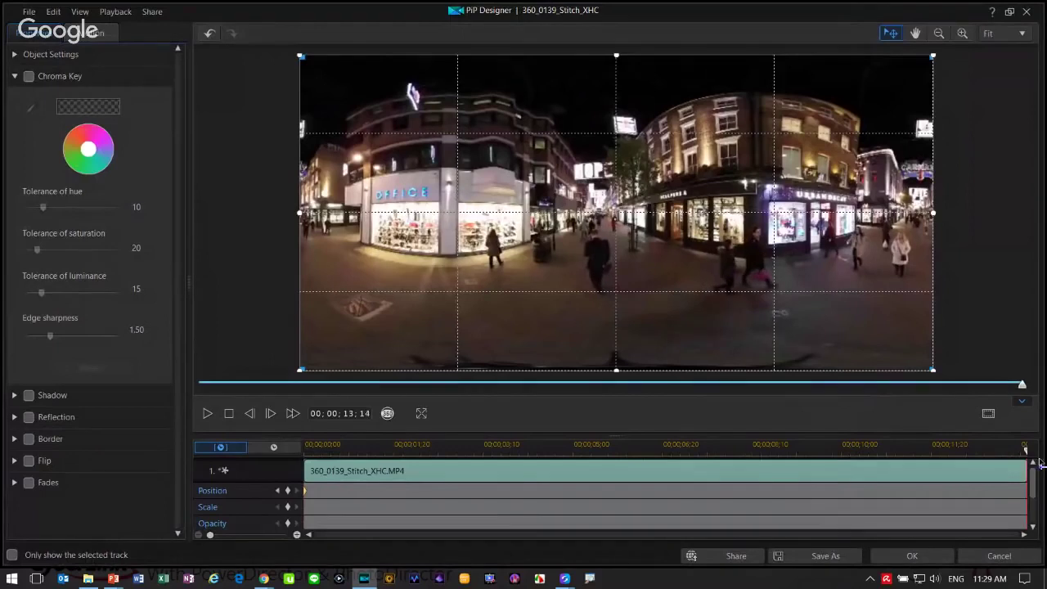
{"action": "left_click", "coordinate": [288, 492]}
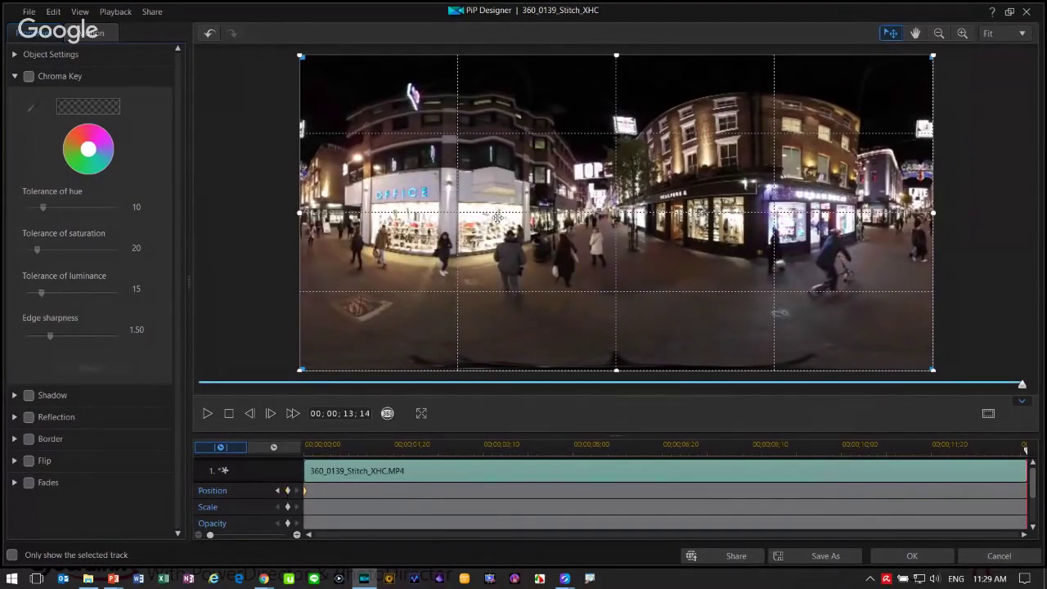
{"action": "left_click_drag", "start_coordinate": [421, 192], "coordinate": [717, 192]}
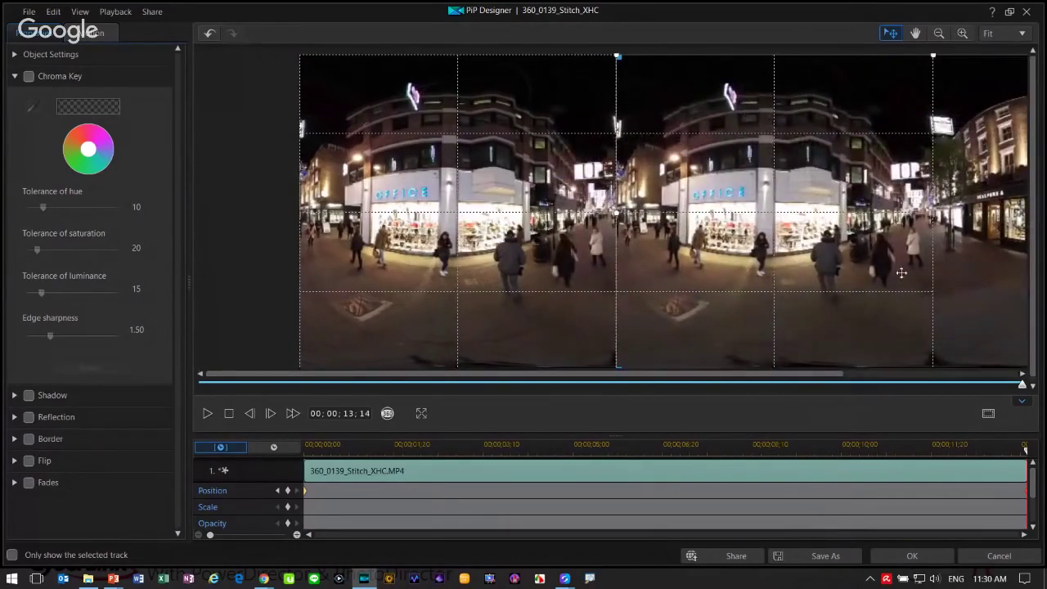
{"action": "left_click", "coordinate": [940, 555]}
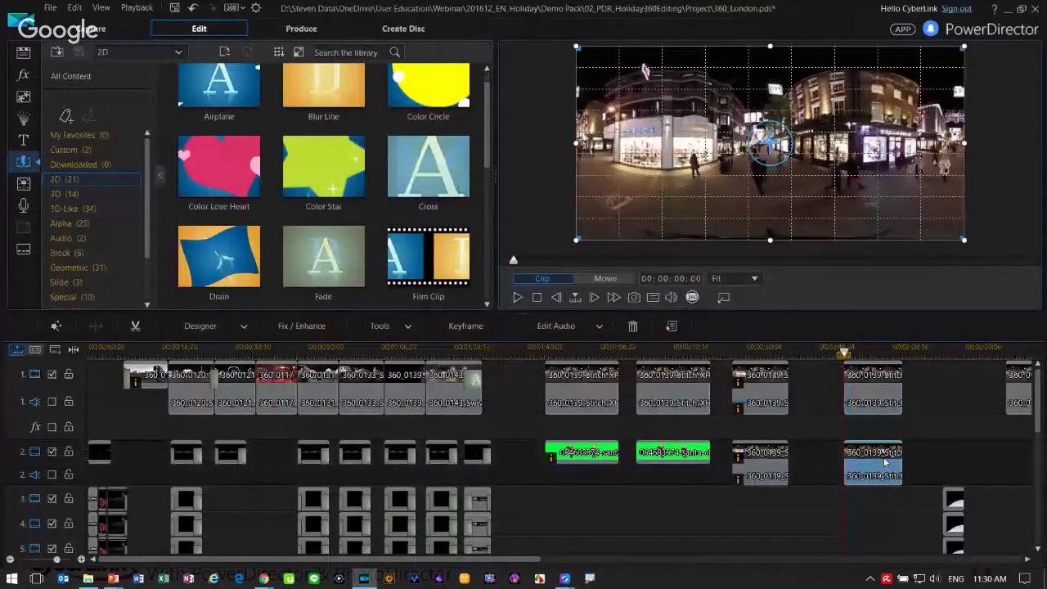
- Animate the stacked track 2 360_0139_Stitch_XHC clip so it slides right into the frame by its end at 00;00;13;14
{"action": "double_click", "coordinate": [884, 463]}
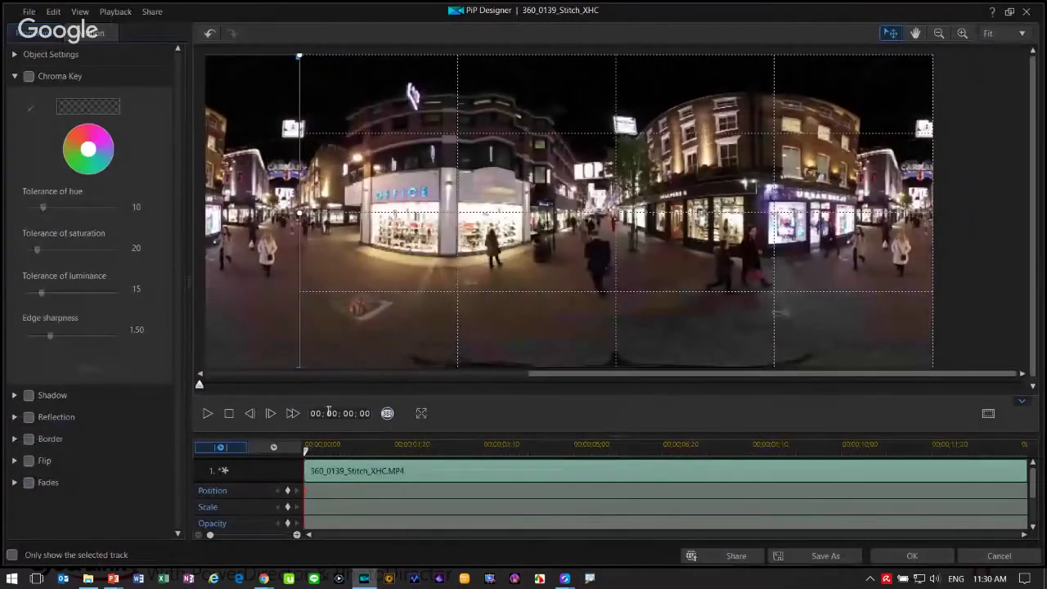
{"action": "left_click_drag", "start_coordinate": [309, 450], "coordinate": [1022, 448]}
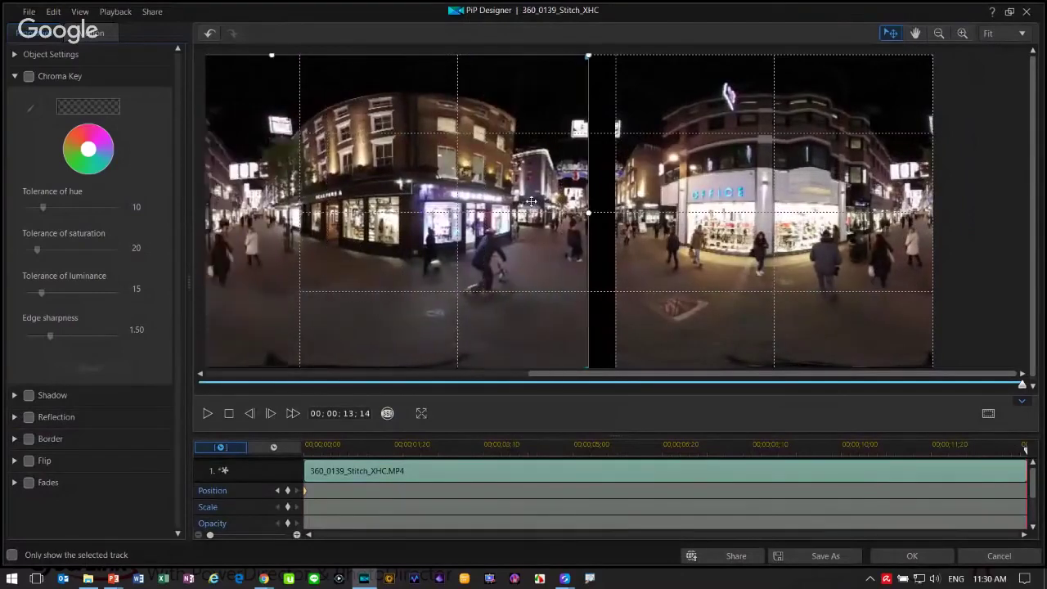
{"action": "left_click", "coordinate": [893, 554]}
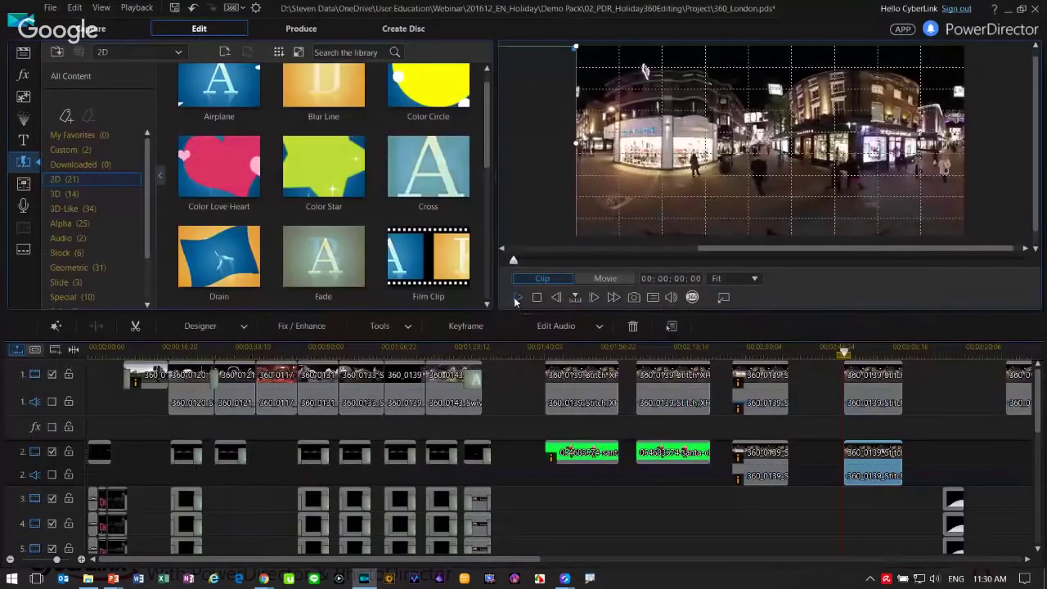
- Play the two animated street clips in the flat preview and in 360° viewer mode, and stop playback
{"action": "left_click", "coordinate": [515, 297]}
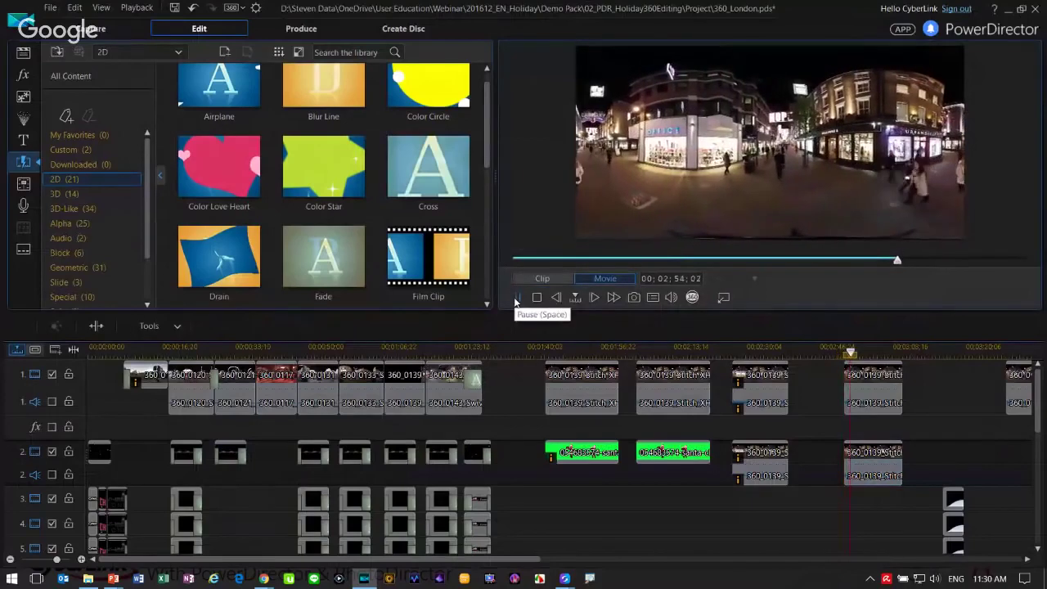
{"action": "left_click", "coordinate": [692, 297]}
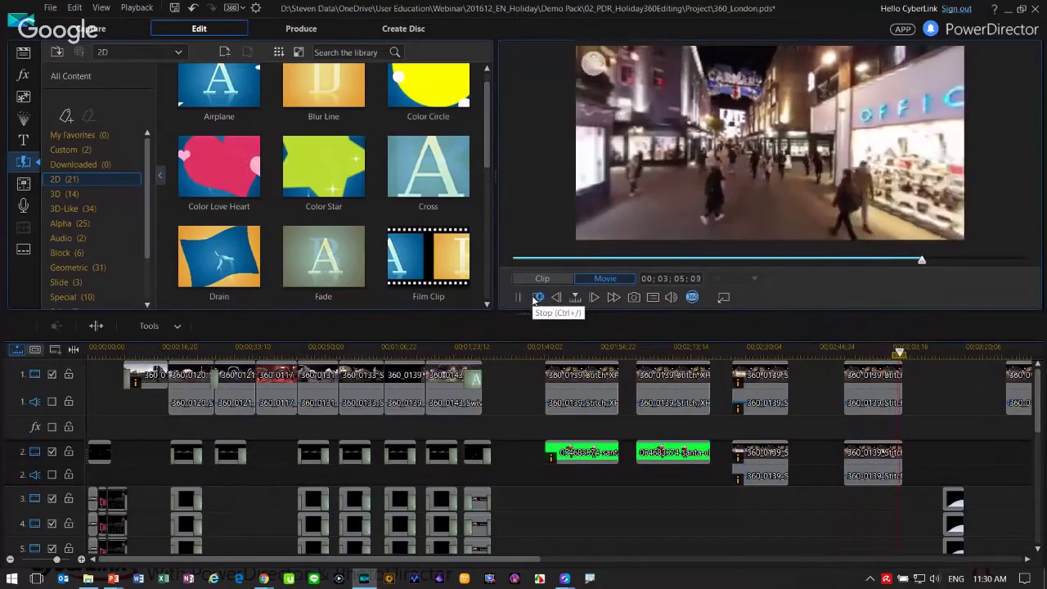
{"action": "left_click", "coordinate": [537, 297]}
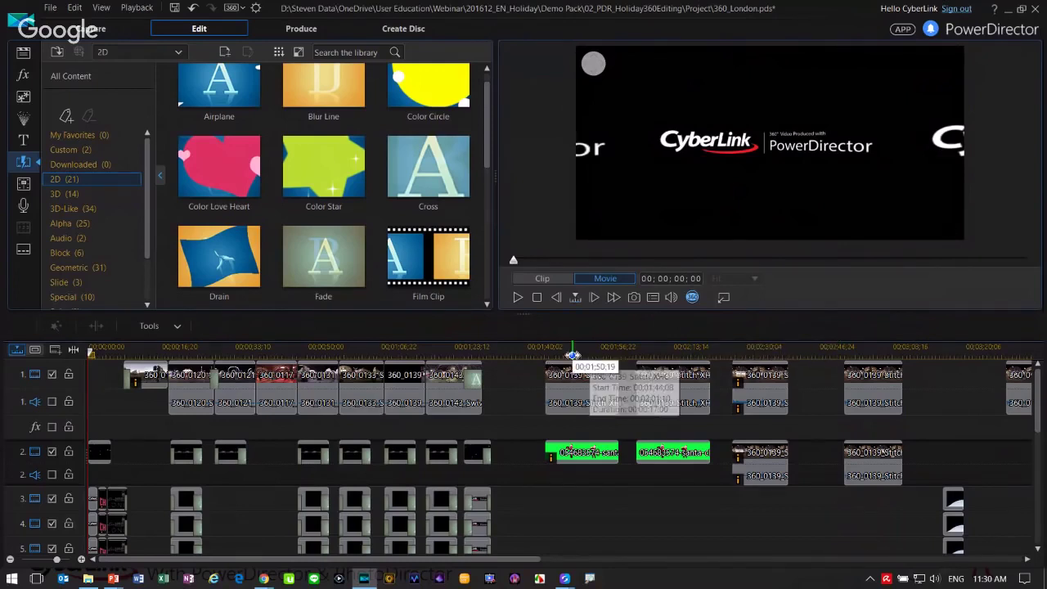
- Preview the first Santa clip from 00;01;49;08 in 360° mode, and toggle video track 2 off and on to compare
{"action": "left_click", "coordinate": [567, 350]}
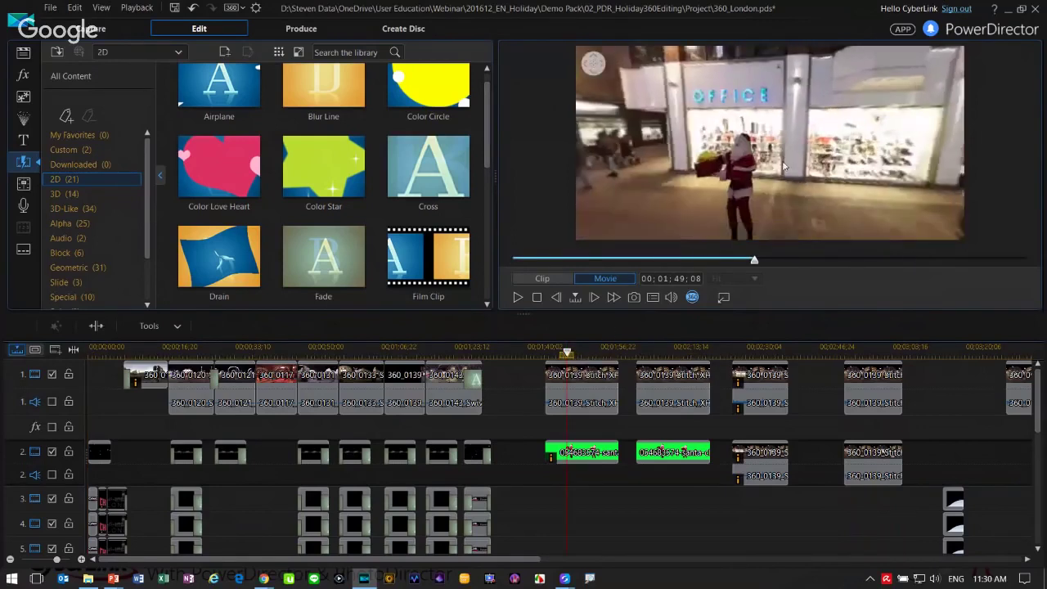
{"action": "left_click", "coordinate": [517, 297]}
{"action": "left_click", "coordinate": [518, 297]}
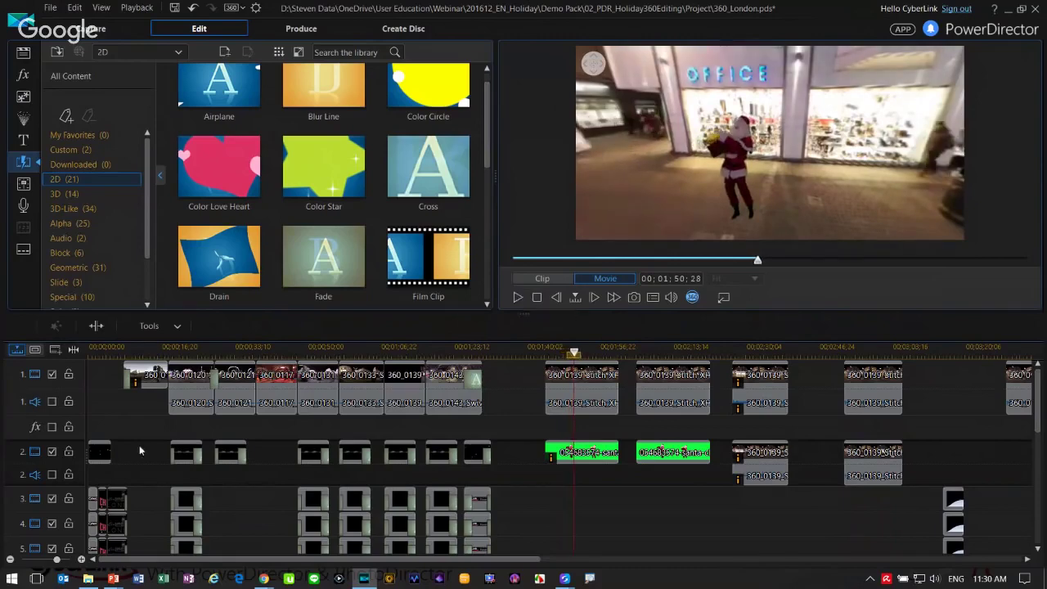
{"action": "left_click", "coordinate": [53, 451]}
{"action": "left_click", "coordinate": [52, 451]}
- Remove the green background of the second Santa clip at 00;02;10;22 by sampling its green as the Chroma Key color
{"action": "left_click", "coordinate": [661, 350]}
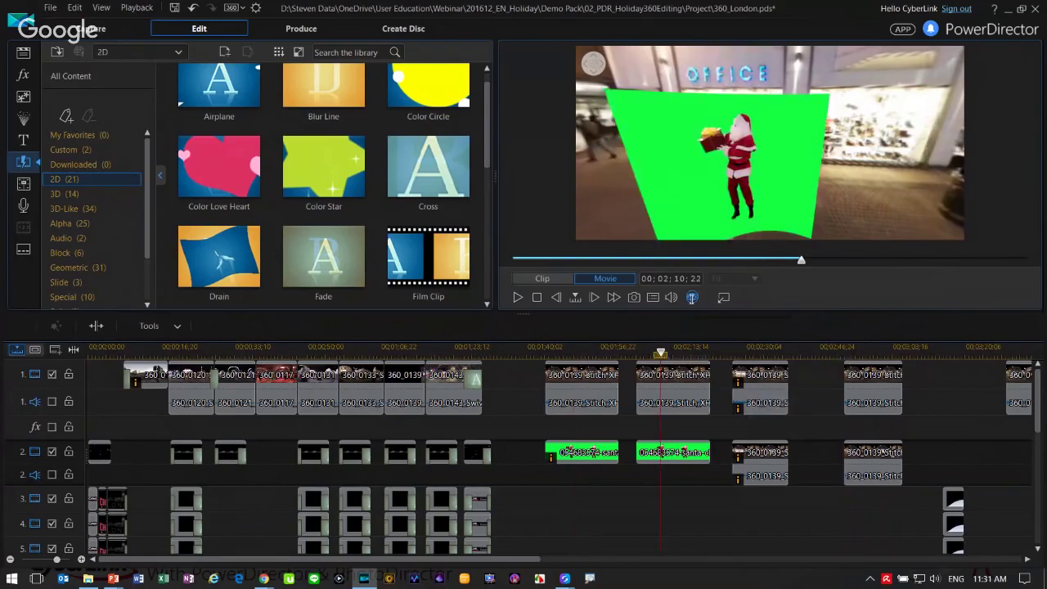
{"action": "left_click", "coordinate": [691, 297]}
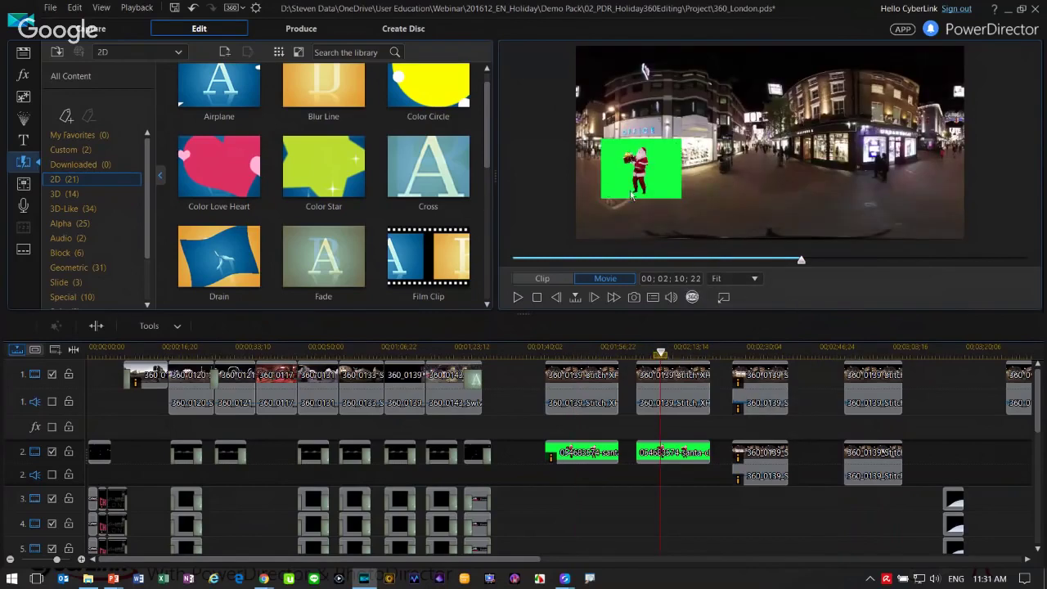
{"action": "left_click", "coordinate": [695, 450]}
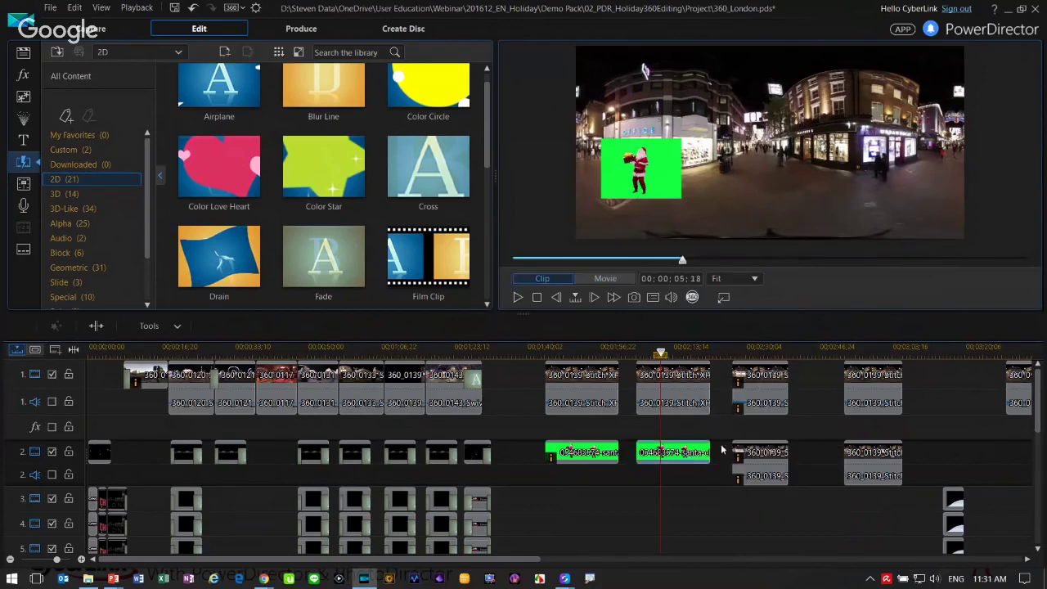
{"action": "double_click", "coordinate": [699, 451]}
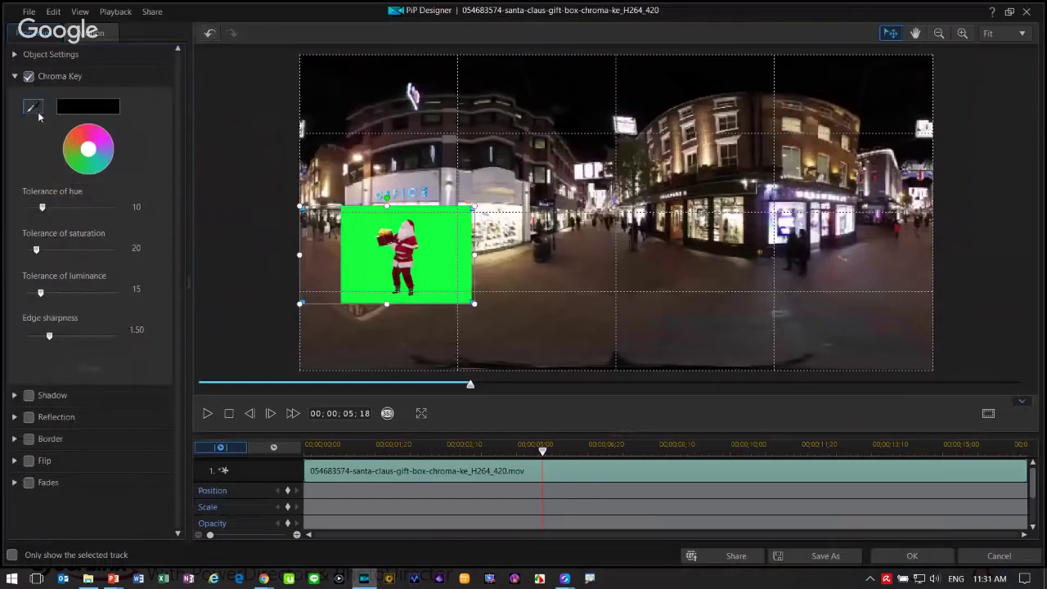
{"action": "left_click", "coordinate": [32, 107]}
{"action": "left_click", "coordinate": [354, 231]}
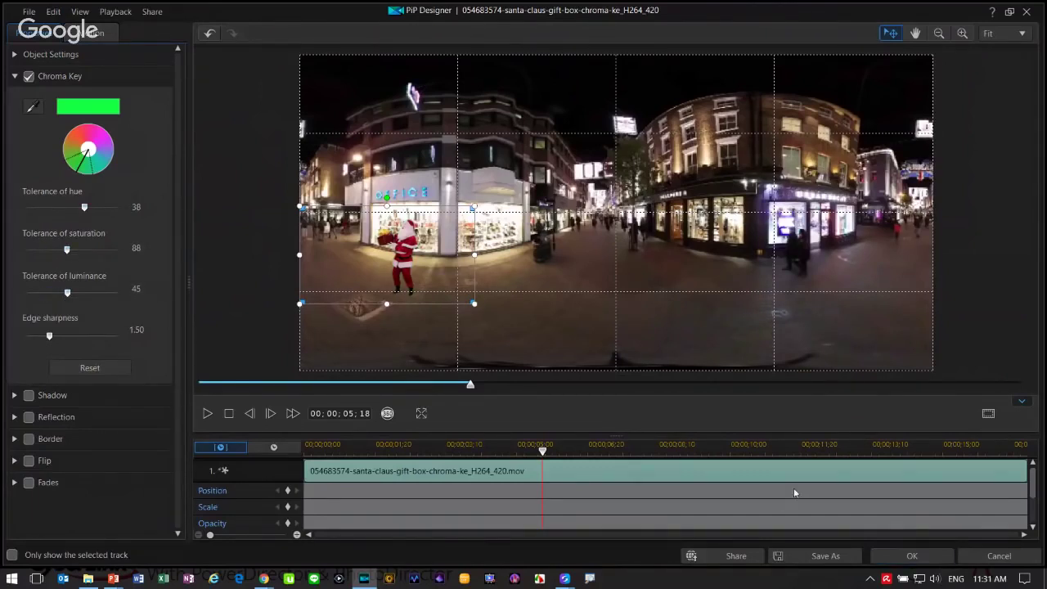
- Look around to the keyed Santa in the designer's 360° viewer mode and apply the chroma key changes
{"action": "left_click", "coordinate": [387, 413]}
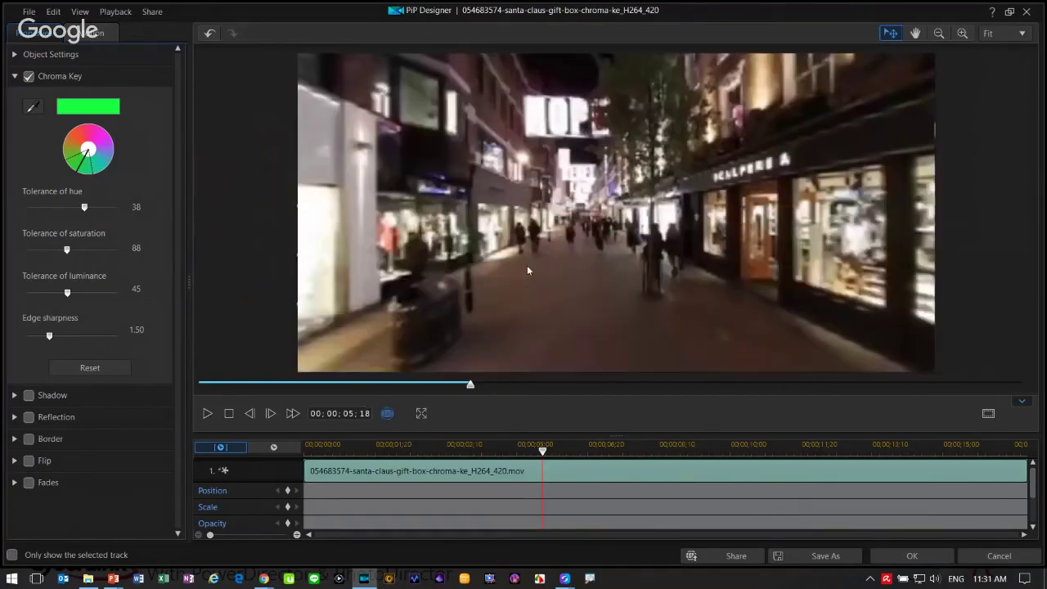
{"action": "left_click_drag", "start_coordinate": [528, 270], "coordinate": [741, 219]}
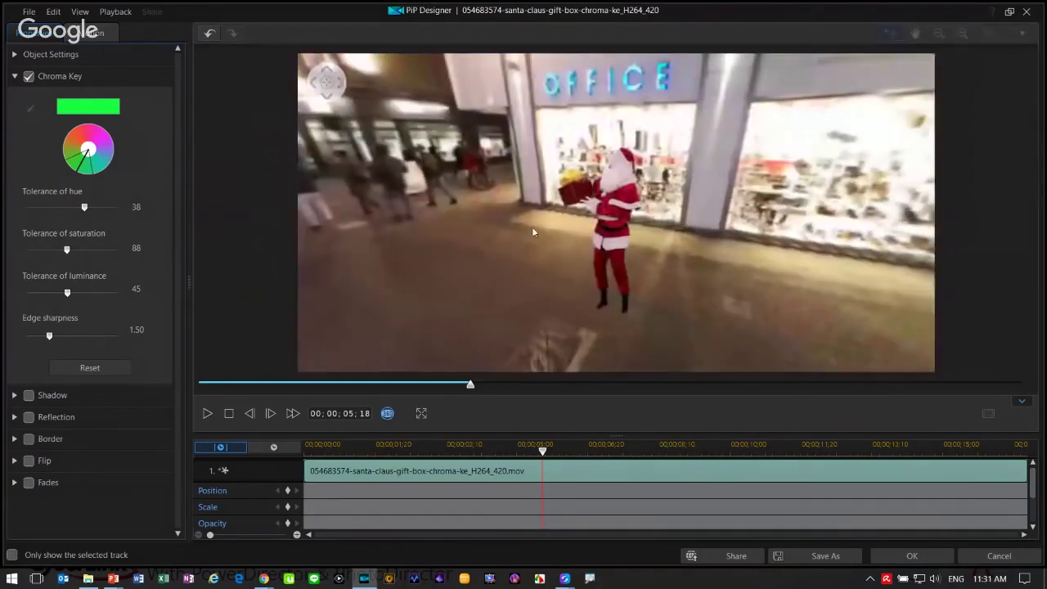
{"action": "left_click", "coordinate": [914, 557]}
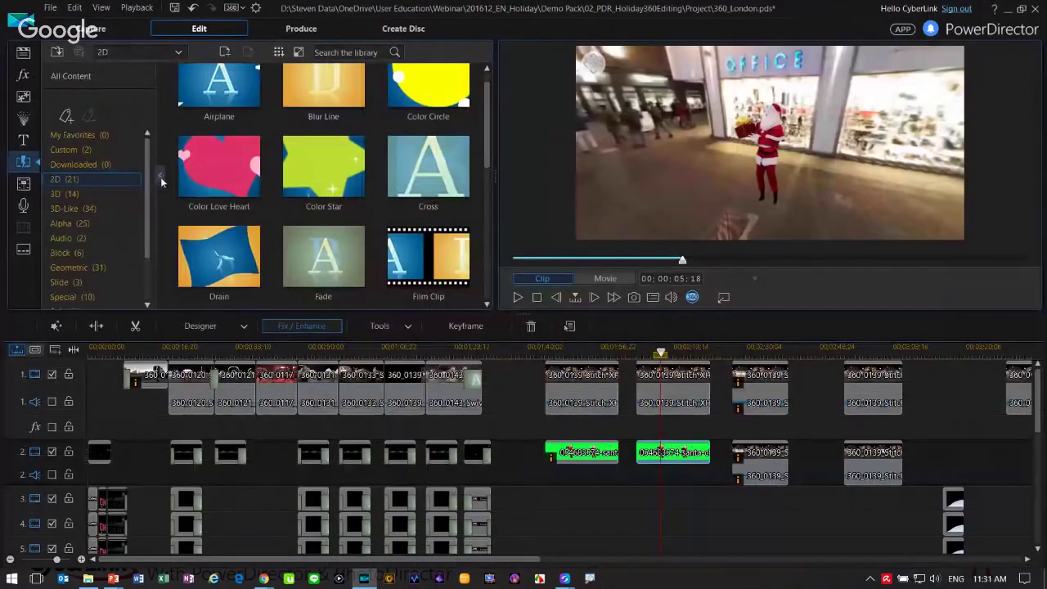
- Enable Color Adjustment on the second Santa clip with exposure 64 and brightness -15
{"action": "left_click", "coordinate": [301, 325]}
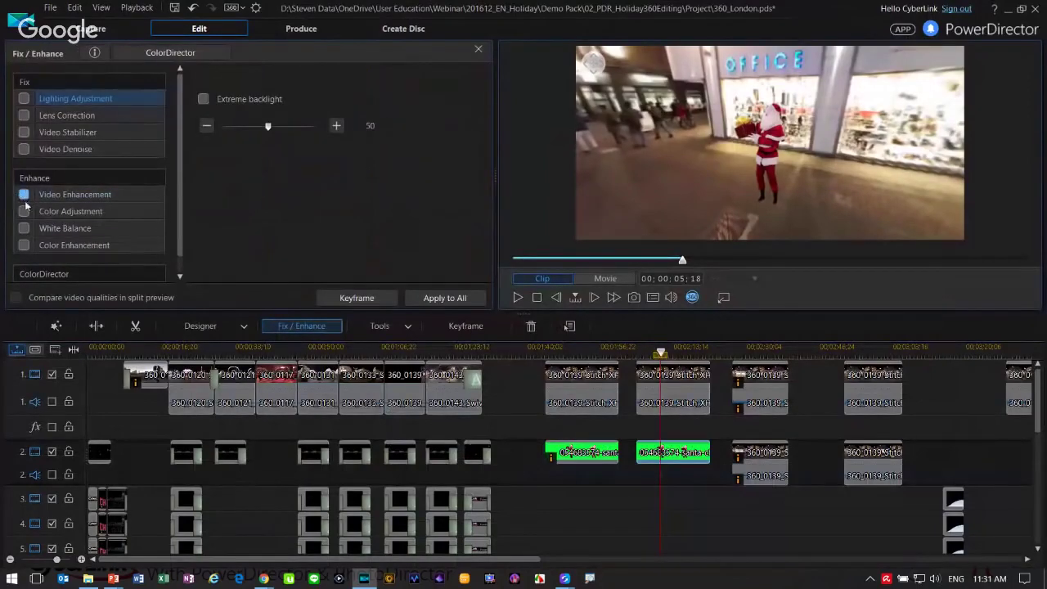
{"action": "left_click", "coordinate": [26, 212]}
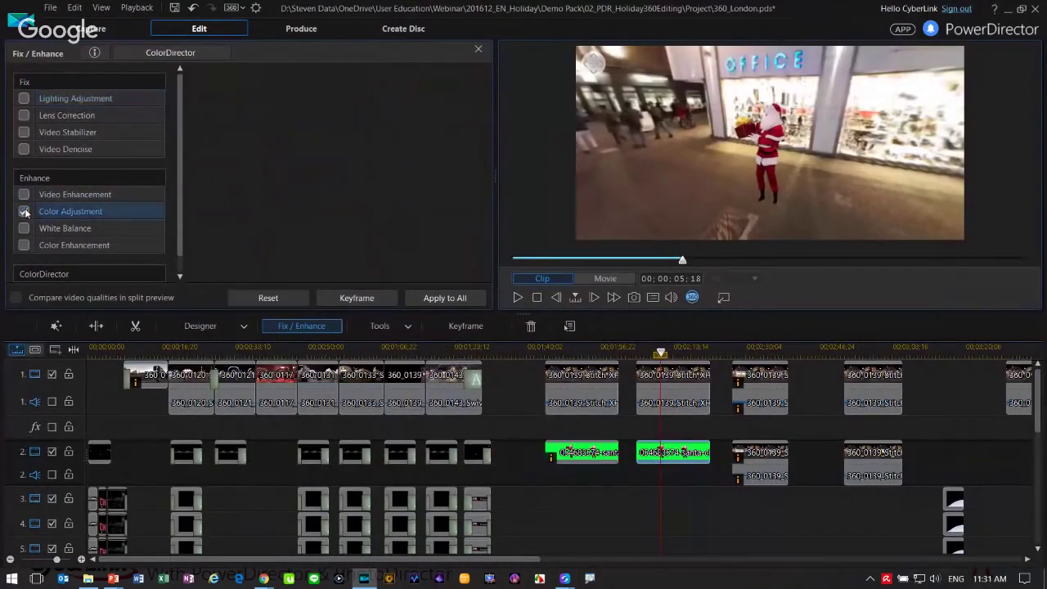
{"action": "left_click_drag", "start_coordinate": [343, 74], "coordinate": [336, 95]}
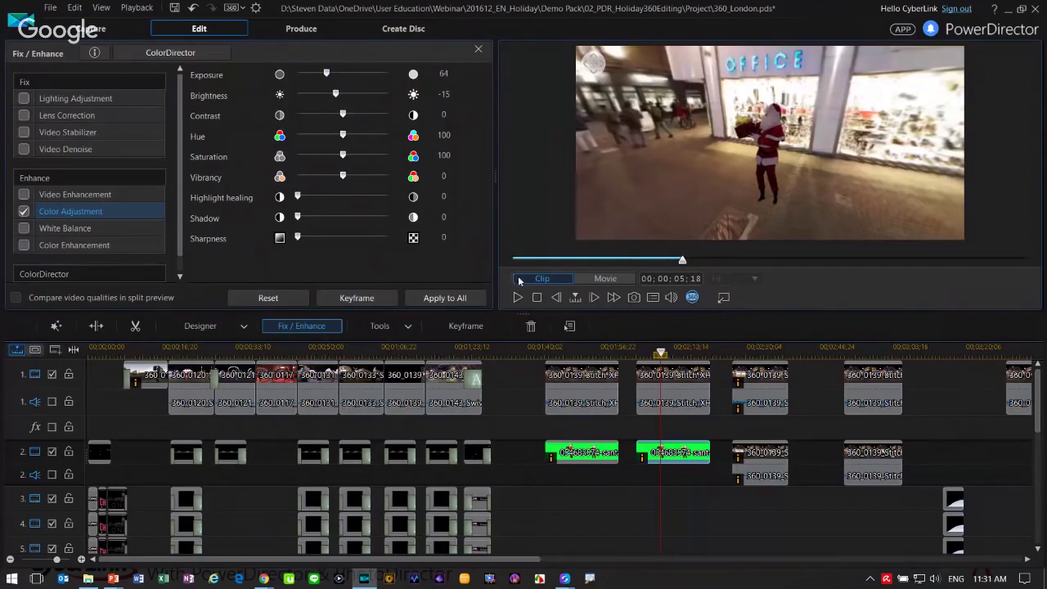
- Play the darkened Santa clip over the street footage, pause it at 00;00;12;01, and return to the presentation
{"action": "left_click", "coordinate": [517, 299]}
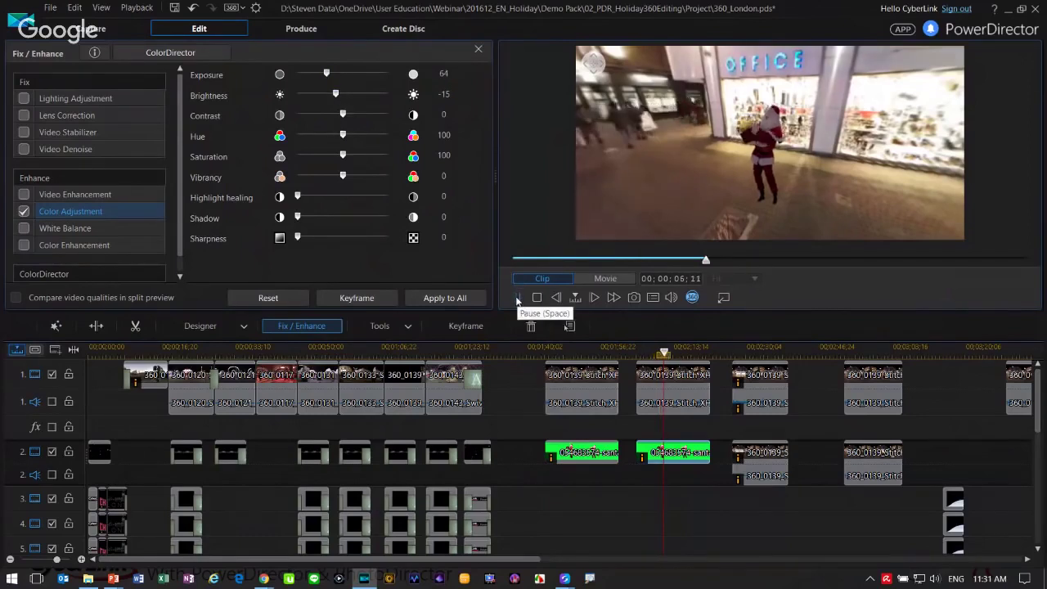
{"action": "left_click", "coordinate": [516, 298]}
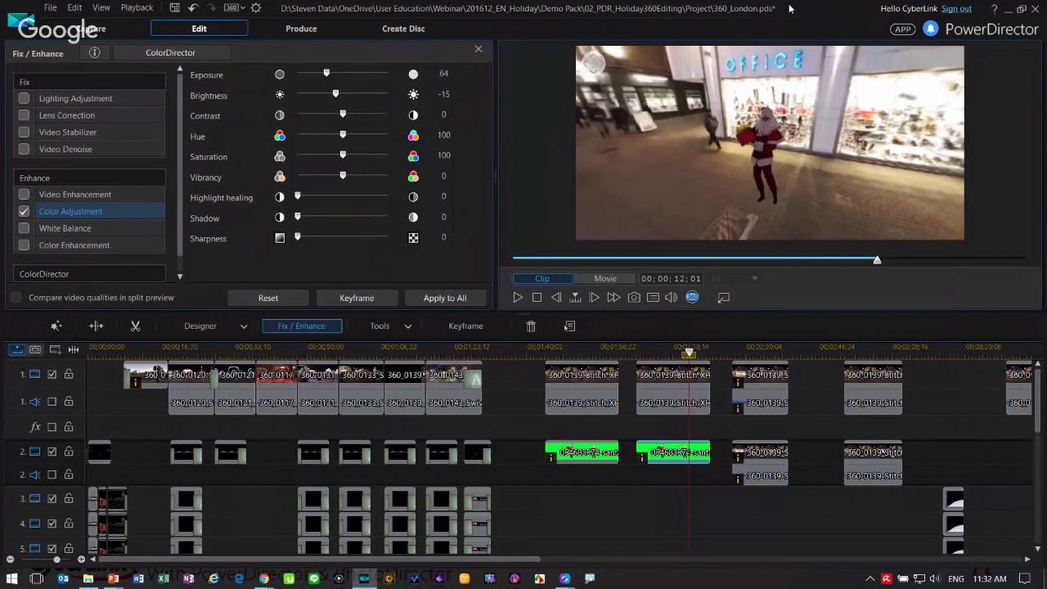
{"action": "left_click", "coordinate": [1035, 10]}
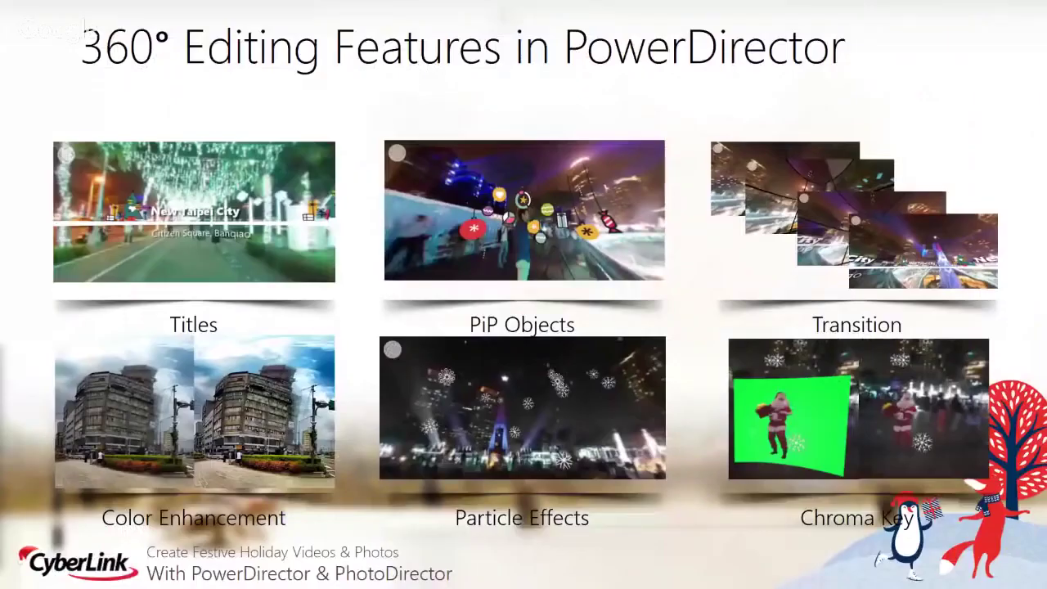
{"action": "left_click", "coordinate": [437, 327]}
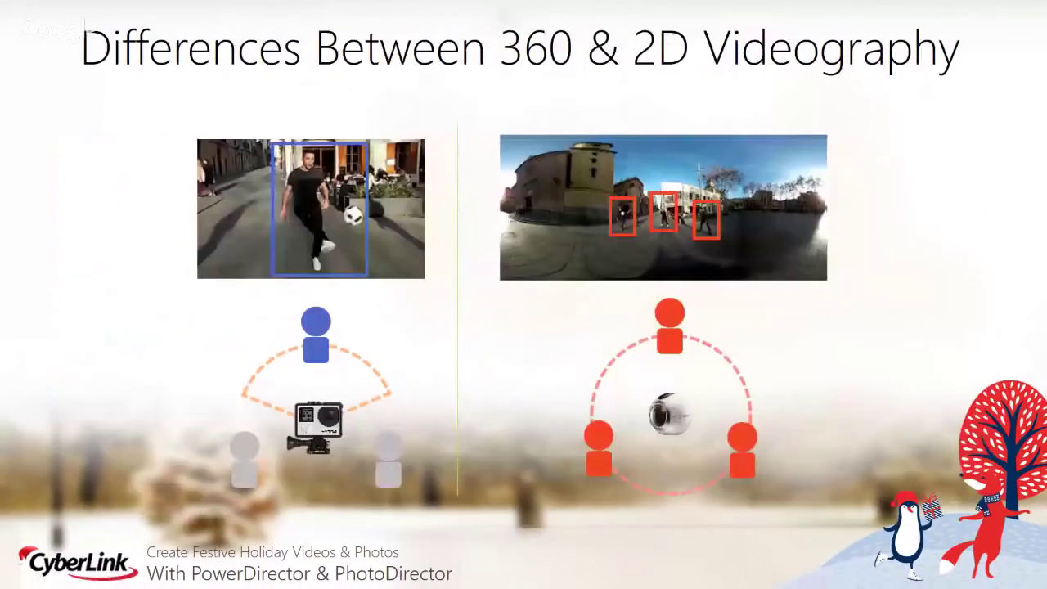
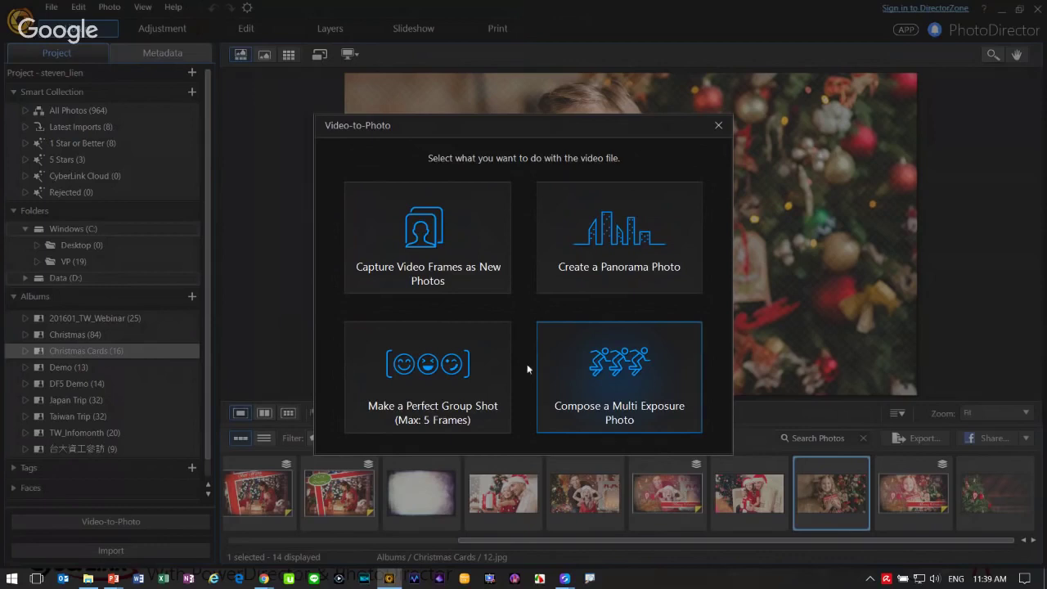
- In PhotoDirector, choose to make a perfect group shot from the video and play the group footage
{"action": "left_click", "coordinate": [477, 381]}
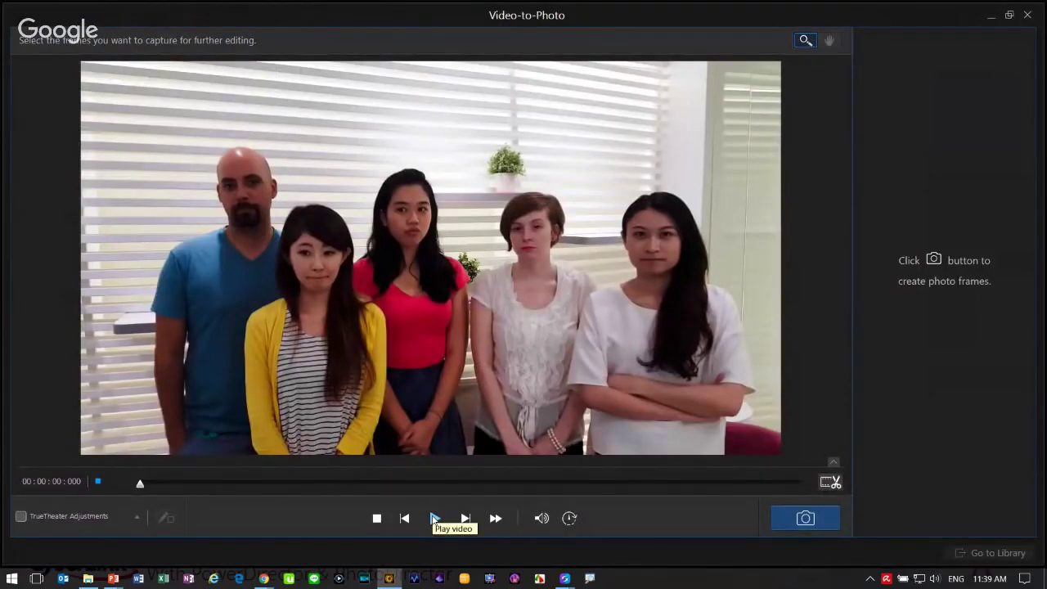
{"action": "left_click", "coordinate": [434, 518]}
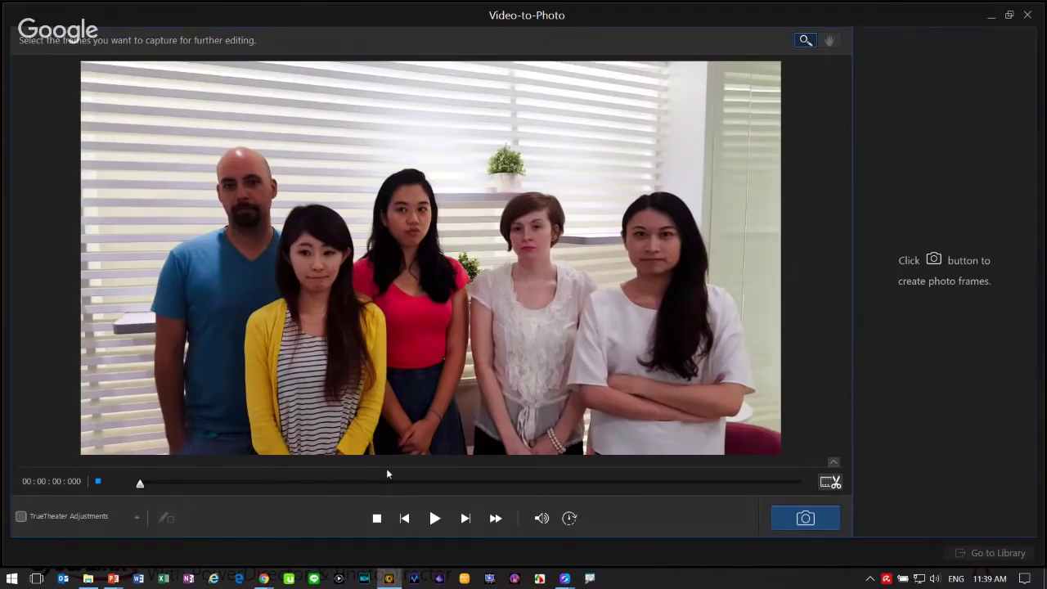
- Enable TrueTheater Adjustments and capture the video frames at 00:00:00:009 and 00:00:00:028 as photos
{"action": "left_click", "coordinate": [21, 517]}
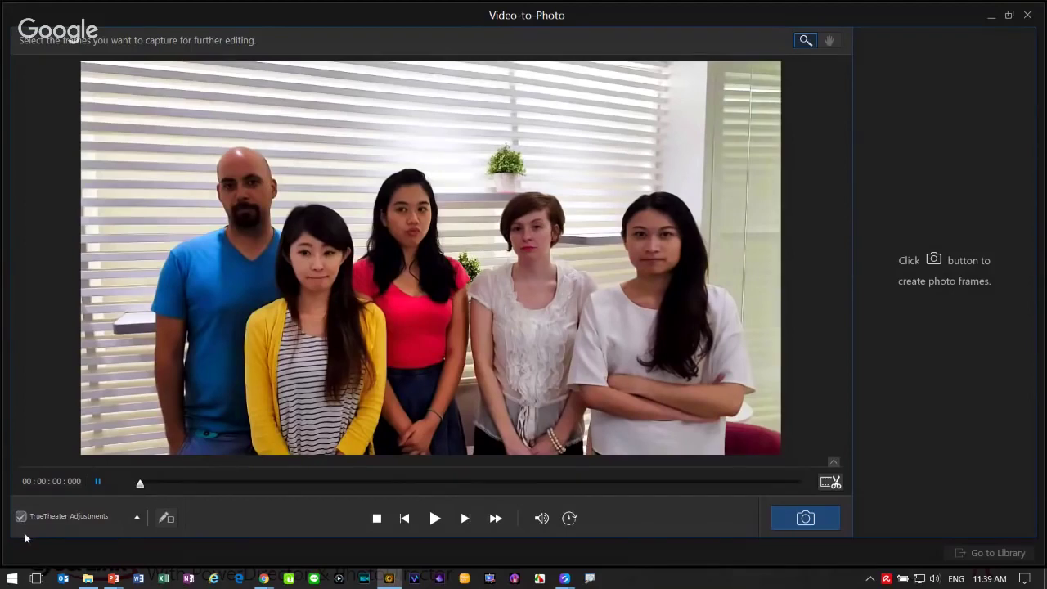
{"action": "left_click", "coordinate": [201, 485]}
{"action": "left_click_drag", "start_coordinate": [201, 485], "coordinate": [213, 486]}
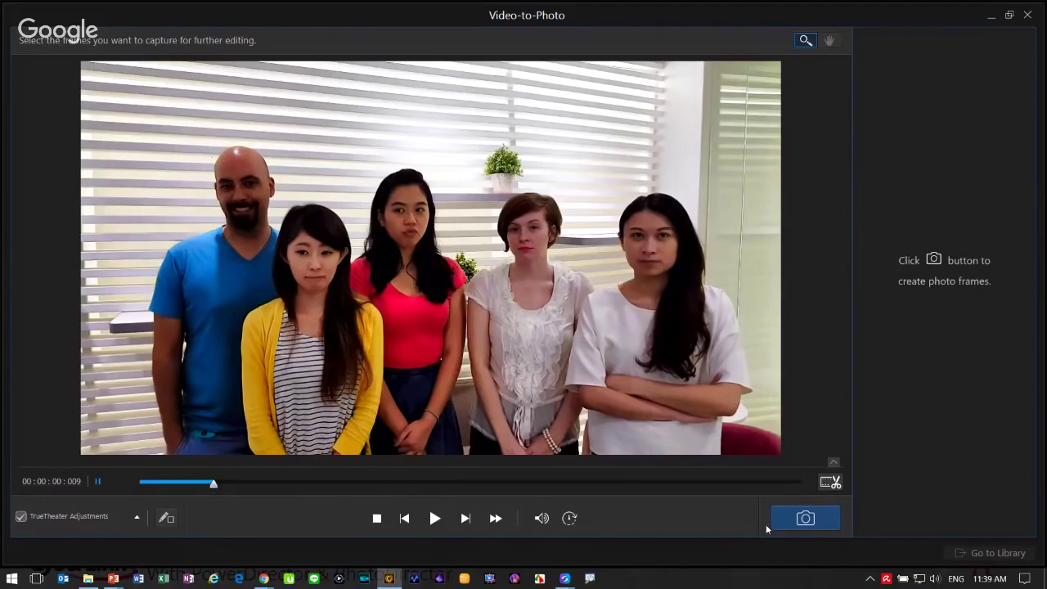
{"action": "left_click", "coordinate": [786, 527]}
{"action": "left_click_drag", "start_coordinate": [301, 486], "coordinate": [350, 485]}
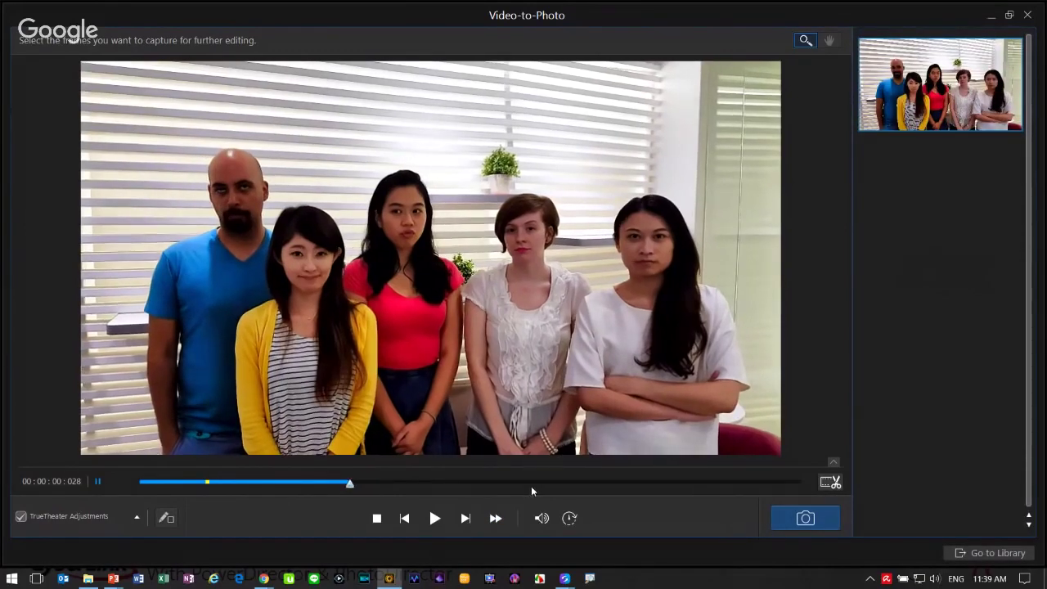
{"action": "left_click", "coordinate": [809, 517]}
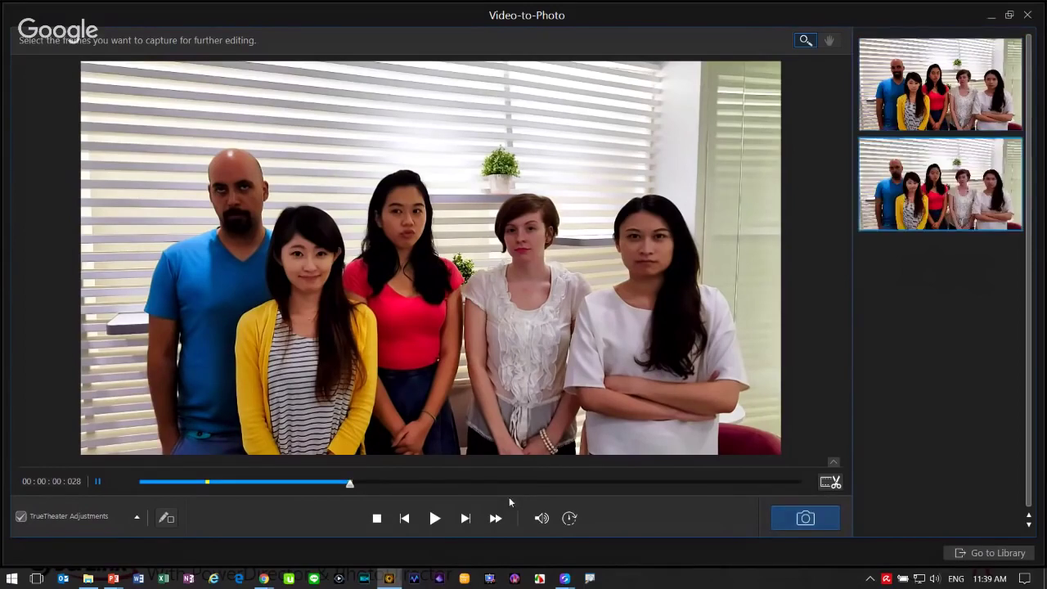
- Capture three more photos from the group video at 00:00:01:014, 00:00:02:001 and 00:00:02:019
{"action": "left_click", "coordinate": [472, 486]}
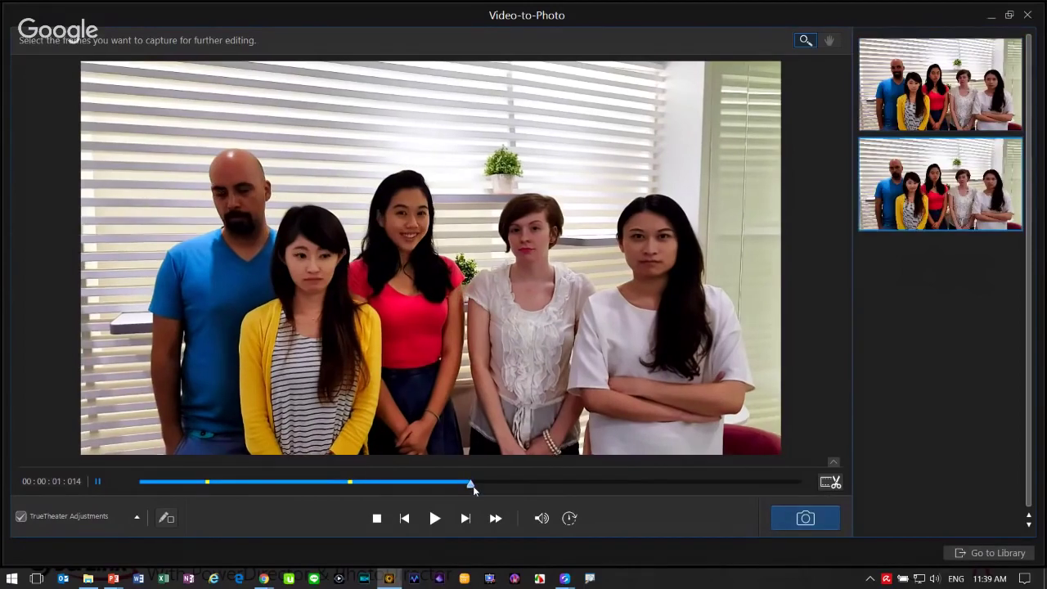
{"action": "left_click", "coordinate": [795, 521]}
{"action": "left_click", "coordinate": [607, 486]}
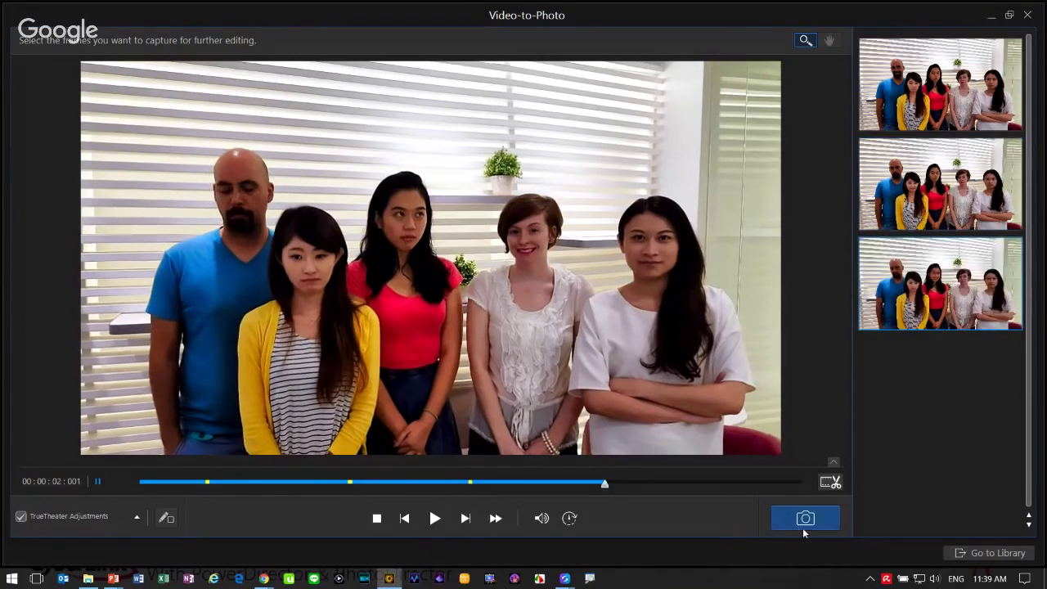
{"action": "left_click", "coordinate": [802, 527]}
{"action": "left_click", "coordinate": [736, 486]}
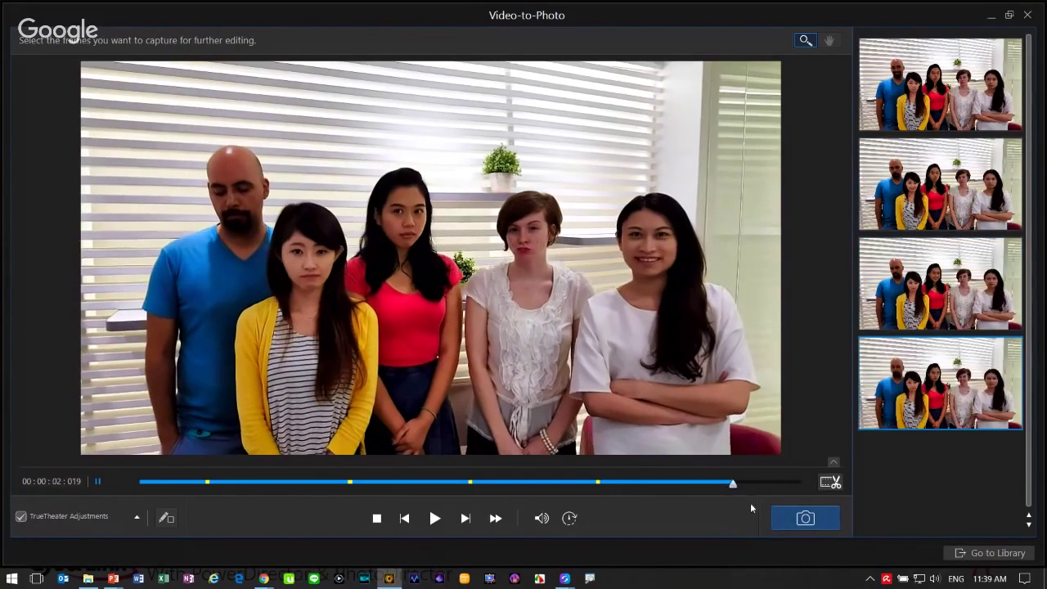
{"action": "left_click", "coordinate": [799, 527]}
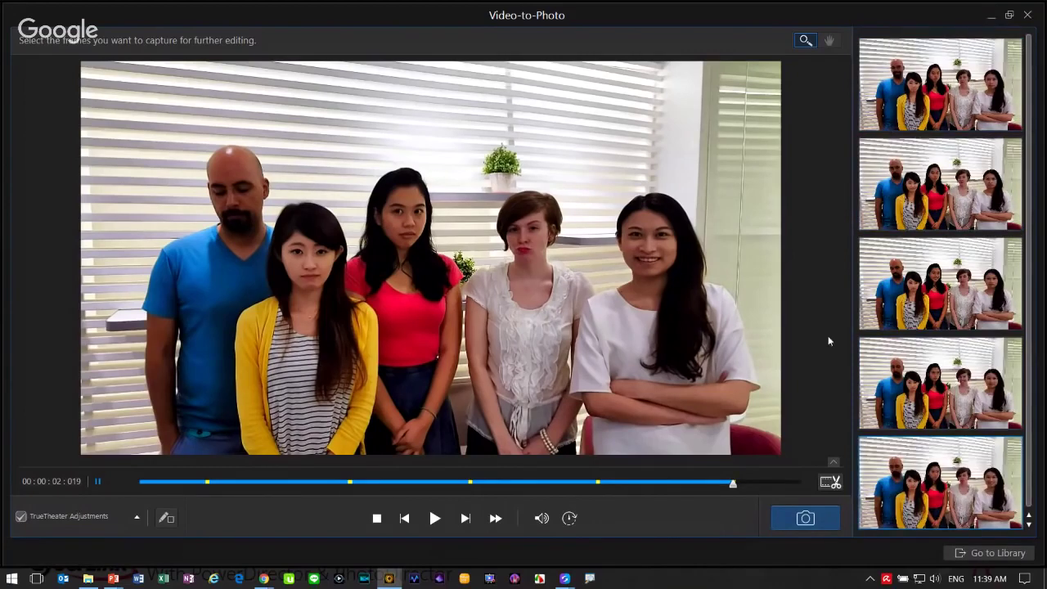
- Bring the five captured frames into Face Swap and merge them, keeping the first photo as the main photo
{"action": "left_click", "coordinate": [958, 556]}
{"action": "left_click", "coordinate": [608, 354]}
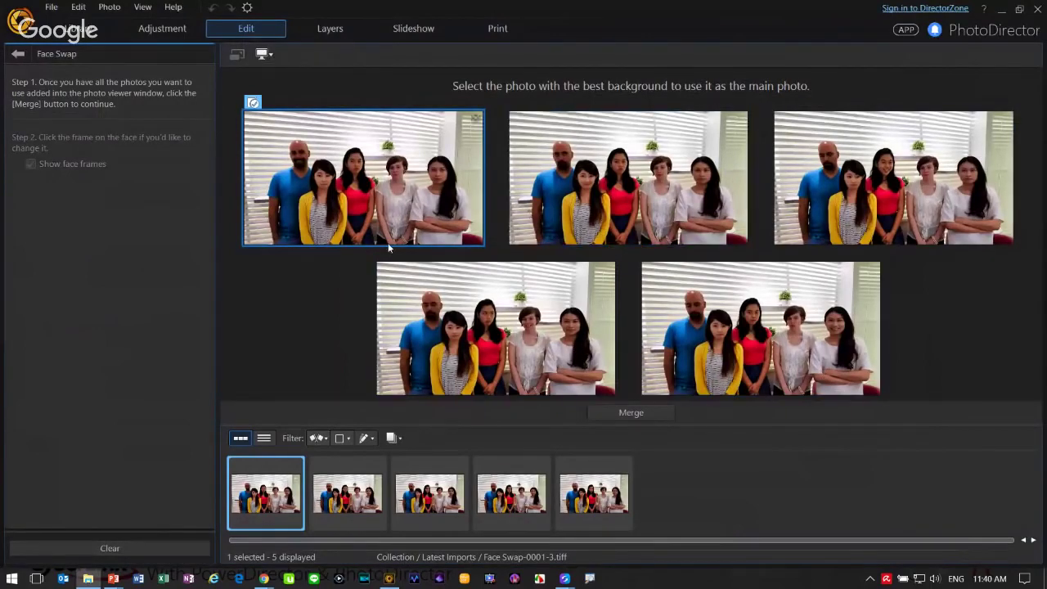
{"action": "left_click", "coordinate": [609, 413]}
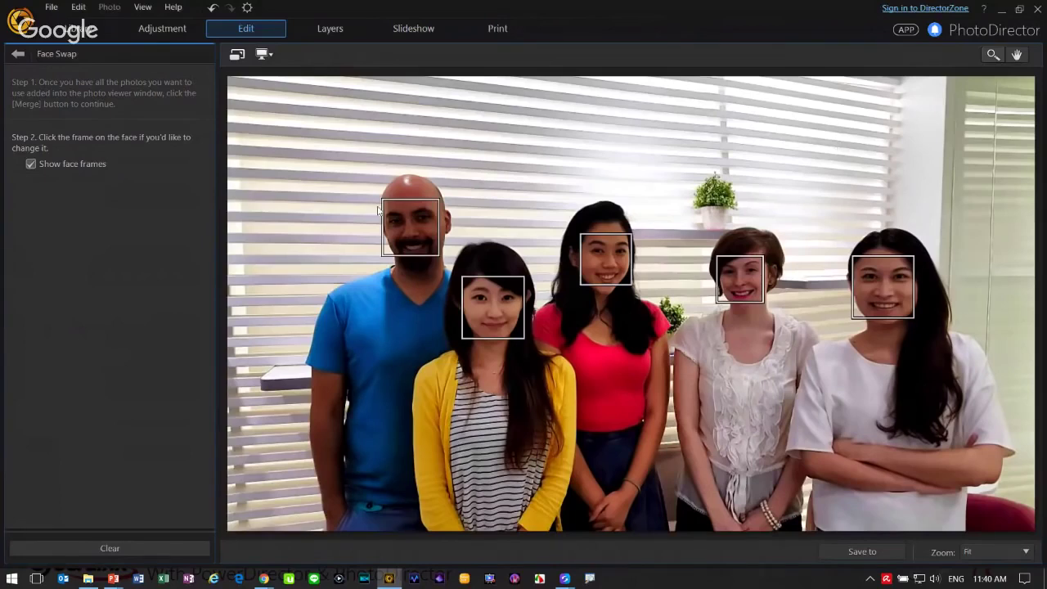
- Try the second, unsmiling face on the man in blue, and switch back to his first, smiling face
{"action": "left_click", "coordinate": [431, 222]}
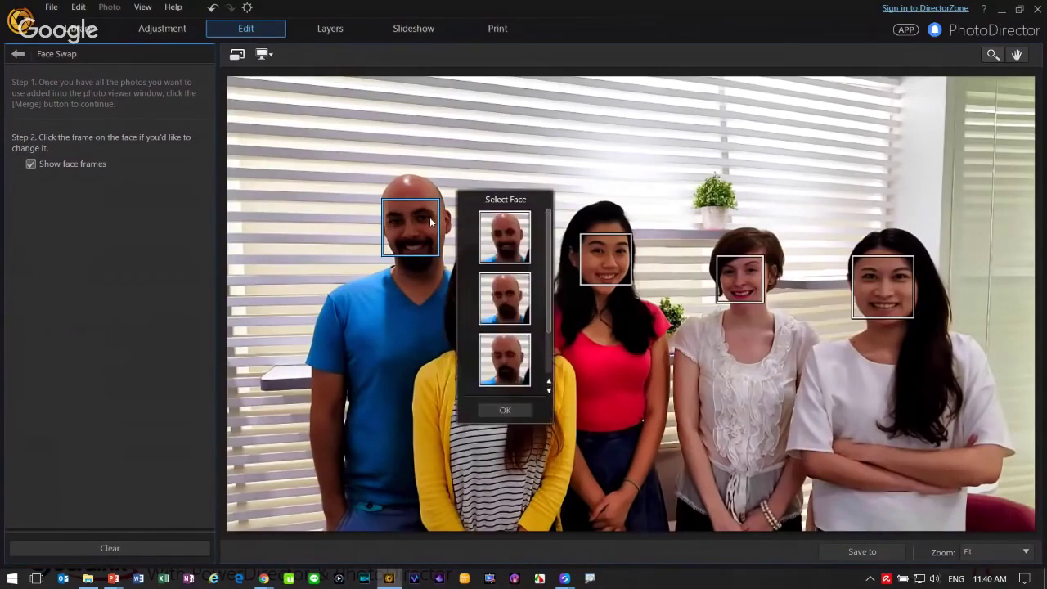
{"action": "left_click", "coordinate": [506, 416]}
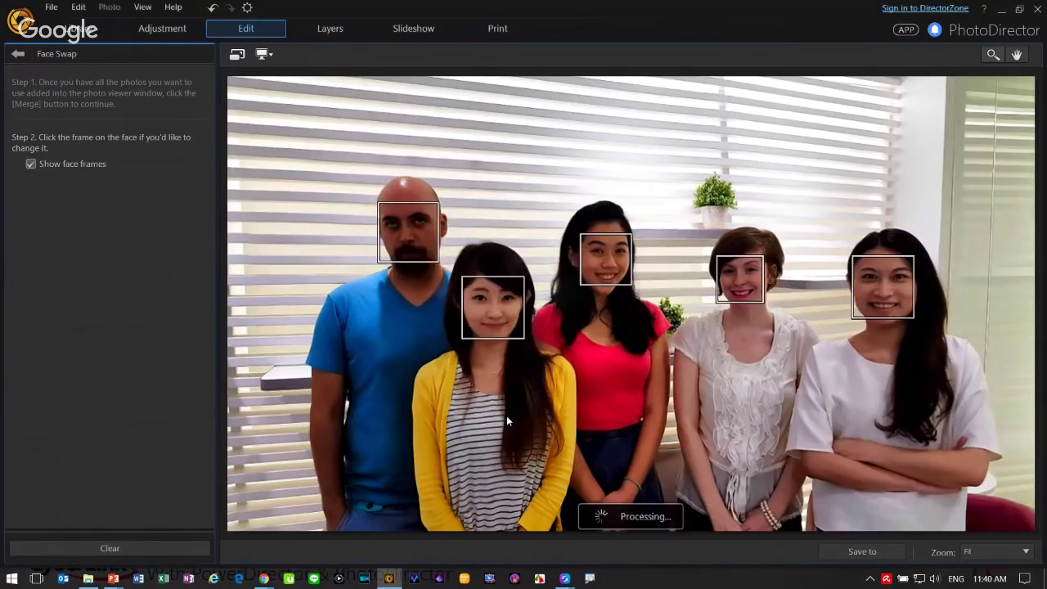
{"action": "left_click", "coordinate": [426, 253]}
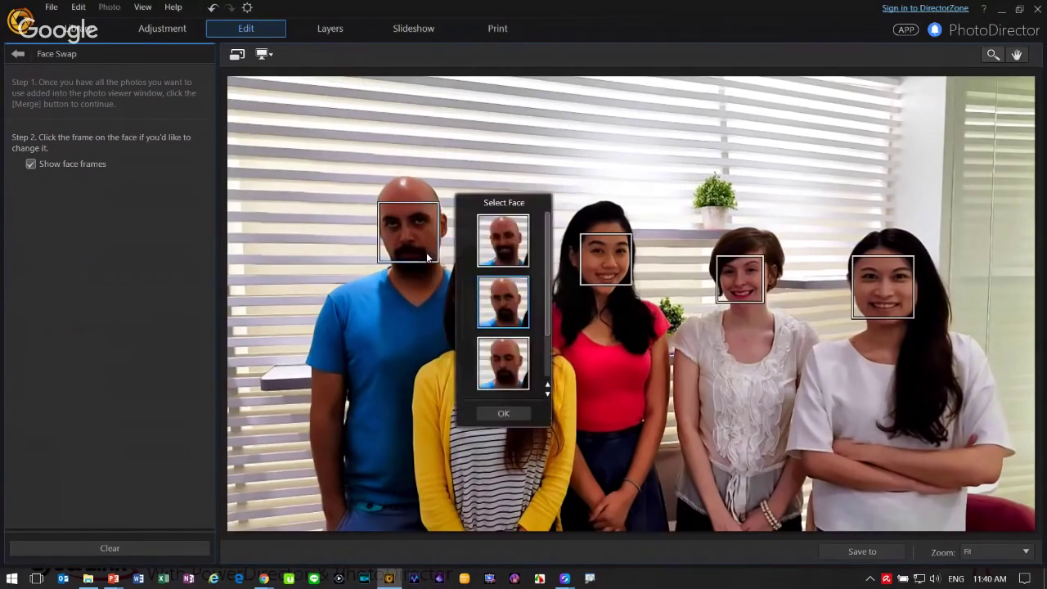
{"action": "left_click", "coordinate": [504, 415]}
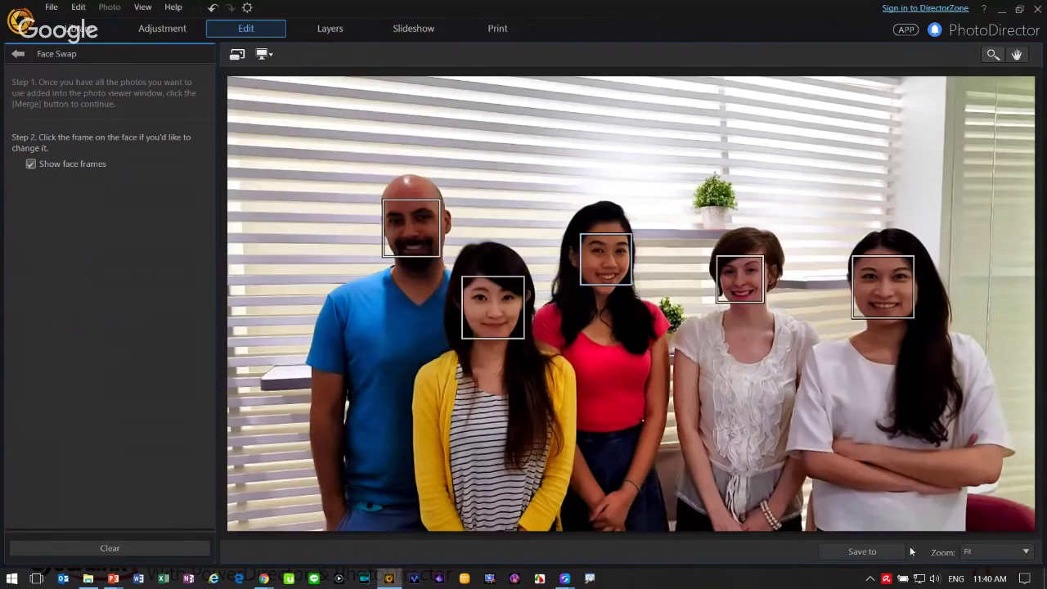
- Save the face-swapped group shot and open the resulting photo, Face Swap-0001-3-1.png, for layer editing
{"action": "left_click", "coordinate": [861, 551]}
{"action": "left_click", "coordinate": [423, 304]}
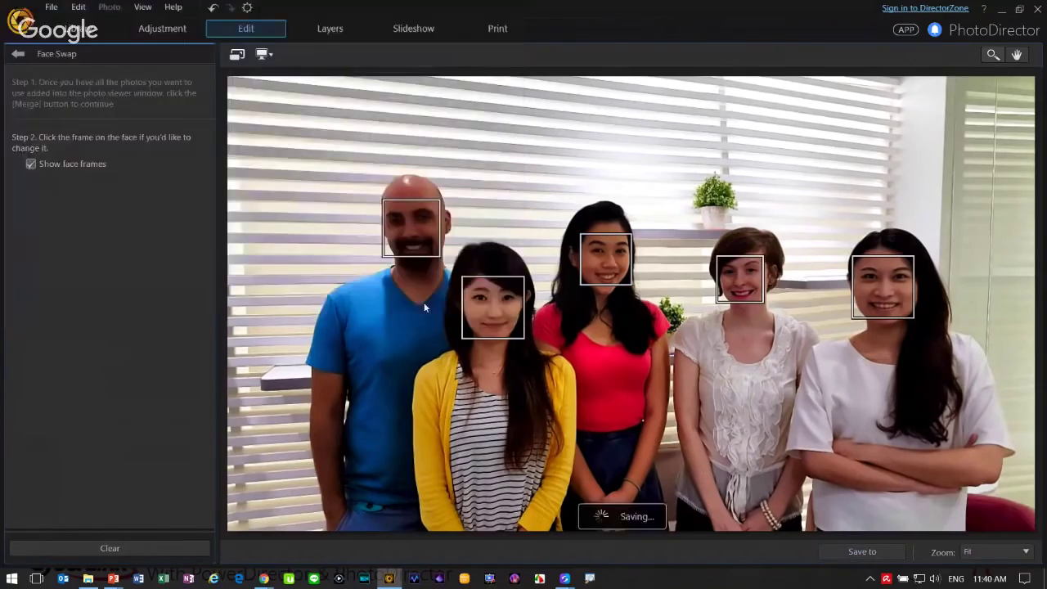
{"action": "left_click", "coordinate": [319, 31]}
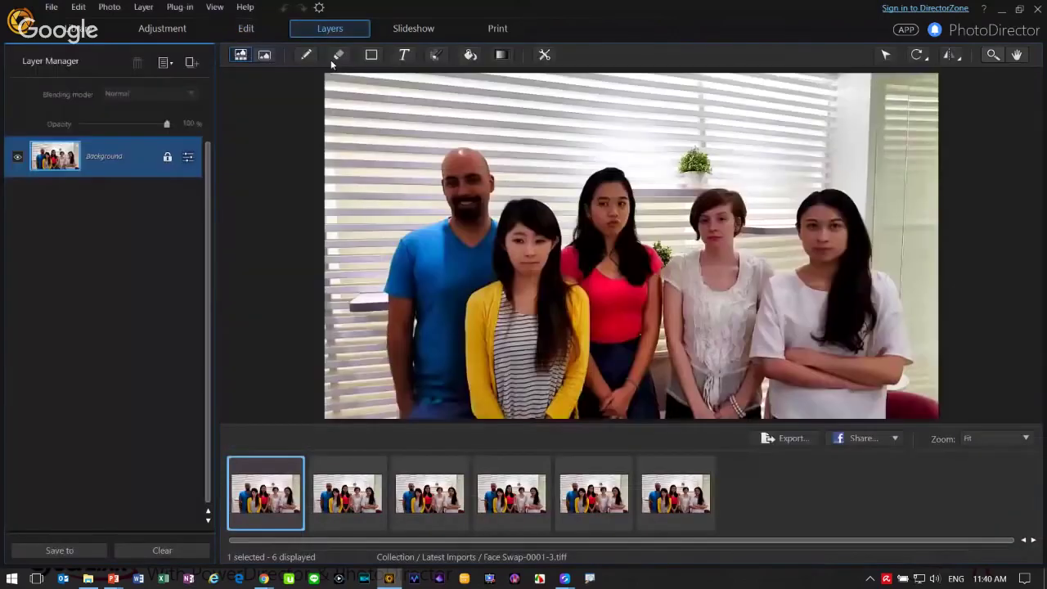
{"action": "left_click", "coordinate": [675, 493]}
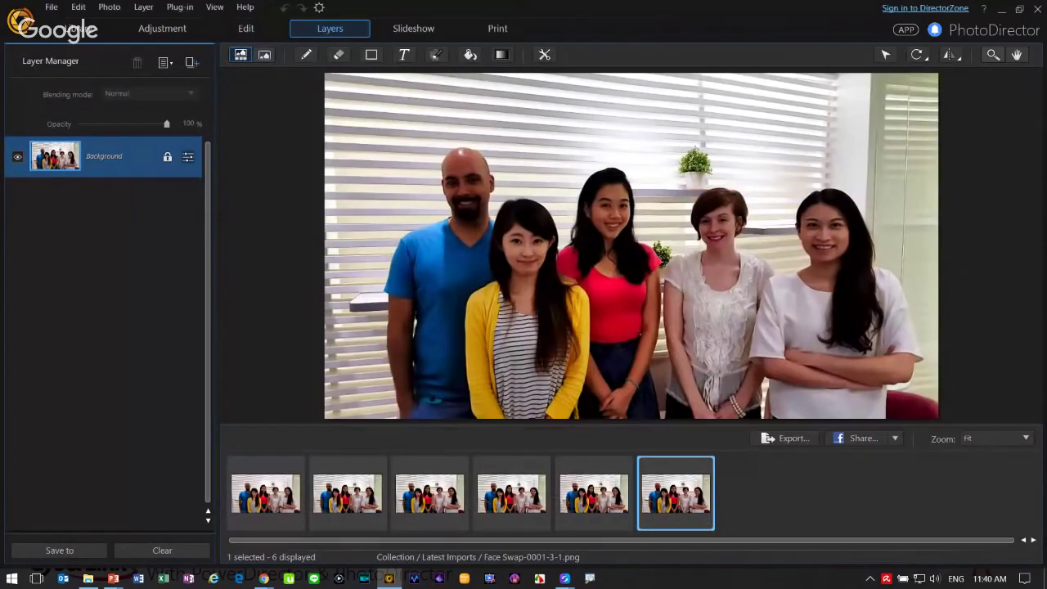
- Add Hat 1 png from the 04_PHD_HolidayGroupShot folder as a layer, shrink it and place it on the long-haired woman in white
{"action": "left_click", "coordinate": [88, 578]}
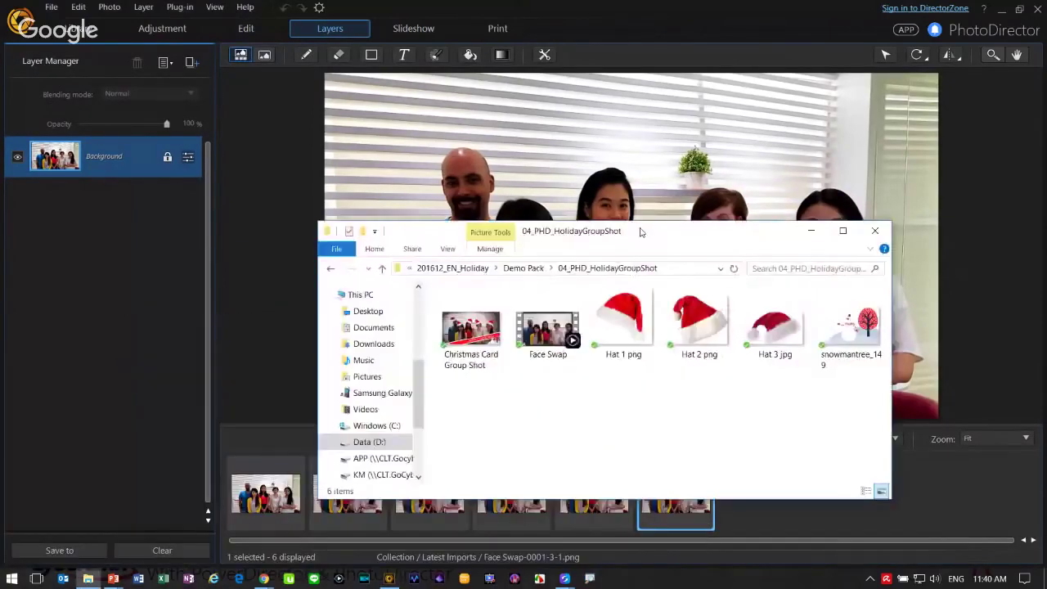
{"action": "left_click_drag", "start_coordinate": [642, 233], "coordinate": [665, 300]}
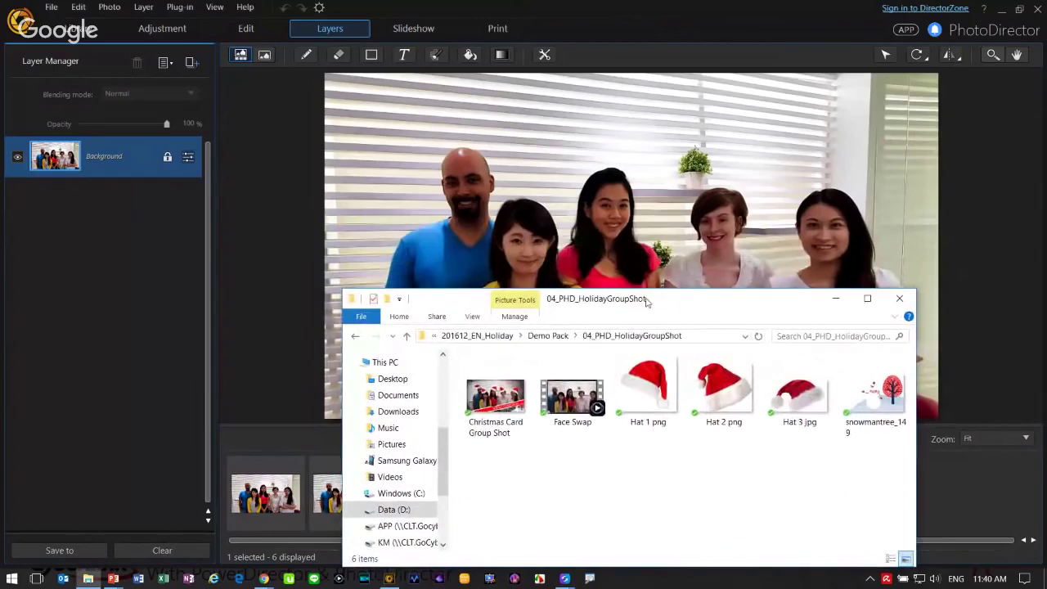
{"action": "left_click_drag", "start_coordinate": [652, 378], "coordinate": [618, 184]}
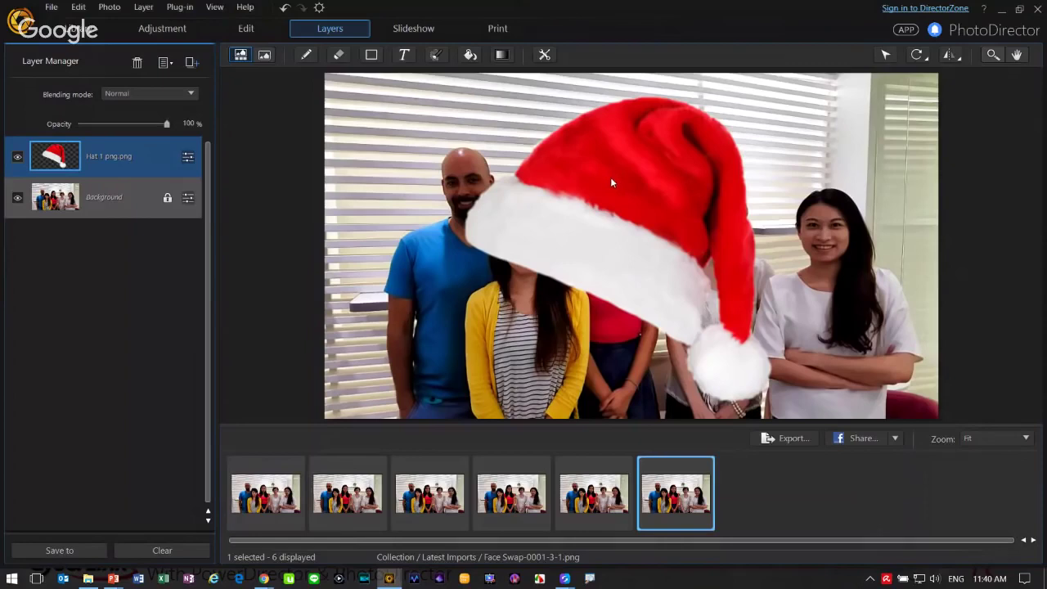
{"action": "left_click", "coordinate": [885, 54]}
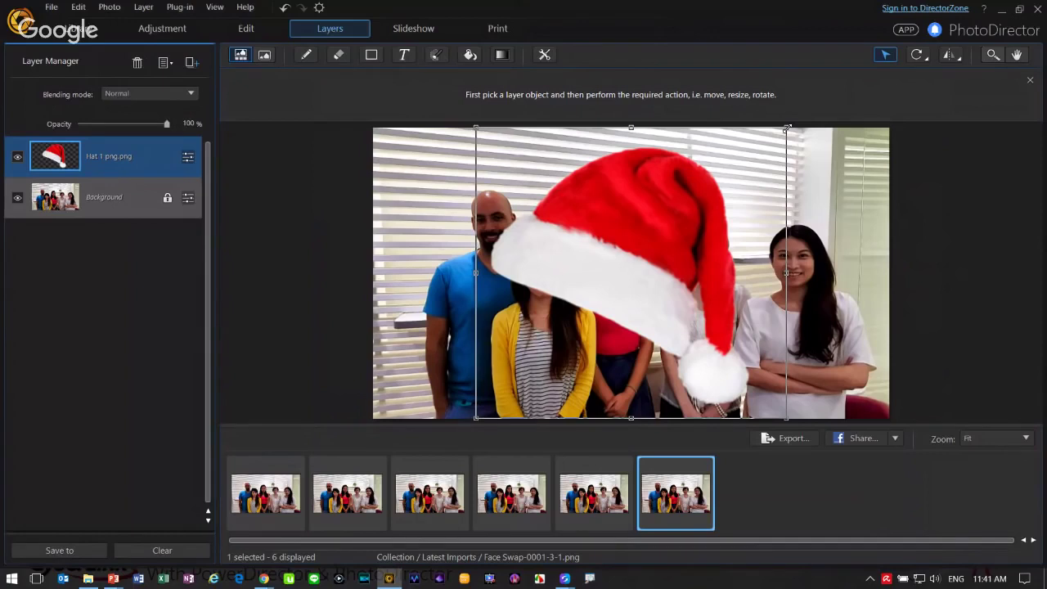
{"action": "left_click_drag", "start_coordinate": [787, 128], "coordinate": [491, 405]}
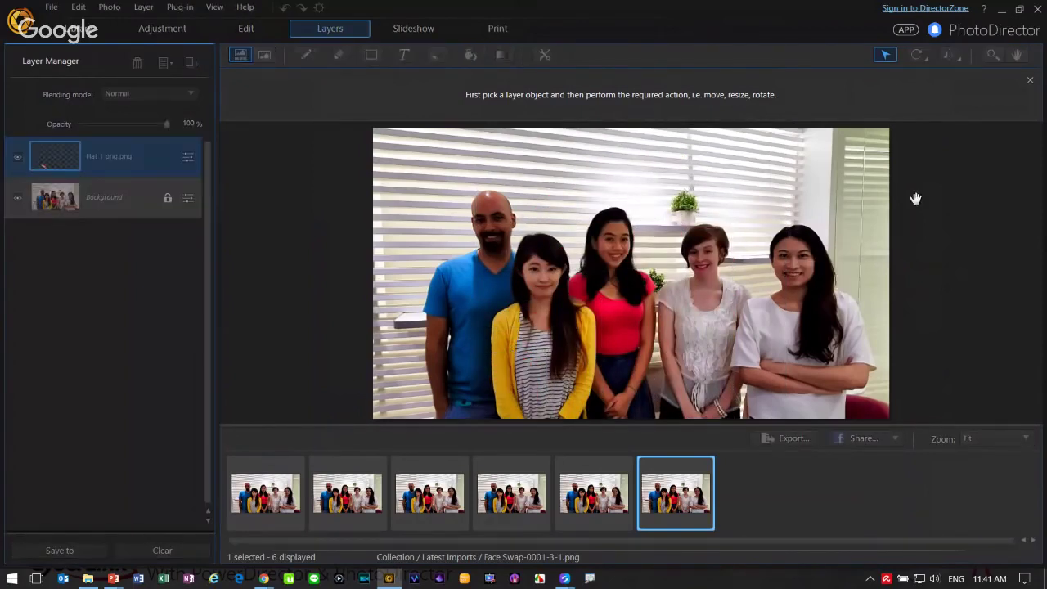
{"action": "left_click_drag", "start_coordinate": [858, 215], "coordinate": [807, 217]}
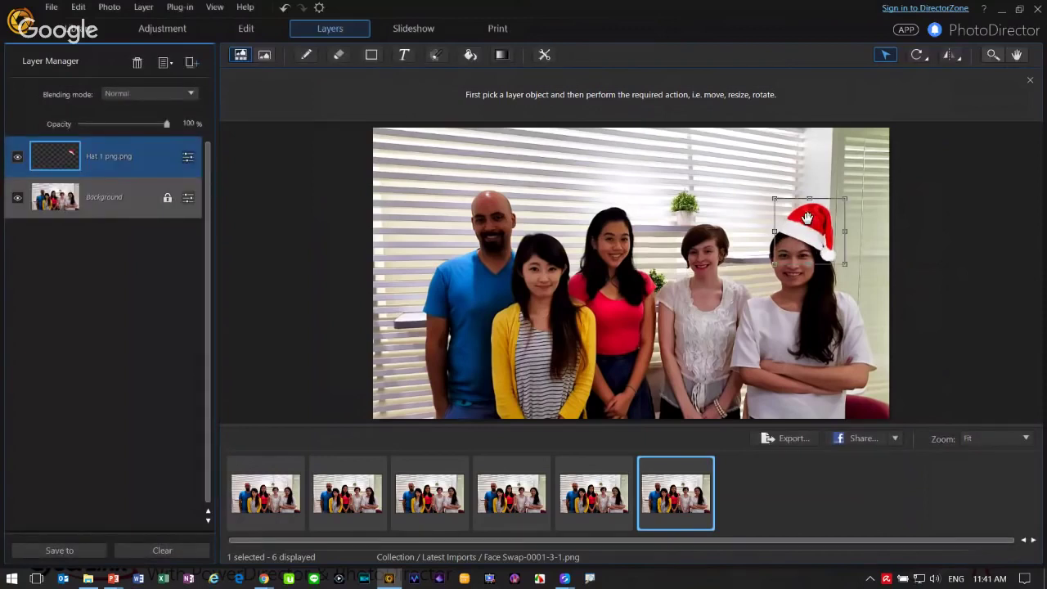
- Duplicate the Hat 1 layer and place the copy on the head of the woman in red
{"action": "left_click", "coordinate": [703, 231]}
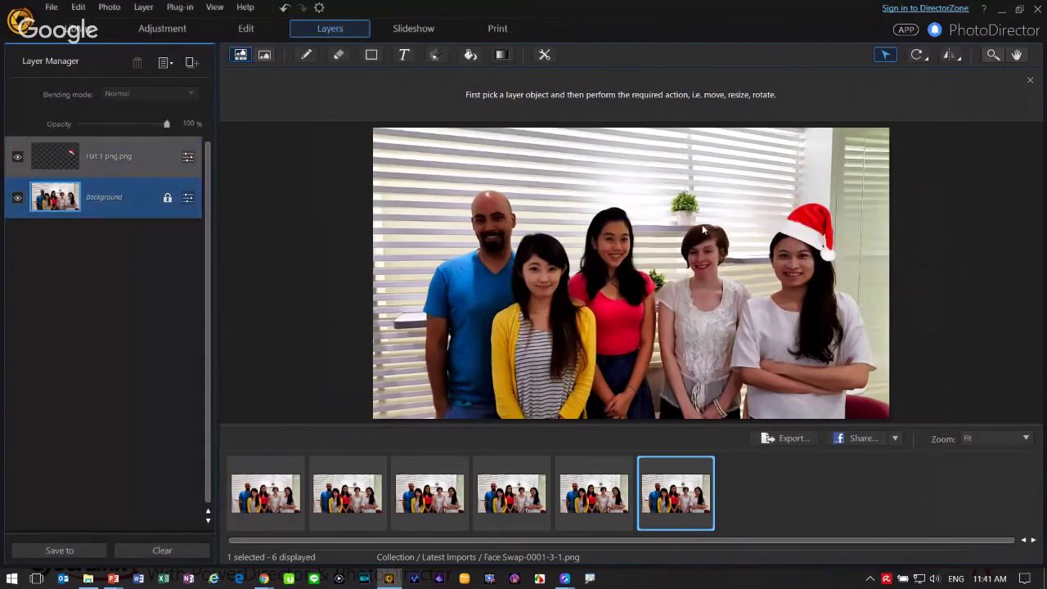
{"action": "key", "text": "ctrl+v"}
{"action": "left_click_drag", "start_coordinate": [822, 232], "coordinate": [642, 237]}
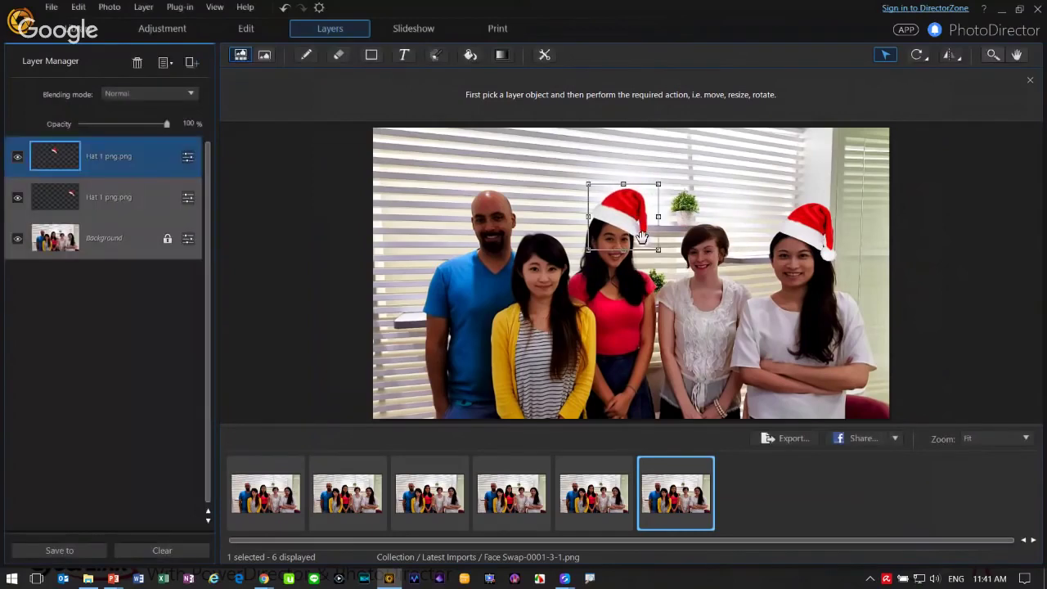
- Add Hat 2 png as a layer, fit it on the woman in yellow, and place a rotated copy on the man in blue
{"action": "left_click", "coordinate": [88, 579]}
{"action": "left_click", "coordinate": [715, 378]}
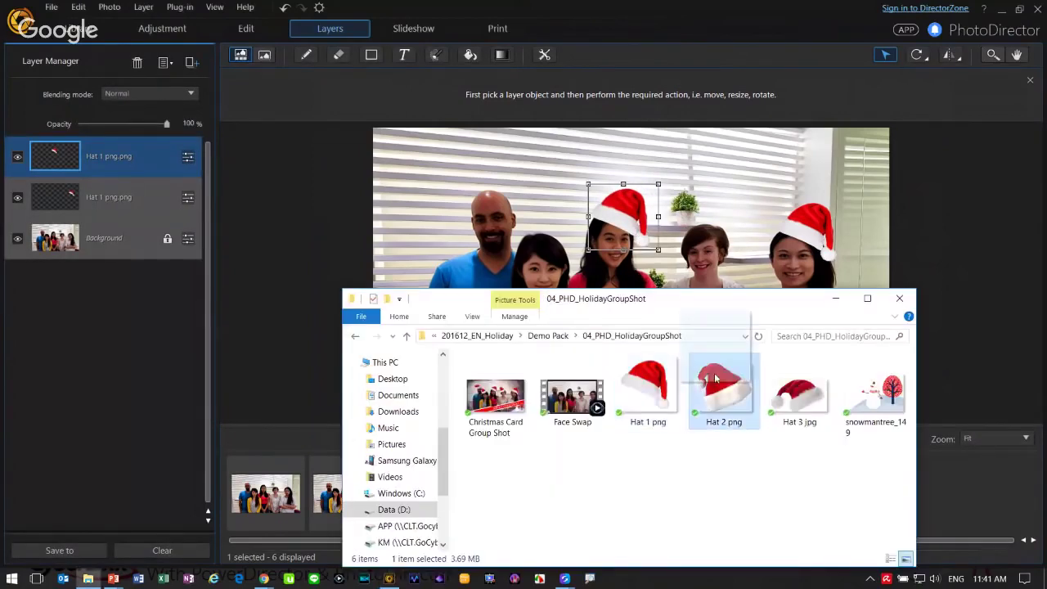
{"action": "left_click_drag", "start_coordinate": [715, 377], "coordinate": [859, 126]}
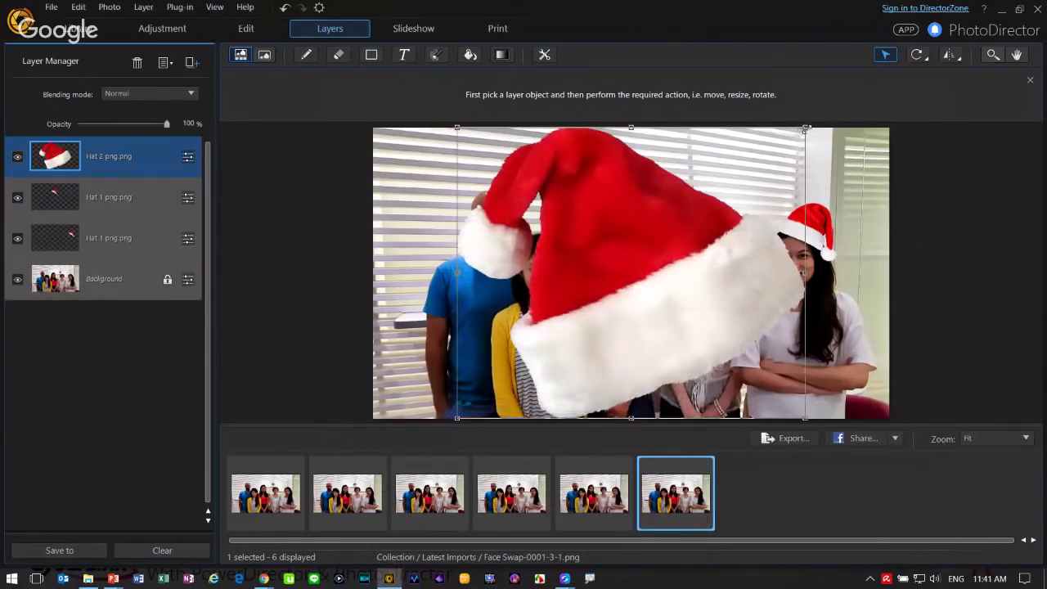
{"action": "left_click_drag", "start_coordinate": [805, 129], "coordinate": [517, 175]}
{"action": "key", "text": "ctrl+c"}
{"action": "key", "text": "ctrl+v"}
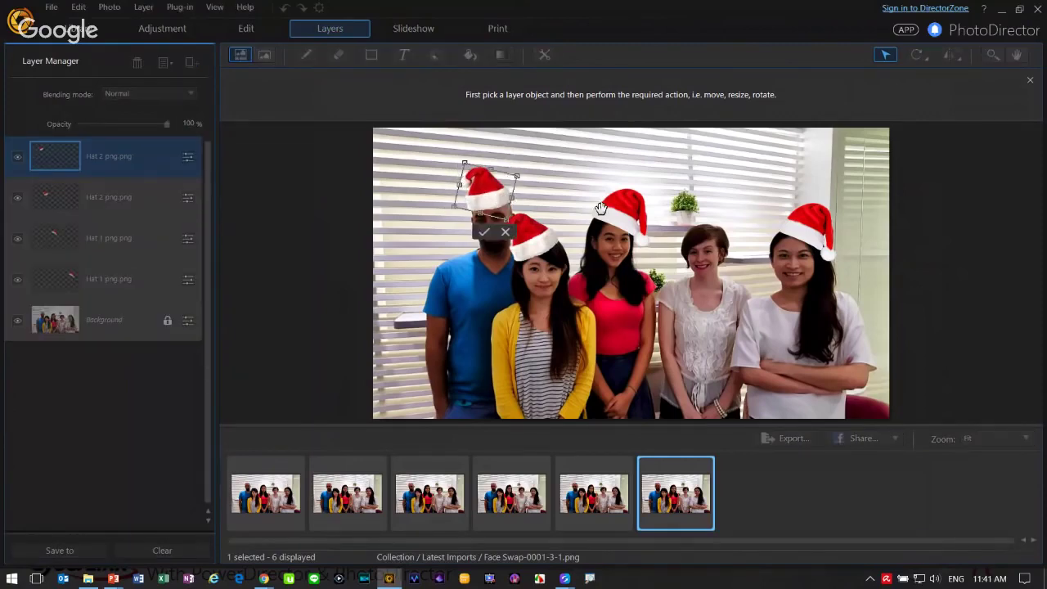
- Finish adjusting the man's hat and add Hat 3 jpg from the folder as a new layer
{"action": "key", "text": "alt+Tab"}
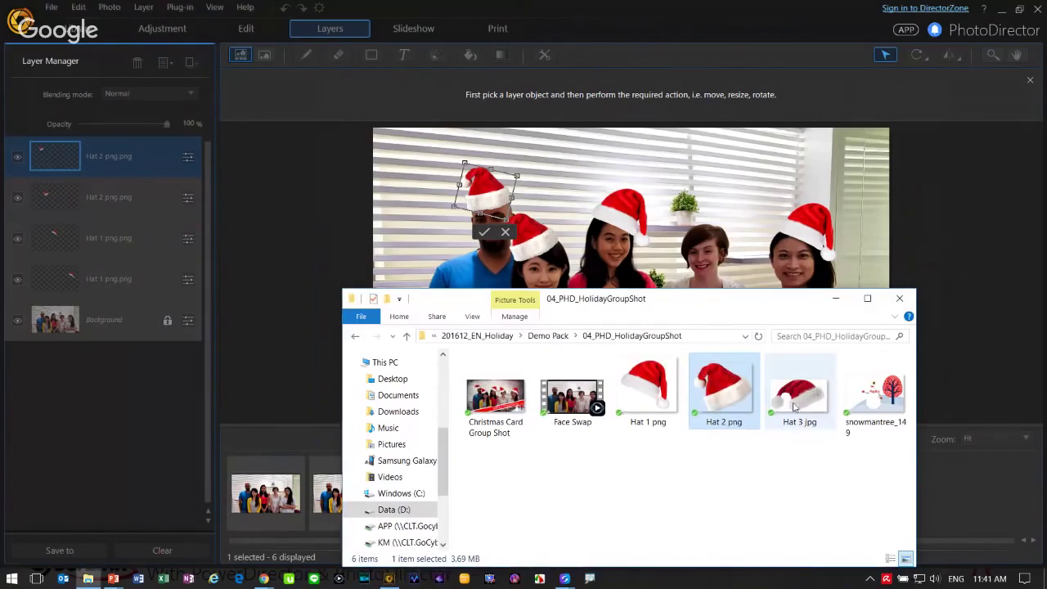
{"action": "left_click", "coordinate": [793, 407]}
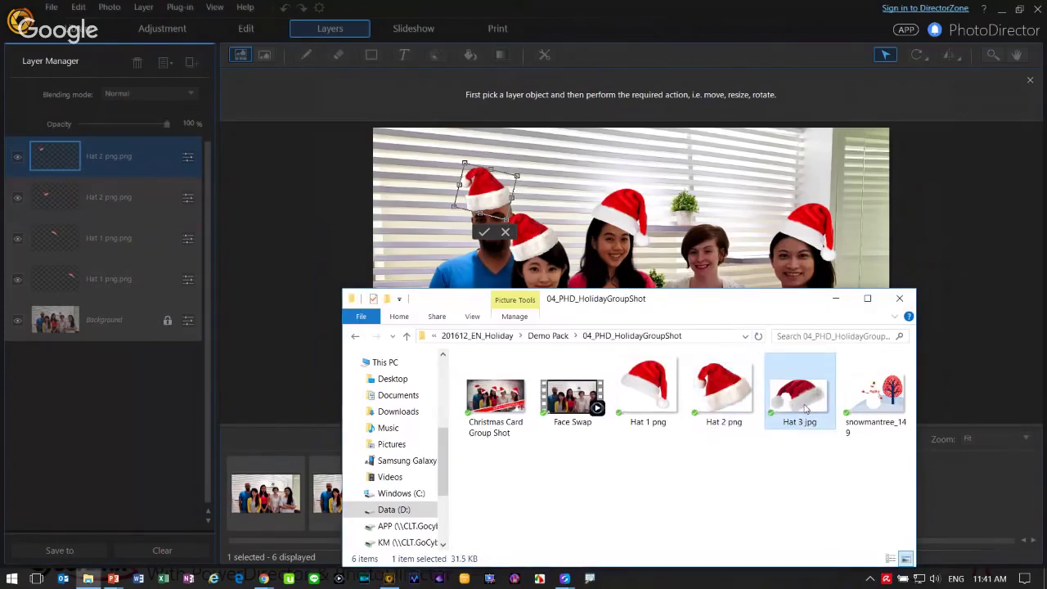
{"action": "left_click_drag", "start_coordinate": [747, 309], "coordinate": [701, 322]}
{"action": "left_click_drag", "start_coordinate": [748, 408], "coordinate": [805, 206]}
{"action": "left_click", "coordinate": [806, 214]}
{"action": "left_click", "coordinate": [87, 578]}
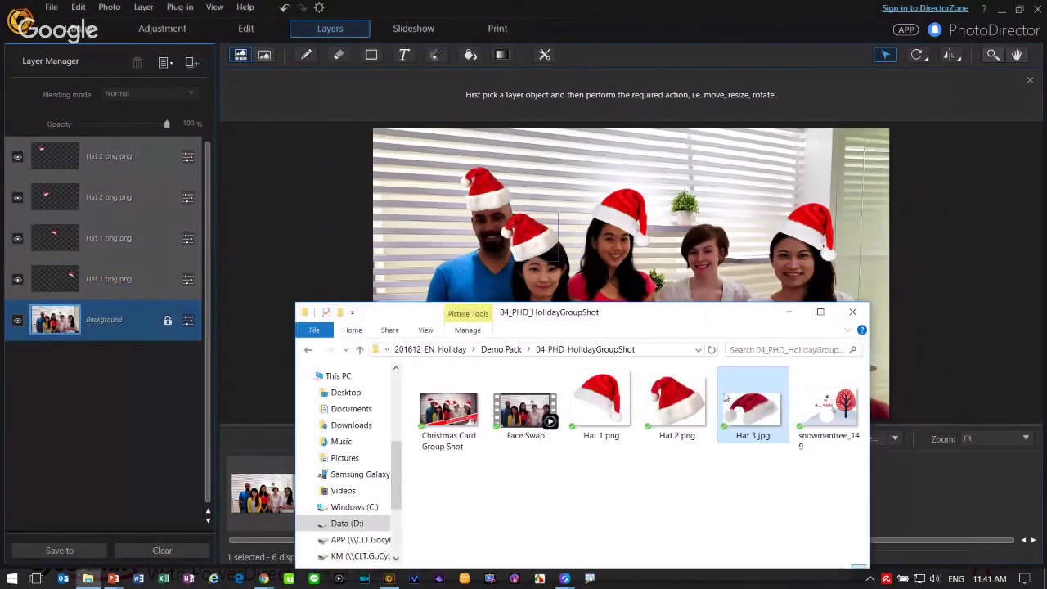
{"action": "left_click_drag", "start_coordinate": [739, 392], "coordinate": [708, 246]}
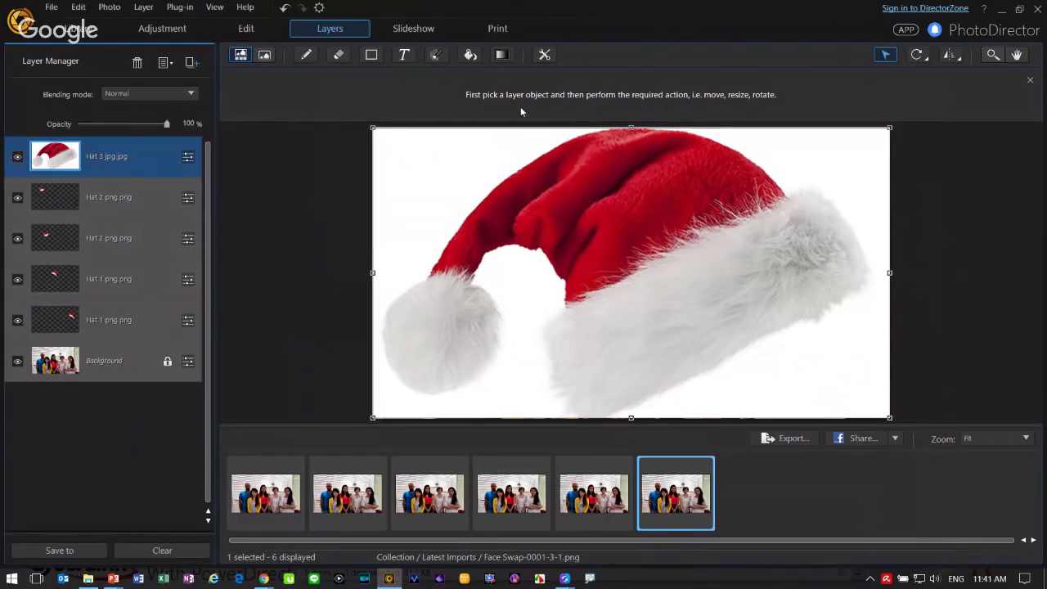
- Select the white background around the Hat 3 layer with the smart selection brush, using a 40 px brush along the white brim
{"action": "left_click", "coordinate": [437, 55]}
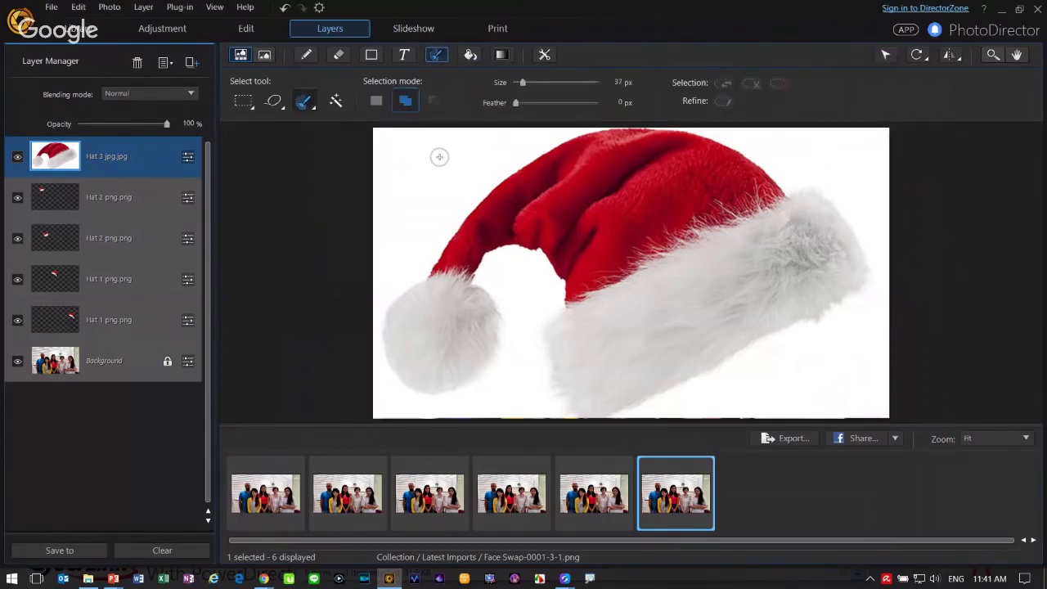
{"action": "scroll", "coordinate": [440, 155], "scroll_direction": "up", "scroll_amount": 2}
{"action": "left_click_drag", "start_coordinate": [447, 156], "coordinate": [407, 190]}
{"action": "mouse_move", "coordinate": [593, 135]}
{"action": "left_mouse_down"}
{"action": "mouse_move", "coordinate": [537, 128]}
{"action": "mouse_move", "coordinate": [437, 200]}
{"action": "mouse_move", "coordinate": [386, 260]}
{"action": "mouse_move", "coordinate": [345, 424]}
{"action": "mouse_move", "coordinate": [375, 384]}
{"action": "mouse_move", "coordinate": [377, 395]}
{"action": "mouse_move", "coordinate": [422, 416]}
{"action": "mouse_move", "coordinate": [484, 401]}
{"action": "mouse_move", "coordinate": [520, 347]}
{"action": "mouse_move", "coordinate": [496, 307]}
{"action": "left_mouse_up"}
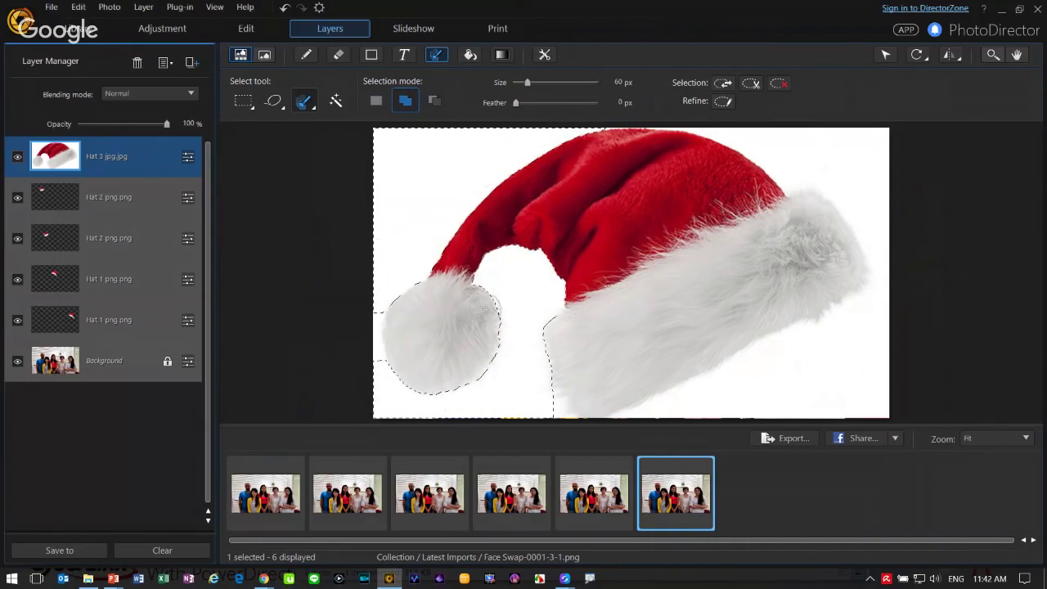
{"action": "key", "text": "bracketleft"}
{"action": "key", "text": "bracketleft"}
{"action": "key", "text": "bracketleft"}
{"action": "left_click", "coordinate": [676, 397]}
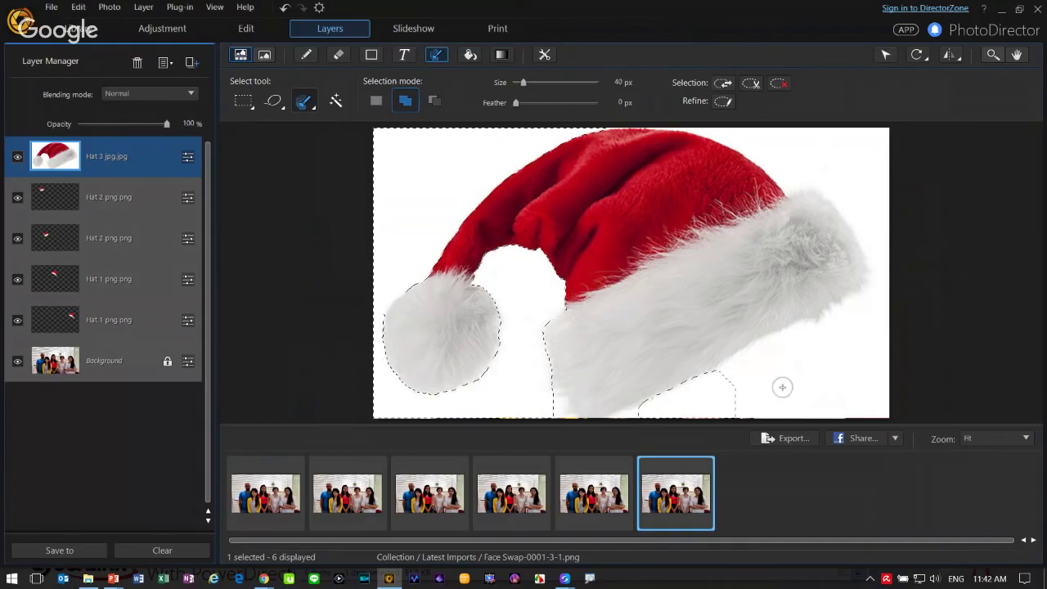
{"action": "left_click_drag", "start_coordinate": [781, 387], "coordinate": [829, 358]}
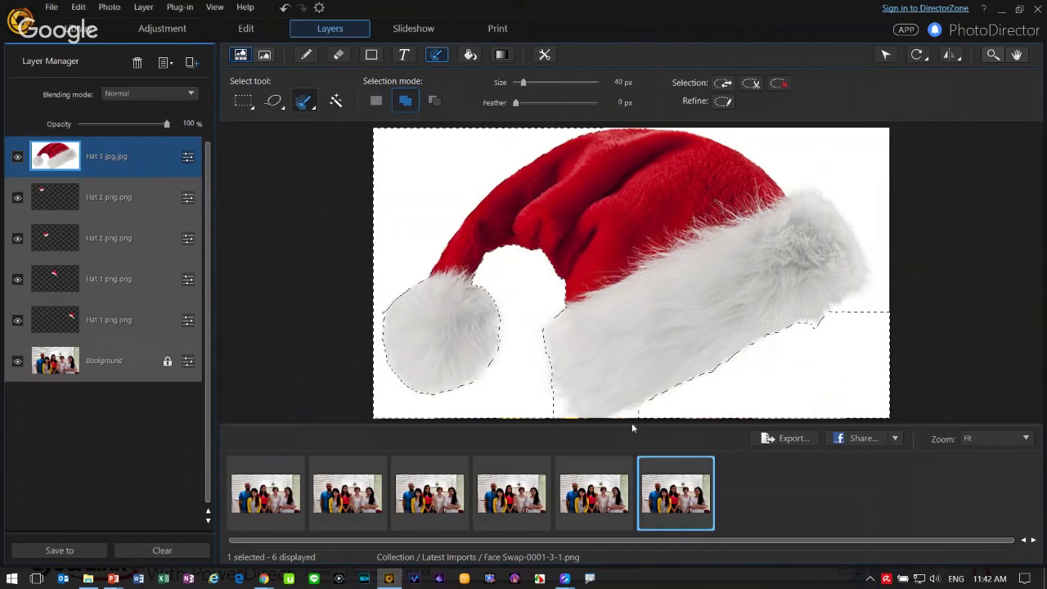
{"action": "mouse_move", "coordinate": [823, 325]}
{"action": "left_mouse_down"}
{"action": "mouse_move", "coordinate": [883, 282]}
{"action": "mouse_move", "coordinate": [871, 216]}
{"action": "mouse_move", "coordinate": [857, 187]}
{"action": "mouse_move", "coordinate": [716, 131]}
{"action": "left_mouse_up"}
{"action": "key", "text": "Delete"}
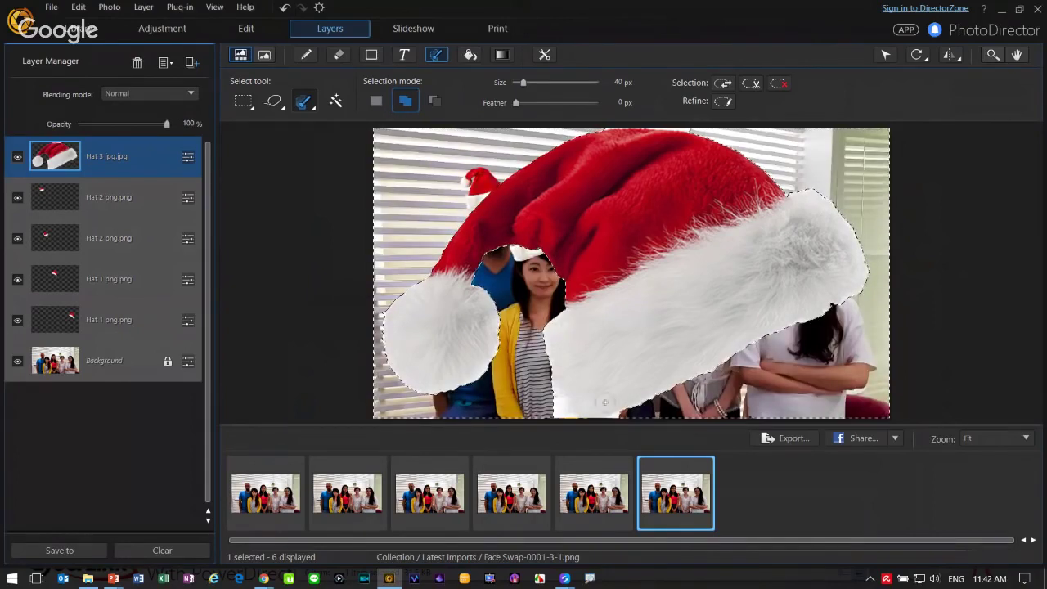
{"action": "key", "text": "ctrl+z"}
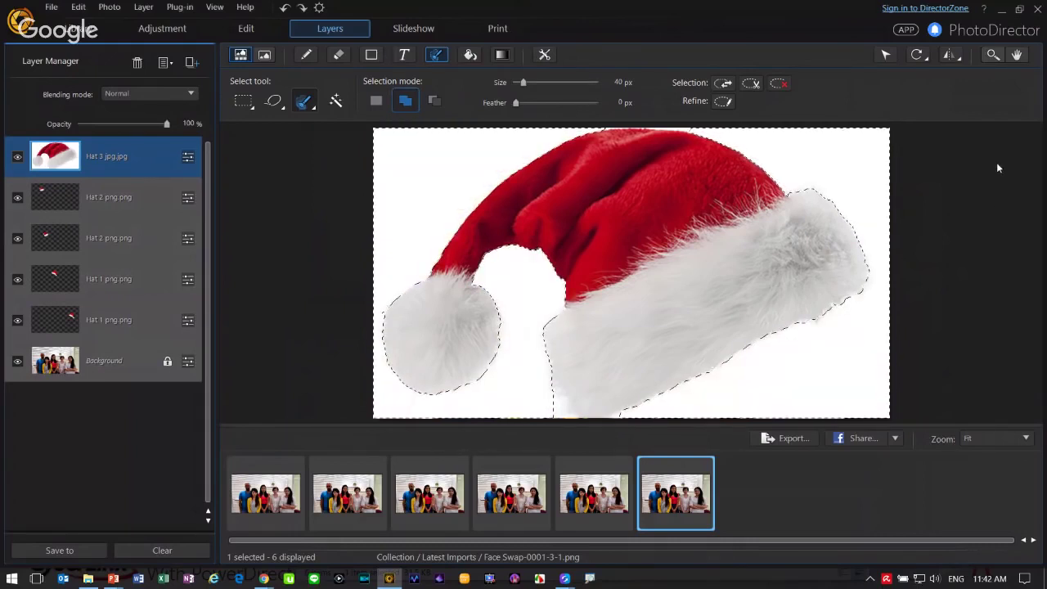
{"action": "left_click", "coordinate": [723, 102]}
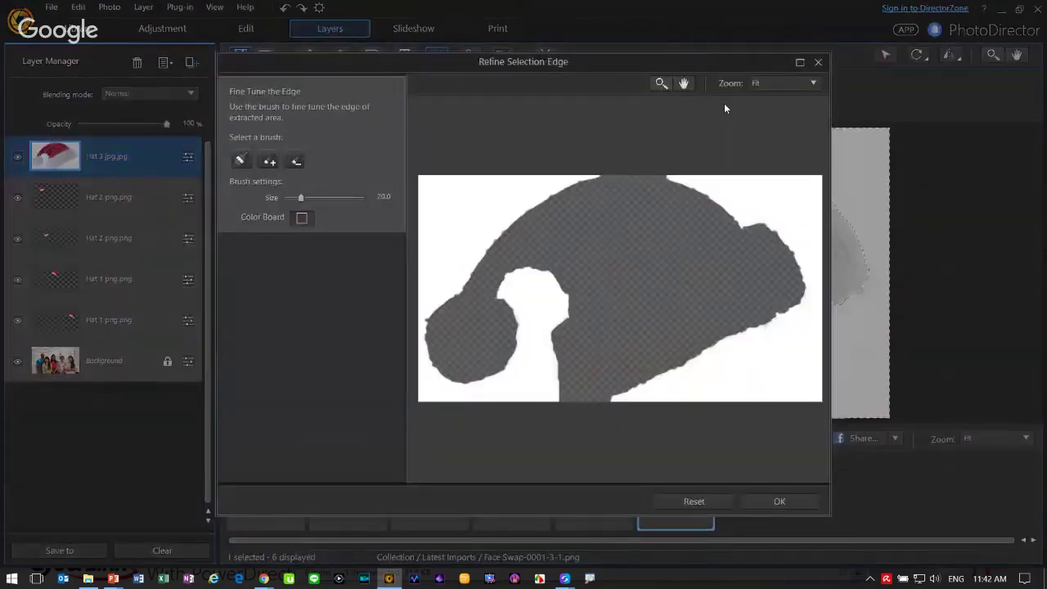
{"action": "left_click", "coordinate": [818, 62]}
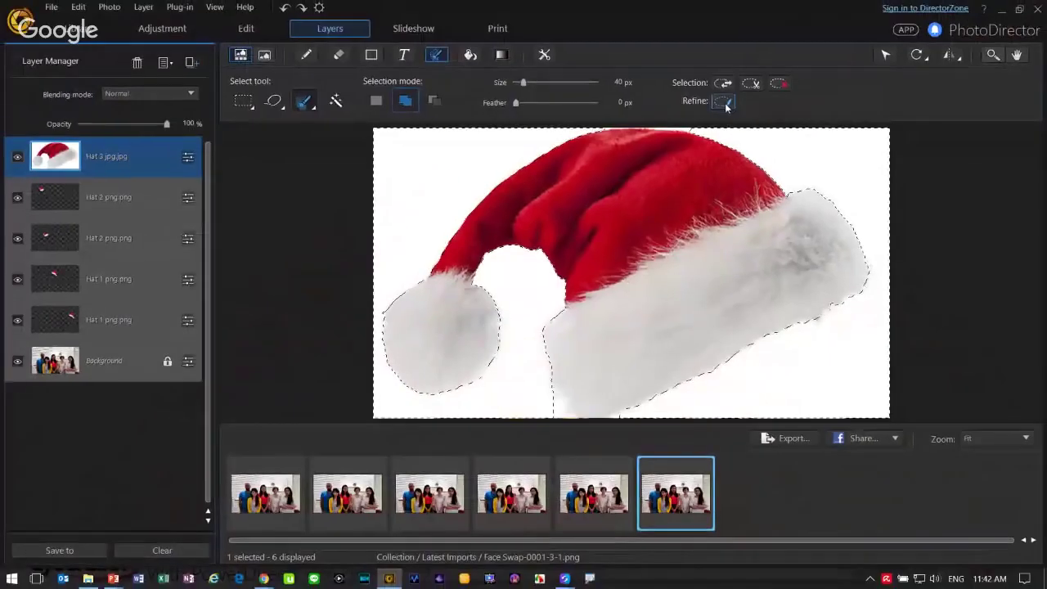
- Refine the selection around the hat's fur and red outline with the size 20 Edge brush, and delete the selected white background
{"action": "left_click", "coordinate": [726, 101]}
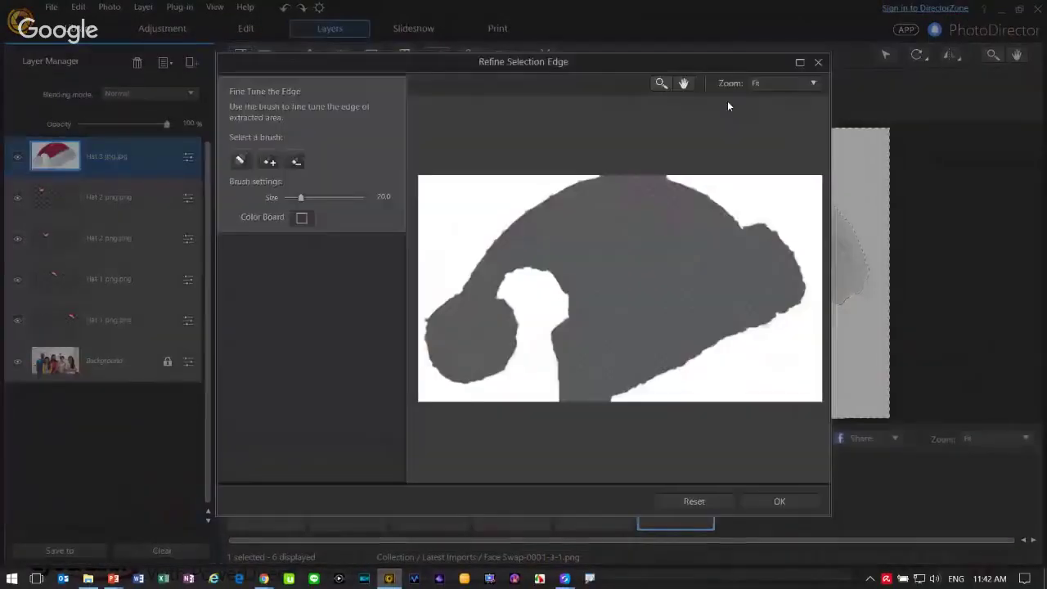
{"action": "left_click", "coordinate": [798, 63]}
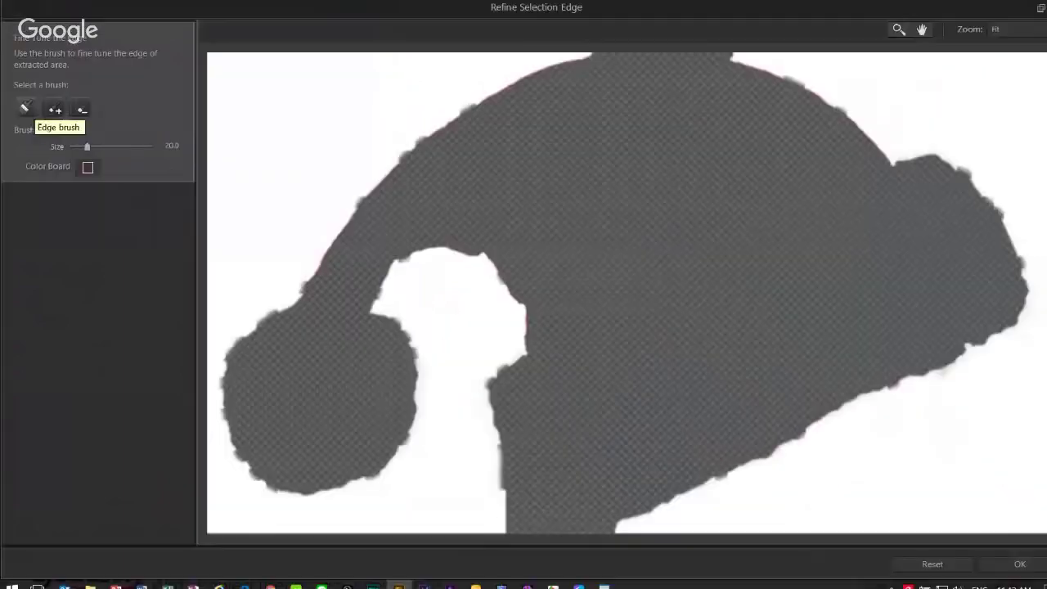
{"action": "mouse_move", "coordinate": [296, 309]}
{"action": "left_mouse_down"}
{"action": "mouse_move", "coordinate": [244, 312]}
{"action": "mouse_move", "coordinate": [219, 330]}
{"action": "mouse_move", "coordinate": [208, 376]}
{"action": "left_mouse_up"}
{"action": "mouse_move", "coordinate": [264, 325]}
{"action": "left_mouse_down"}
{"action": "mouse_move", "coordinate": [224, 386]}
{"action": "mouse_move", "coordinate": [225, 421]}
{"action": "mouse_move", "coordinate": [271, 478]}
{"action": "mouse_move", "coordinate": [320, 483]}
{"action": "mouse_move", "coordinate": [354, 473]}
{"action": "mouse_move", "coordinate": [396, 427]}
{"action": "mouse_move", "coordinate": [405, 360]}
{"action": "mouse_move", "coordinate": [367, 313]}
{"action": "left_mouse_up"}
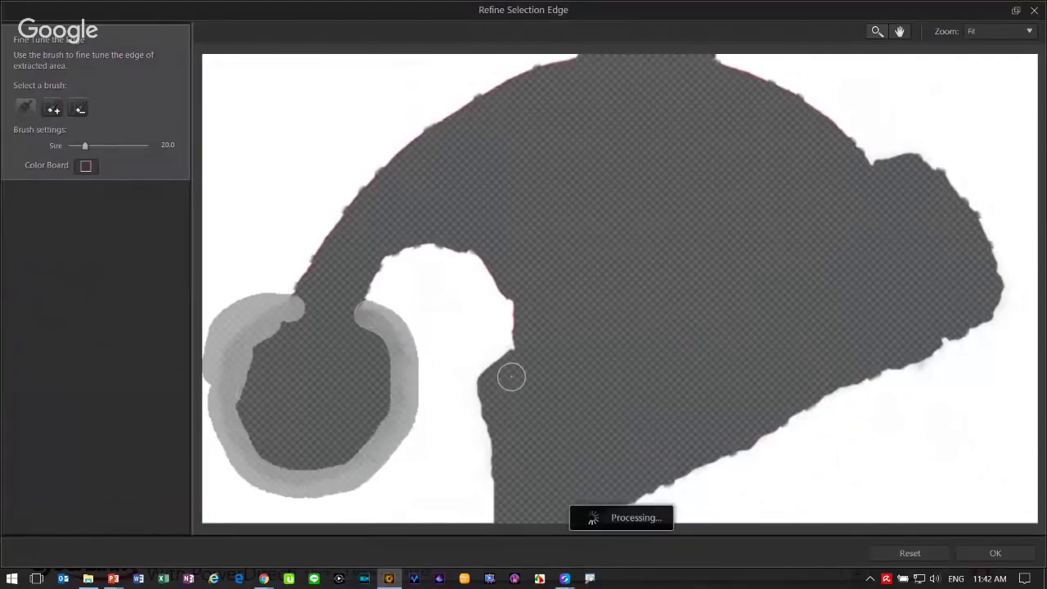
{"action": "mouse_move", "coordinate": [514, 357]}
{"action": "left_mouse_down"}
{"action": "mouse_move", "coordinate": [471, 374]}
{"action": "mouse_move", "coordinate": [484, 485]}
{"action": "mouse_move", "coordinate": [505, 517]}
{"action": "mouse_move", "coordinate": [584, 523]}
{"action": "mouse_move", "coordinate": [839, 383]}
{"action": "mouse_move", "coordinate": [937, 358]}
{"action": "mouse_move", "coordinate": [1008, 300]}
{"action": "mouse_move", "coordinate": [1008, 280]}
{"action": "mouse_move", "coordinate": [976, 197]}
{"action": "mouse_move", "coordinate": [924, 161]}
{"action": "mouse_move", "coordinate": [865, 162]}
{"action": "left_mouse_up"}
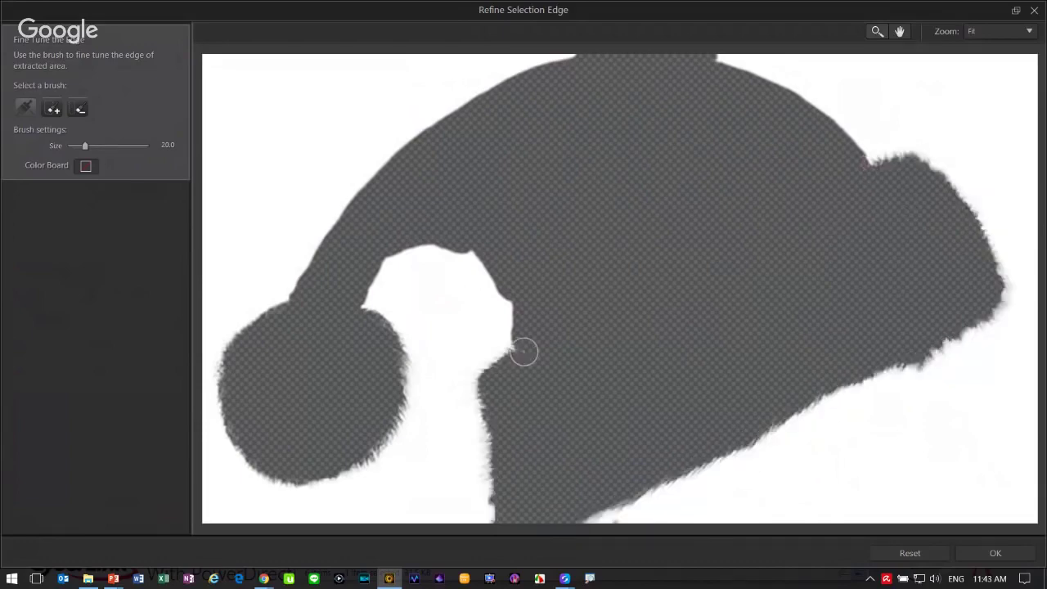
{"action": "mouse_move", "coordinate": [352, 299]}
{"action": "left_mouse_down"}
{"action": "mouse_move", "coordinate": [392, 254]}
{"action": "mouse_move", "coordinate": [435, 242]}
{"action": "mouse_move", "coordinate": [486, 271]}
{"action": "mouse_move", "coordinate": [520, 340]}
{"action": "left_mouse_up"}
{"action": "mouse_move", "coordinate": [291, 300]}
{"action": "left_mouse_down"}
{"action": "mouse_move", "coordinate": [362, 199]}
{"action": "mouse_move", "coordinate": [486, 93]}
{"action": "mouse_move", "coordinate": [571, 56]}
{"action": "mouse_move", "coordinate": [710, 49]}
{"action": "mouse_move", "coordinate": [836, 118]}
{"action": "mouse_move", "coordinate": [872, 164]}
{"action": "left_mouse_up"}
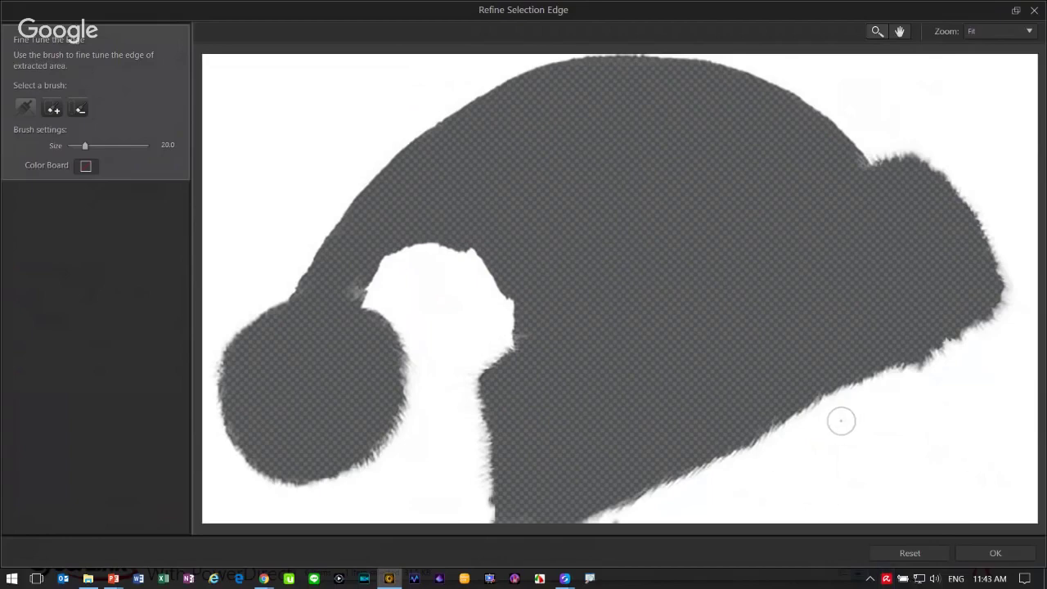
{"action": "left_click", "coordinate": [992, 554]}
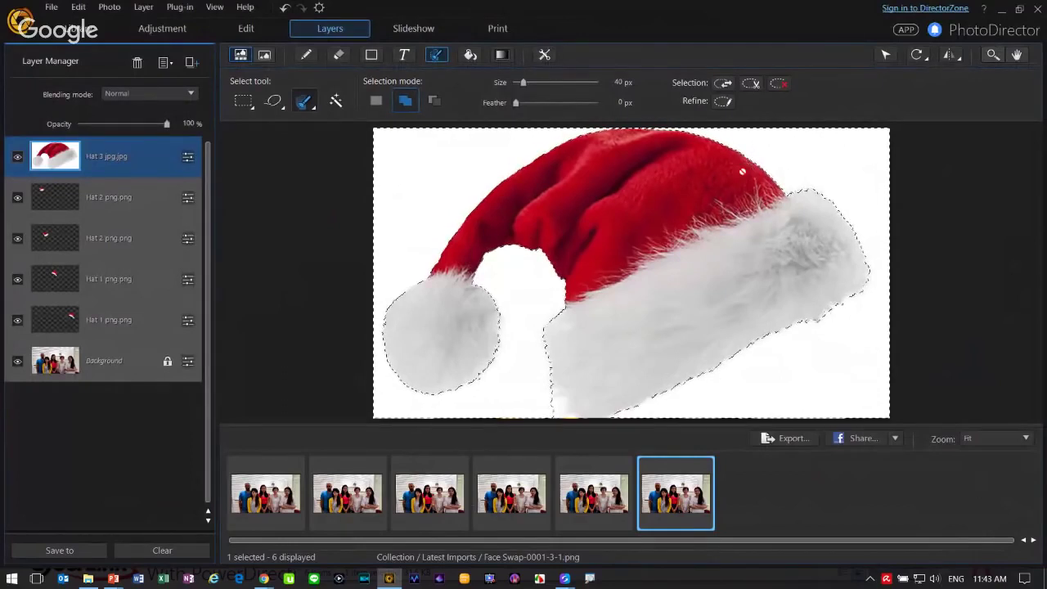
{"action": "key", "text": "Delete"}
{"action": "key", "text": "ctrl+d"}
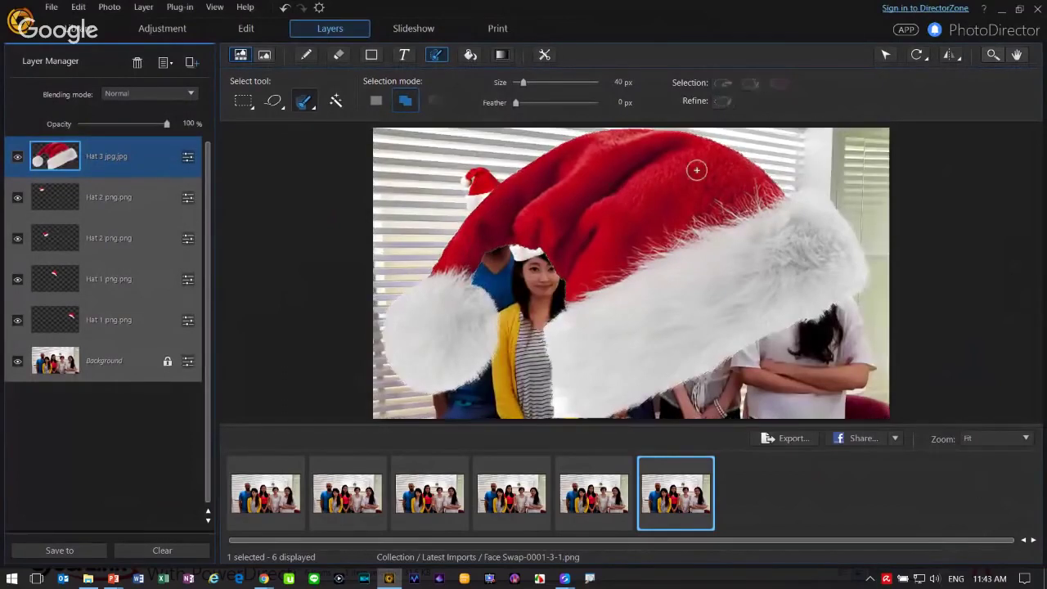
- Shrink the Hat 3 layer and place it on the head of the short-haired woman in white
{"action": "left_click", "coordinate": [884, 55]}
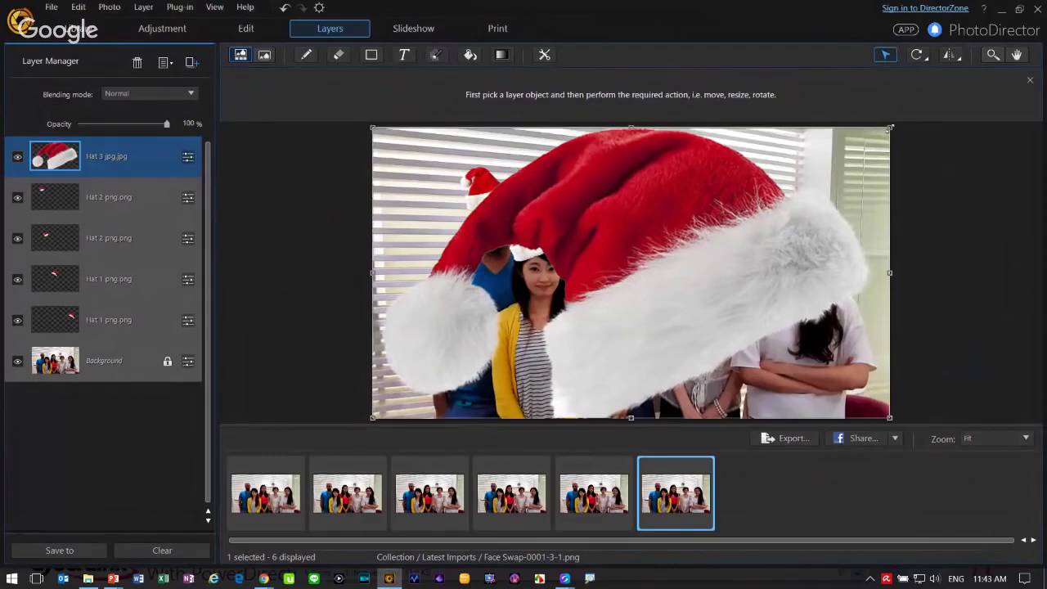
{"action": "left_click_drag", "start_coordinate": [890, 129], "coordinate": [703, 218]}
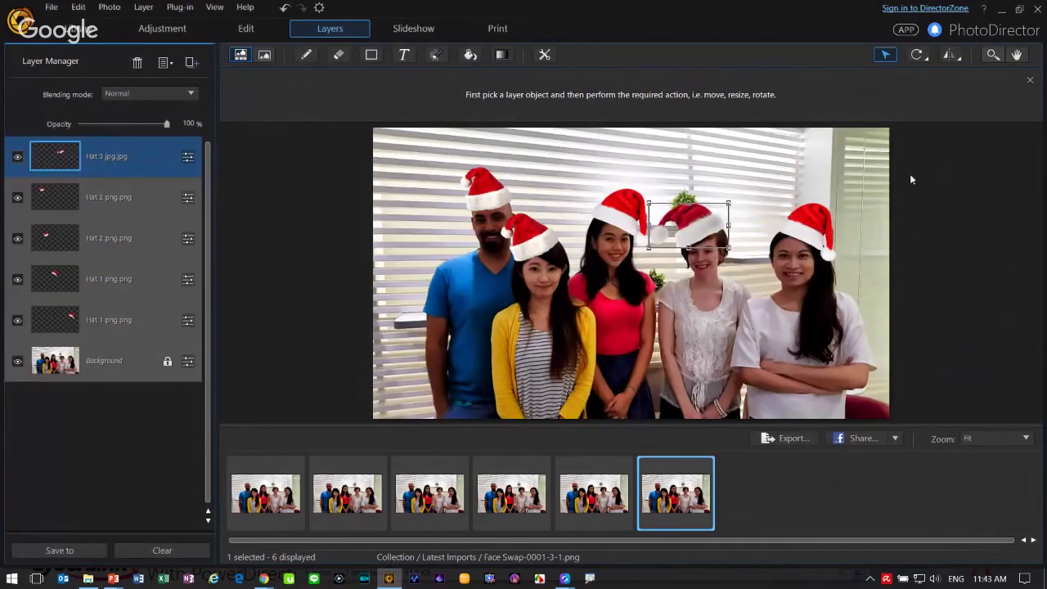
{"action": "left_click", "coordinate": [764, 242]}
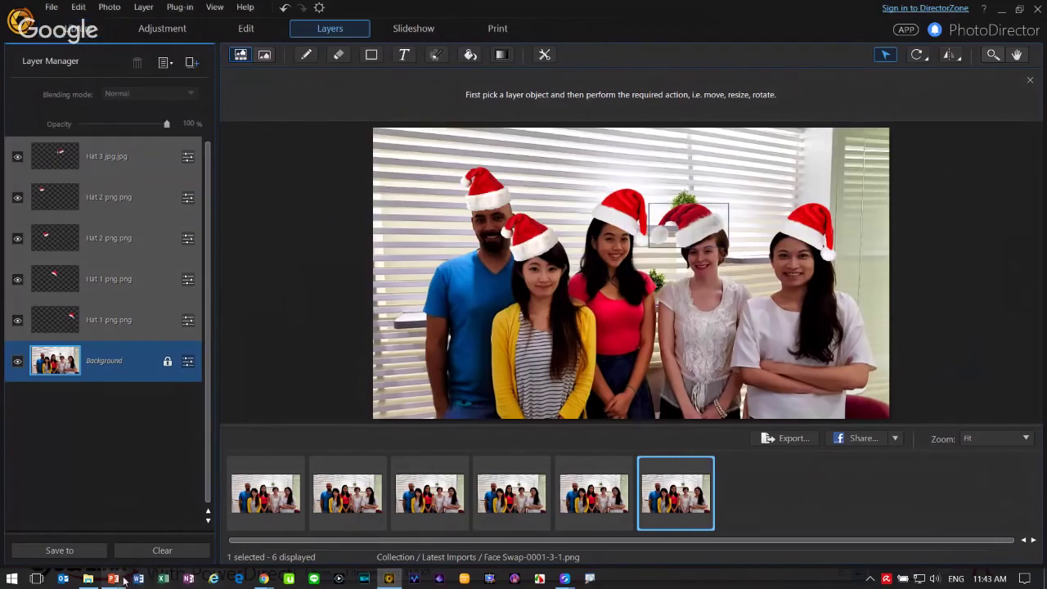
- Switch to the PowerPoint presentation and advance past the "Create a Perfect Holiday Group Shot" slide
{"action": "mouse_move", "coordinate": [123, 579]}
{"action": "left_click", "coordinate": [139, 546]}
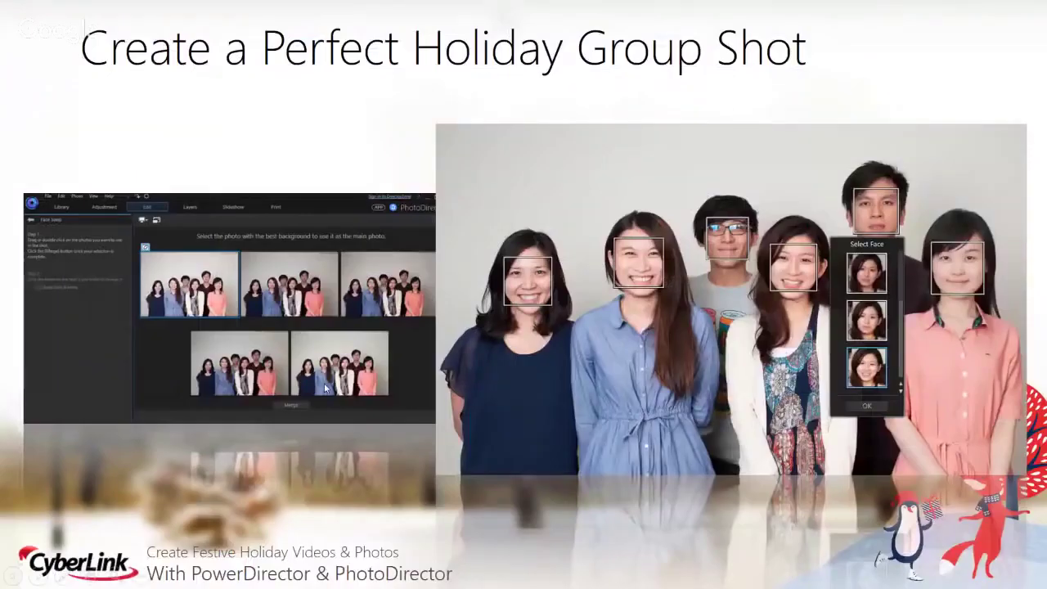
{"action": "key", "text": "Right"}
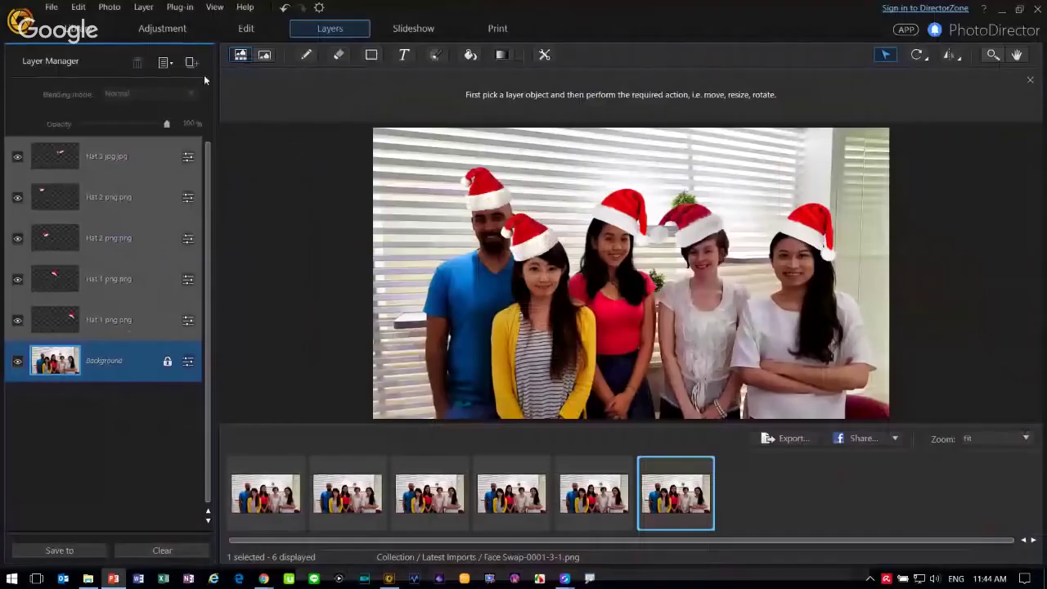
- Return to the PhotoDirector library without saving a virtual copy, and select 12.jpg in the Christmas Cards album
{"action": "left_click", "coordinate": [80, 33]}
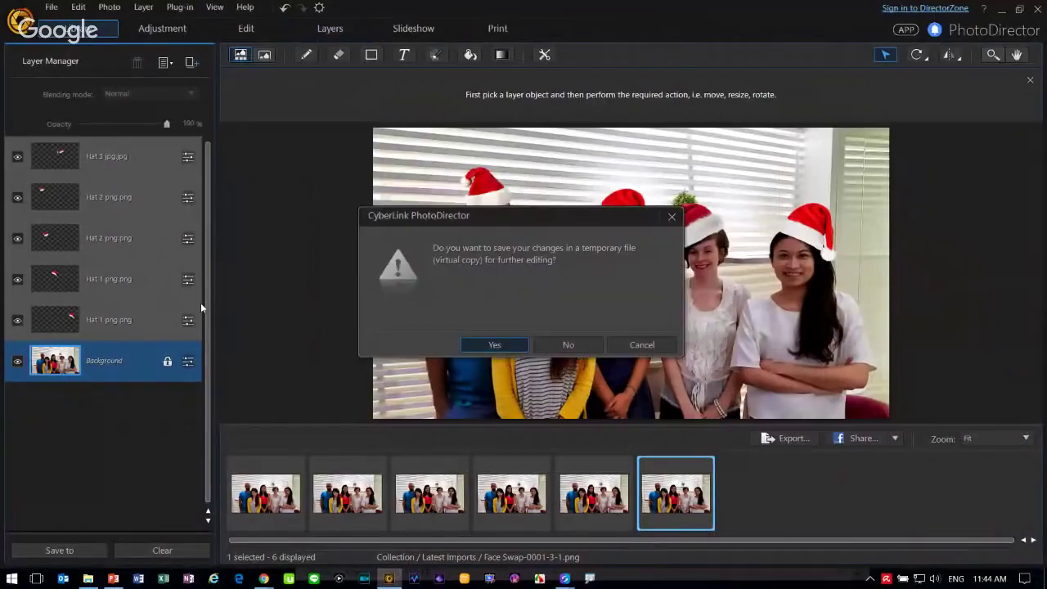
{"action": "left_click", "coordinate": [568, 344]}
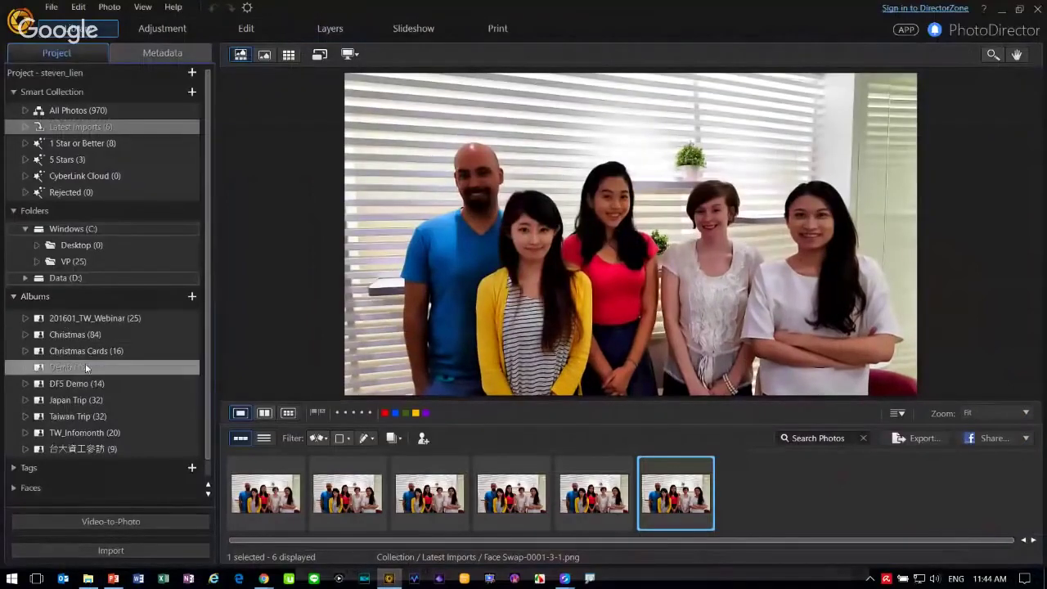
{"action": "left_click", "coordinate": [87, 355]}
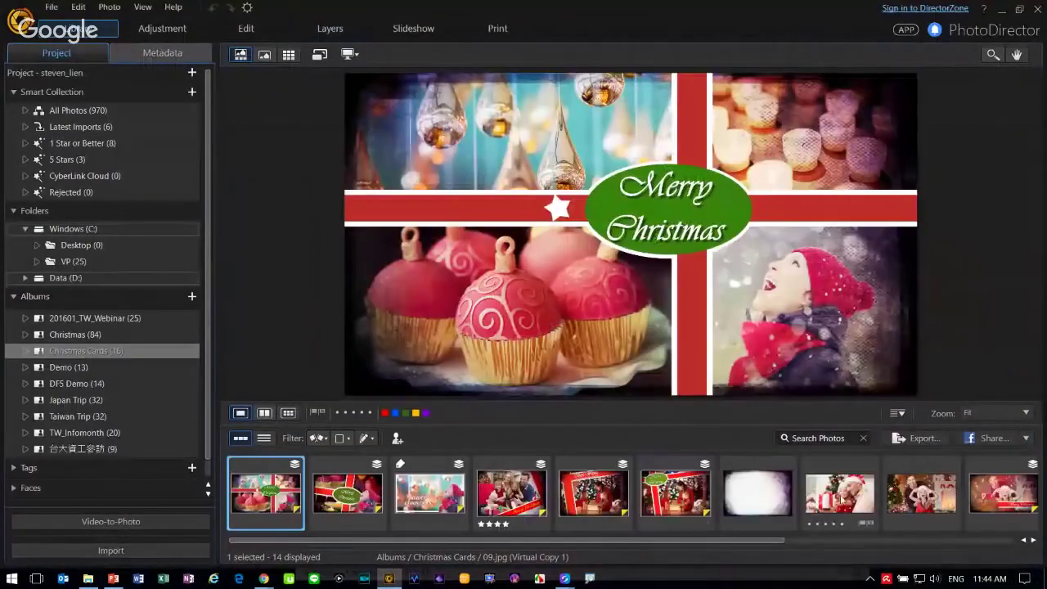
{"action": "scroll", "coordinate": [842, 494], "scroll_direction": "down", "scroll_amount": 3}
{"action": "scroll", "coordinate": [842, 494], "scroll_direction": "down", "scroll_amount": 2}
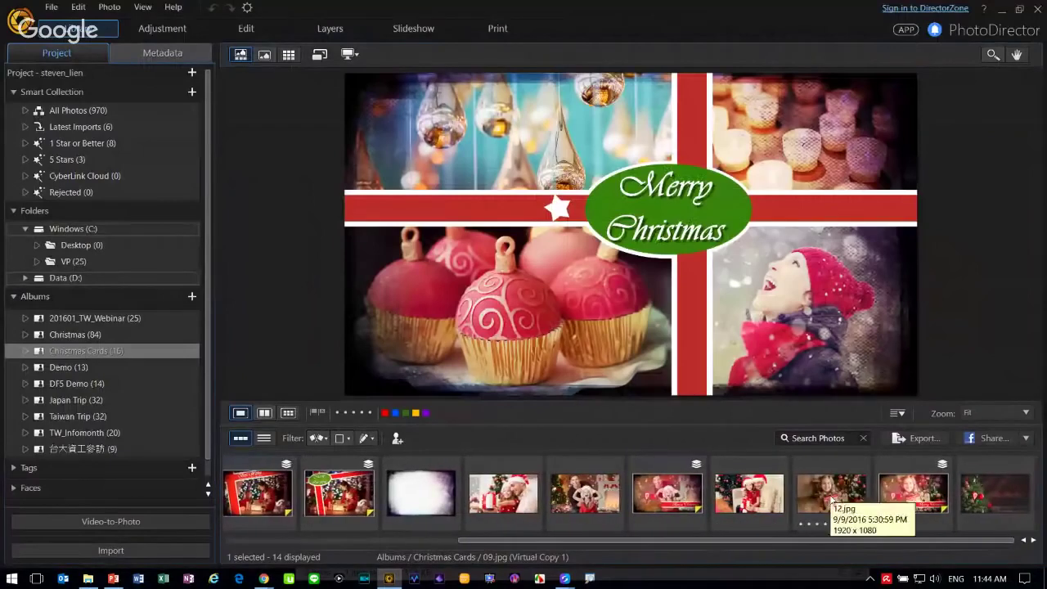
{"action": "left_click", "coordinate": [832, 498]}
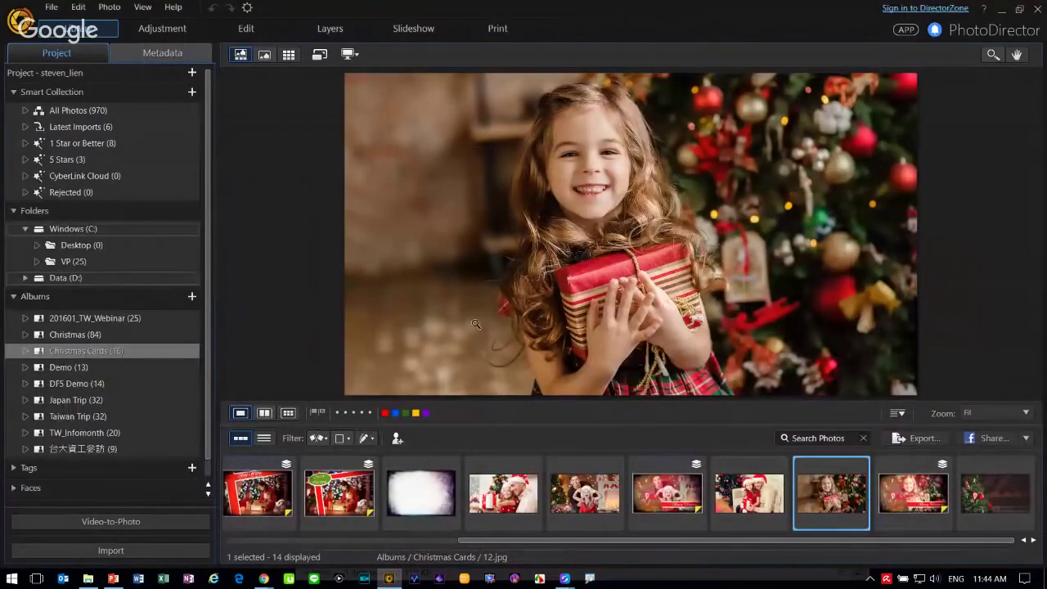
- Brighten the photo of the girl with the gift by raising its RGB tone curve, with Lights at 41
{"action": "left_click", "coordinate": [159, 30]}
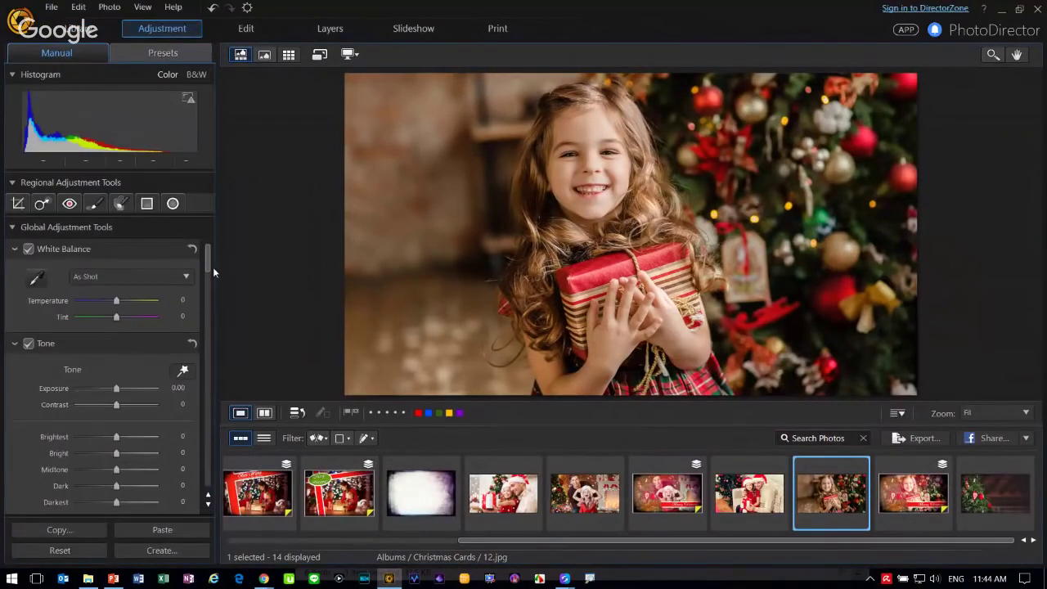
{"action": "left_click_drag", "start_coordinate": [206, 265], "coordinate": [184, 336]}
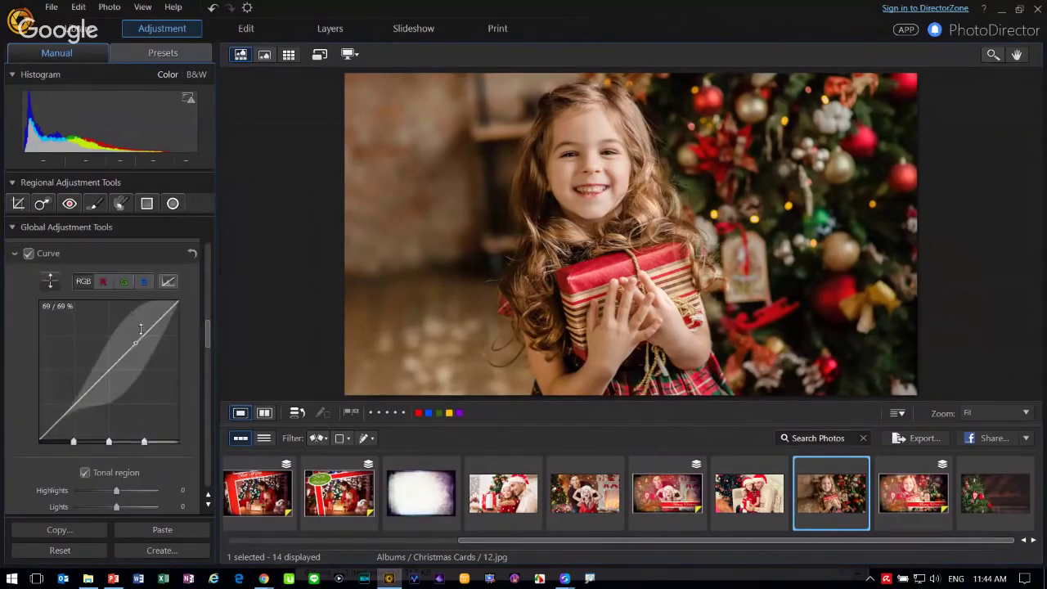
{"action": "left_click_drag", "start_coordinate": [90, 403], "coordinate": [69, 393]}
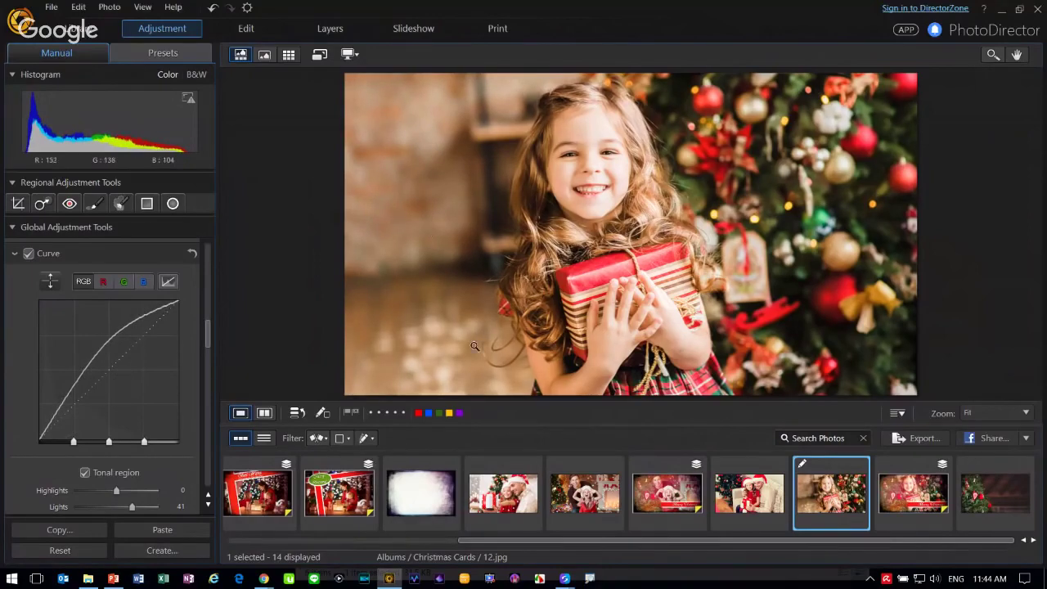
- Compare the brightened photo with the original, and set the white balance temperature to 14
{"action": "left_click", "coordinate": [323, 413]}
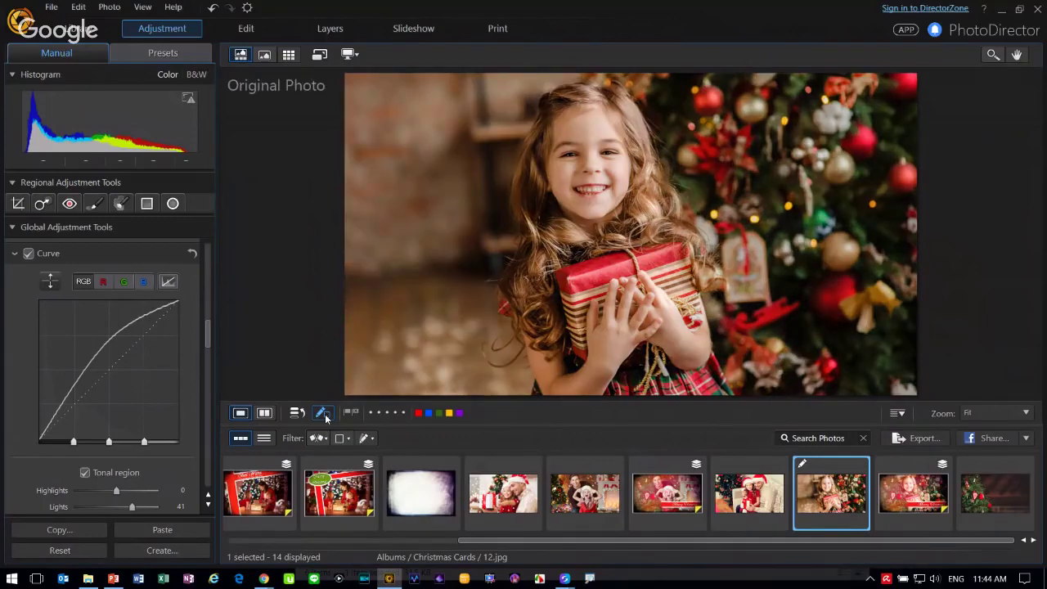
{"action": "left_click", "coordinate": [325, 413]}
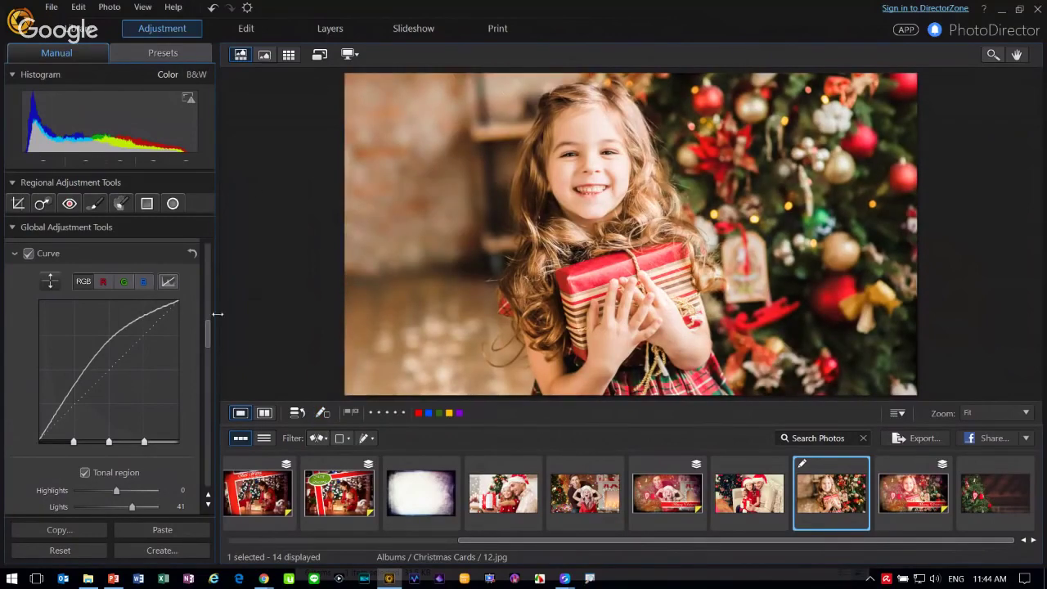
{"action": "scroll", "coordinate": [158, 361], "scroll_direction": "up", "scroll_amount": 10}
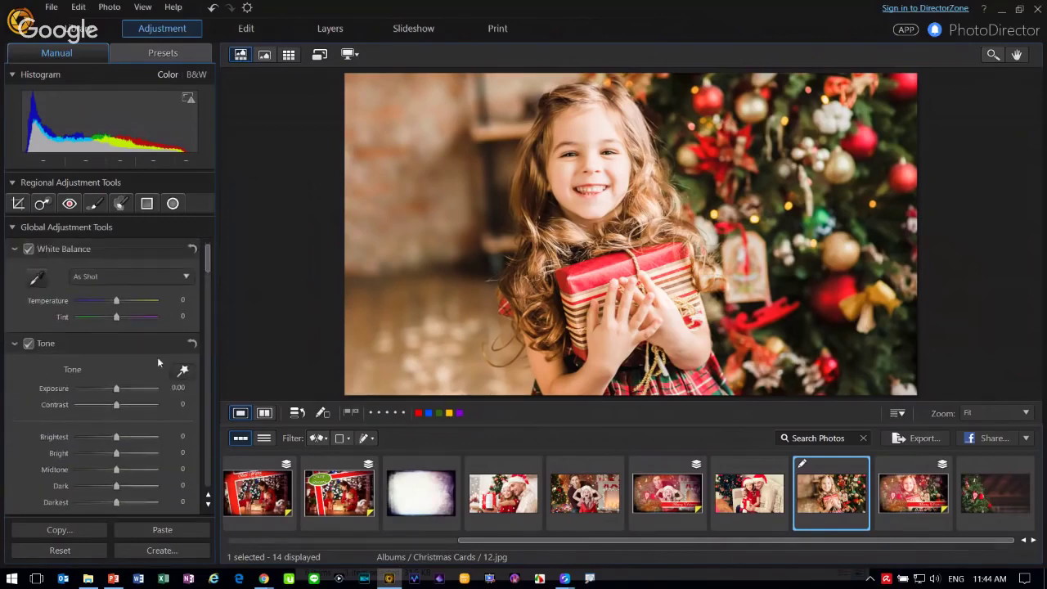
{"action": "left_click_drag", "start_coordinate": [119, 302], "coordinate": [122, 301]}
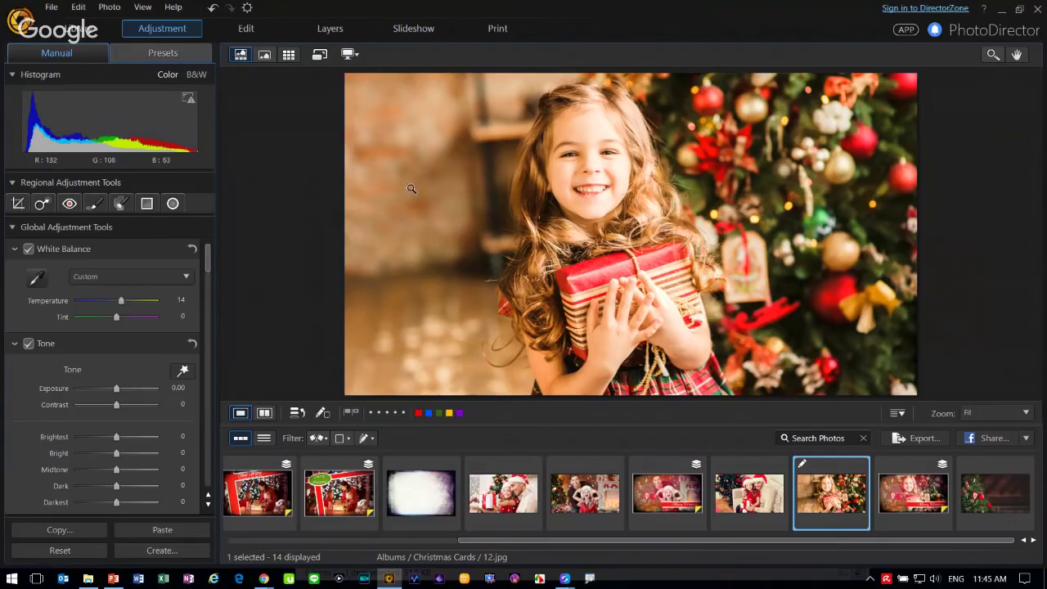
- Try Overlay templates on the photo and apply the one with the diagonal pink and orange light leak
{"action": "left_click", "coordinate": [246, 29]}
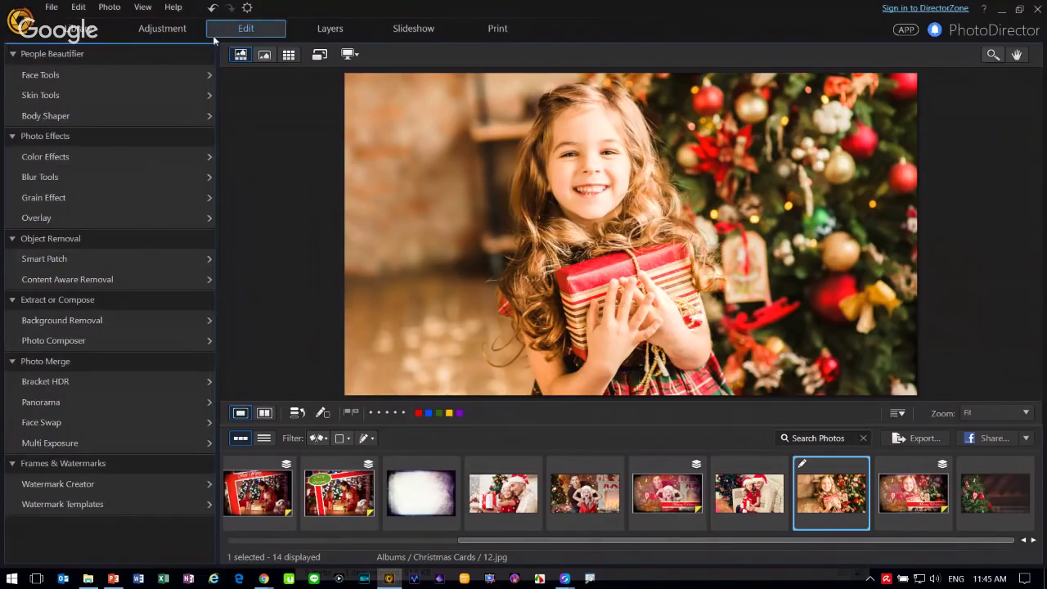
{"action": "left_click", "coordinate": [183, 221]}
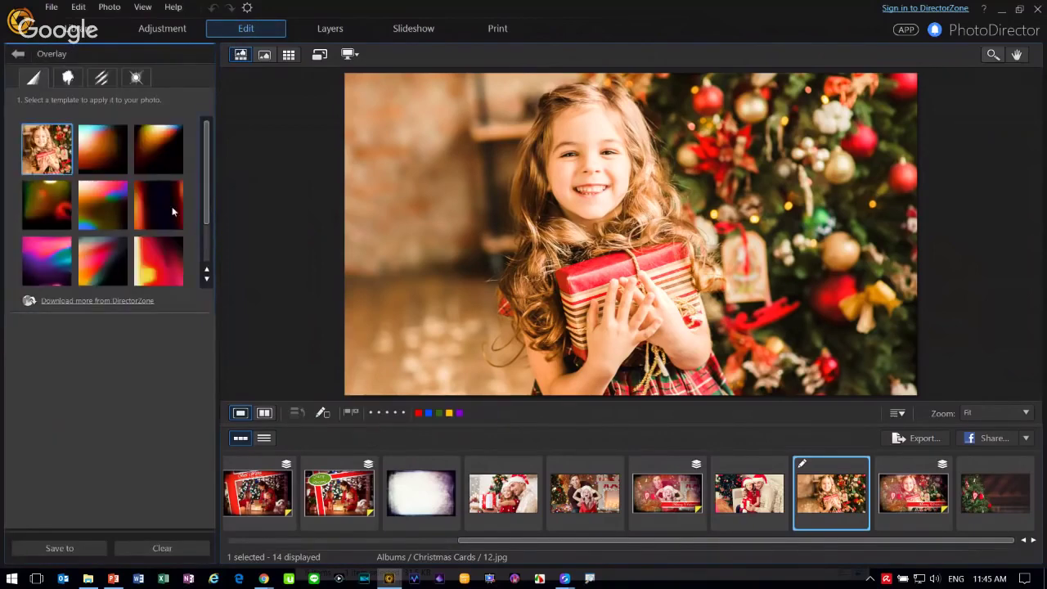
{"action": "left_click", "coordinate": [172, 206]}
{"action": "left_click", "coordinate": [121, 275]}
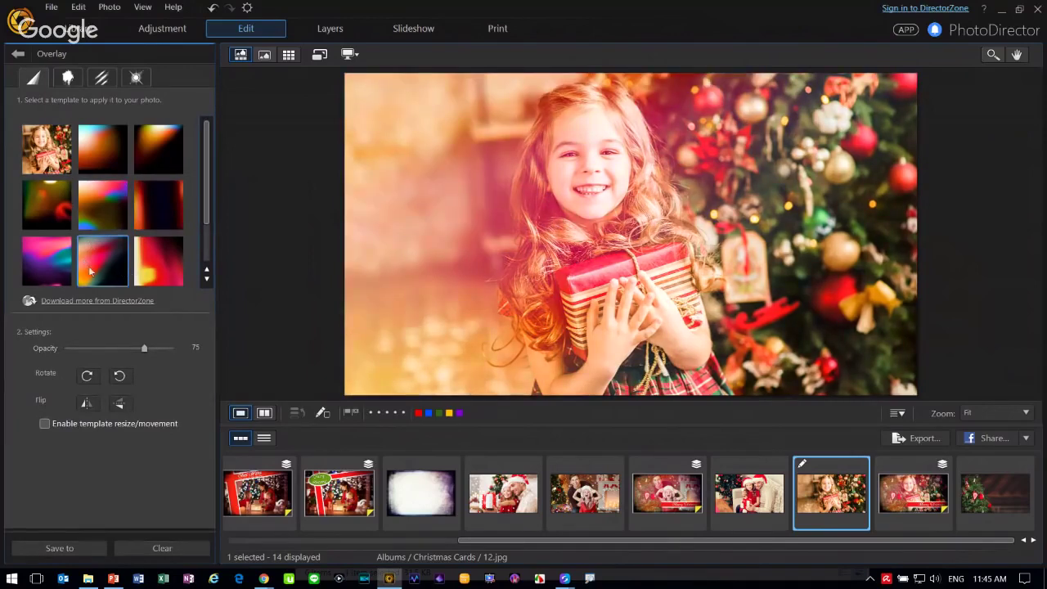
- Save the light-leak photo as a virtual copy for layer editing and add the Christmas tree photo 01.png as its top layer
{"action": "scroll", "coordinate": [155, 260], "scroll_direction": "down", "scroll_amount": 1}
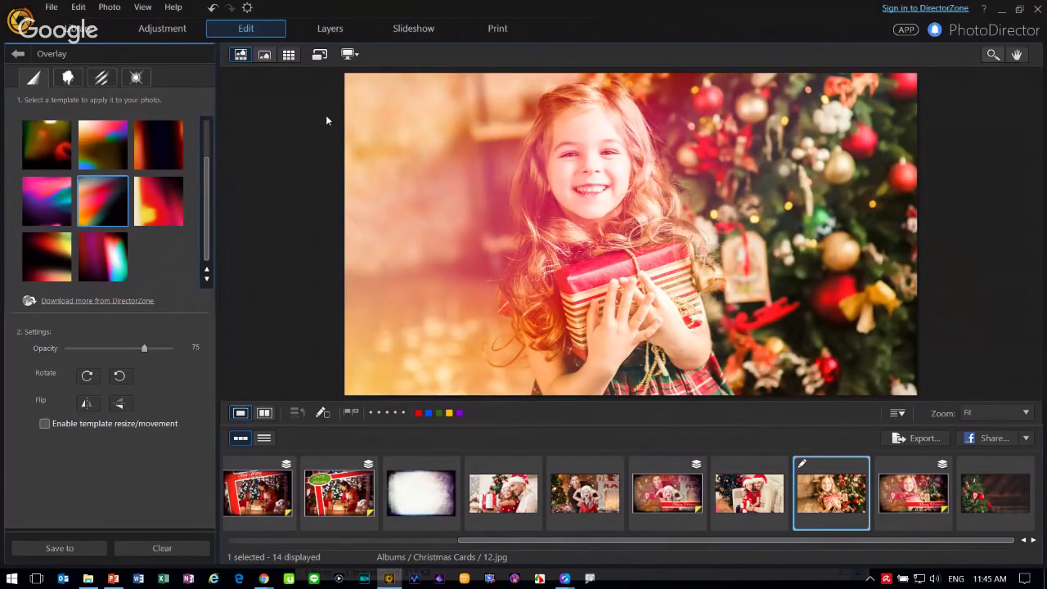
{"action": "left_click", "coordinate": [338, 32]}
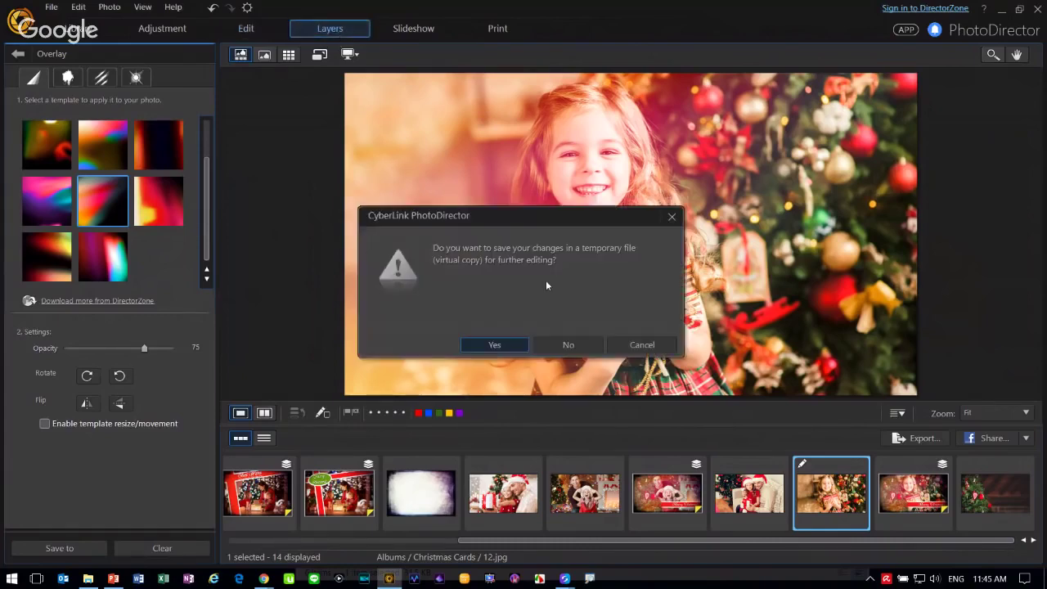
{"action": "left_click", "coordinate": [507, 344]}
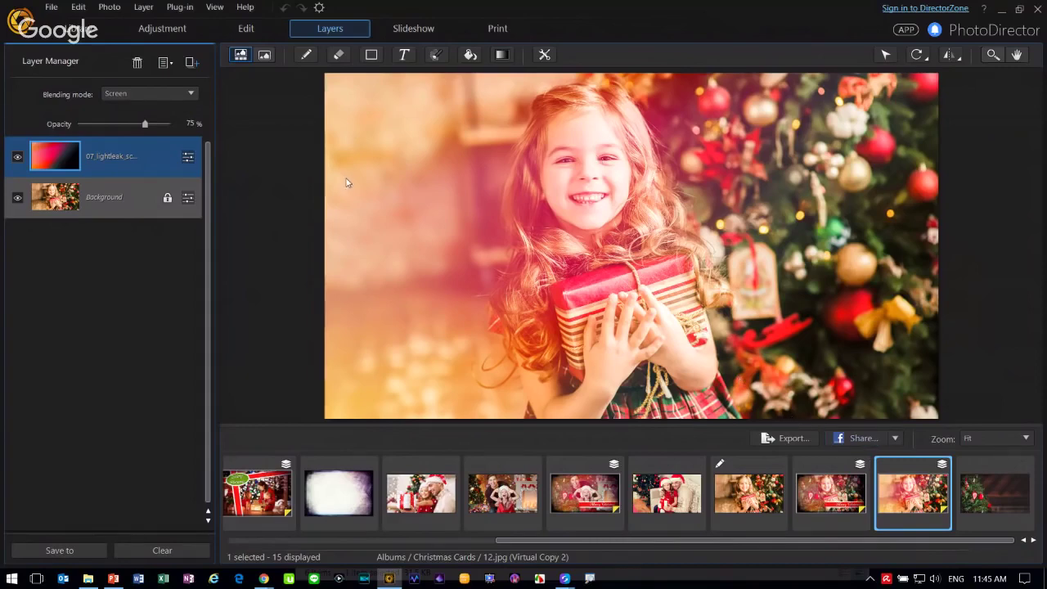
{"action": "left_click_drag", "start_coordinate": [994, 493], "coordinate": [143, 138]}
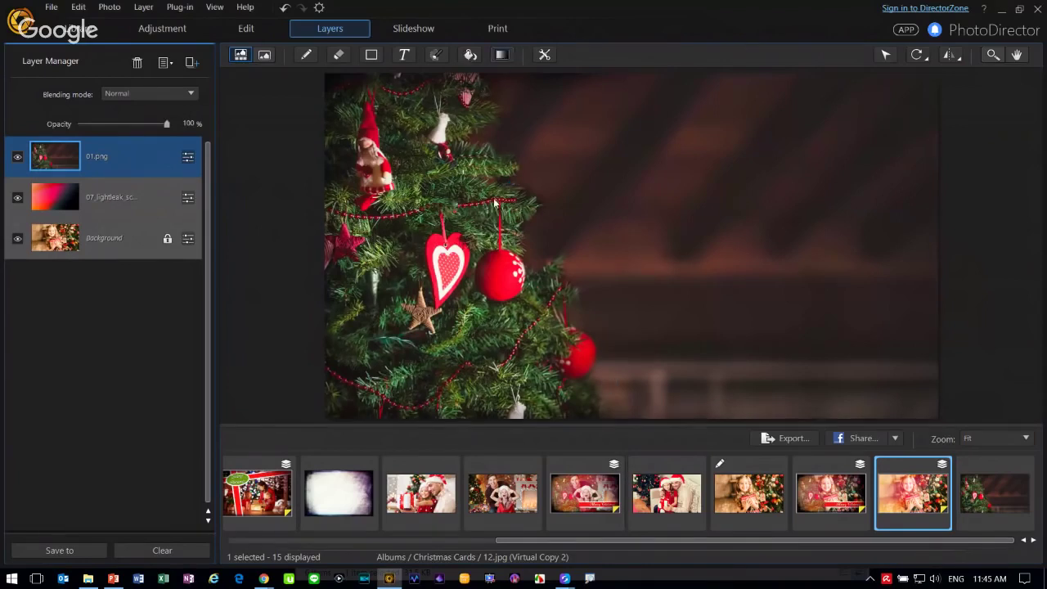
- Erase the dark background beside the tree in 01.png with the 148 px Eraser (Brush), and move the light leak layer above it
{"action": "left_click", "coordinate": [338, 55]}
{"action": "left_click", "coordinate": [301, 105]}
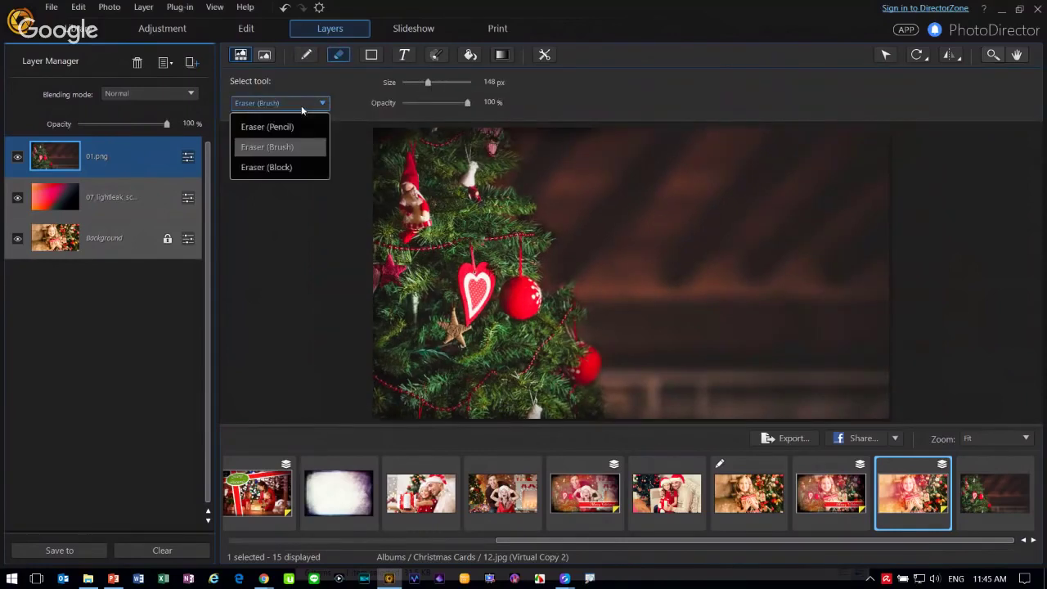
{"action": "left_click", "coordinate": [290, 146]}
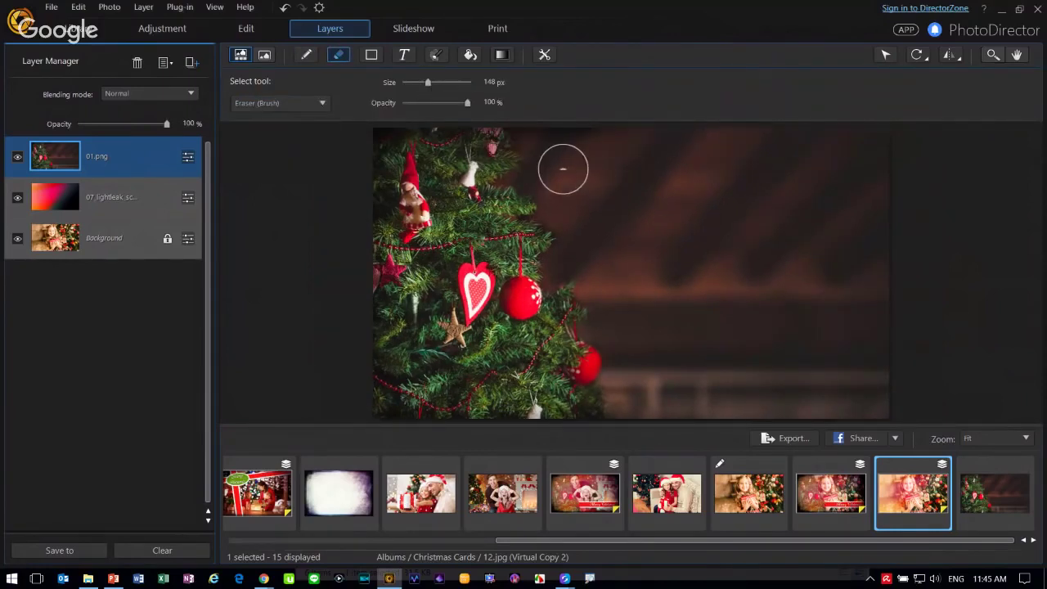
{"action": "mouse_move", "coordinate": [561, 168]}
{"action": "left_mouse_down"}
{"action": "mouse_move", "coordinate": [520, 130]}
{"action": "mouse_move", "coordinate": [533, 154]}
{"action": "mouse_move", "coordinate": [516, 173]}
{"action": "mouse_move", "coordinate": [550, 216]}
{"action": "mouse_move", "coordinate": [557, 282]}
{"action": "mouse_move", "coordinate": [582, 282]}
{"action": "mouse_move", "coordinate": [622, 407]}
{"action": "mouse_move", "coordinate": [722, 414]}
{"action": "mouse_move", "coordinate": [628, 409]}
{"action": "mouse_move", "coordinate": [575, 129]}
{"action": "mouse_move", "coordinate": [554, 137]}
{"action": "mouse_move", "coordinate": [944, 144]}
{"action": "mouse_move", "coordinate": [746, 137]}
{"action": "mouse_move", "coordinate": [832, 139]}
{"action": "mouse_move", "coordinate": [655, 168]}
{"action": "mouse_move", "coordinate": [660, 176]}
{"action": "mouse_move", "coordinate": [904, 182]}
{"action": "mouse_move", "coordinate": [646, 207]}
{"action": "mouse_move", "coordinate": [901, 209]}
{"action": "mouse_move", "coordinate": [538, 236]}
{"action": "mouse_move", "coordinate": [670, 223]}
{"action": "mouse_move", "coordinate": [642, 270]}
{"action": "mouse_move", "coordinate": [878, 259]}
{"action": "mouse_move", "coordinate": [840, 245]}
{"action": "mouse_move", "coordinate": [689, 290]}
{"action": "mouse_move", "coordinate": [883, 288]}
{"action": "mouse_move", "coordinate": [686, 316]}
{"action": "mouse_move", "coordinate": [658, 311]}
{"action": "mouse_move", "coordinate": [677, 402]}
{"action": "mouse_move", "coordinate": [903, 367]}
{"action": "mouse_move", "coordinate": [773, 319]}
{"action": "mouse_move", "coordinate": [859, 315]}
{"action": "mouse_move", "coordinate": [691, 372]}
{"action": "mouse_move", "coordinate": [823, 386]}
{"action": "mouse_move", "coordinate": [728, 405]}
{"action": "mouse_move", "coordinate": [850, 396]}
{"action": "mouse_move", "coordinate": [842, 222]}
{"action": "mouse_move", "coordinate": [749, 166]}
{"action": "mouse_move", "coordinate": [720, 164]}
{"action": "left_mouse_up"}
{"action": "mouse_move", "coordinate": [713, 365]}
{"action": "left_mouse_down"}
{"action": "mouse_move", "coordinate": [662, 190]}
{"action": "mouse_move", "coordinate": [637, 301]}
{"action": "mouse_move", "coordinate": [689, 166]}
{"action": "mouse_move", "coordinate": [702, 163]}
{"action": "left_mouse_up"}
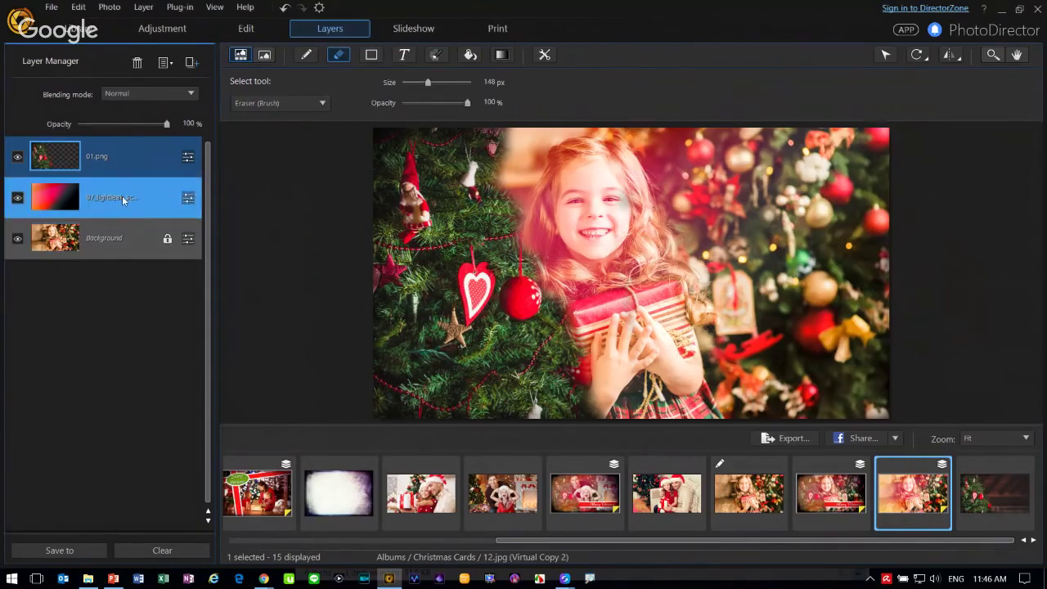
{"action": "left_click", "coordinate": [107, 196]}
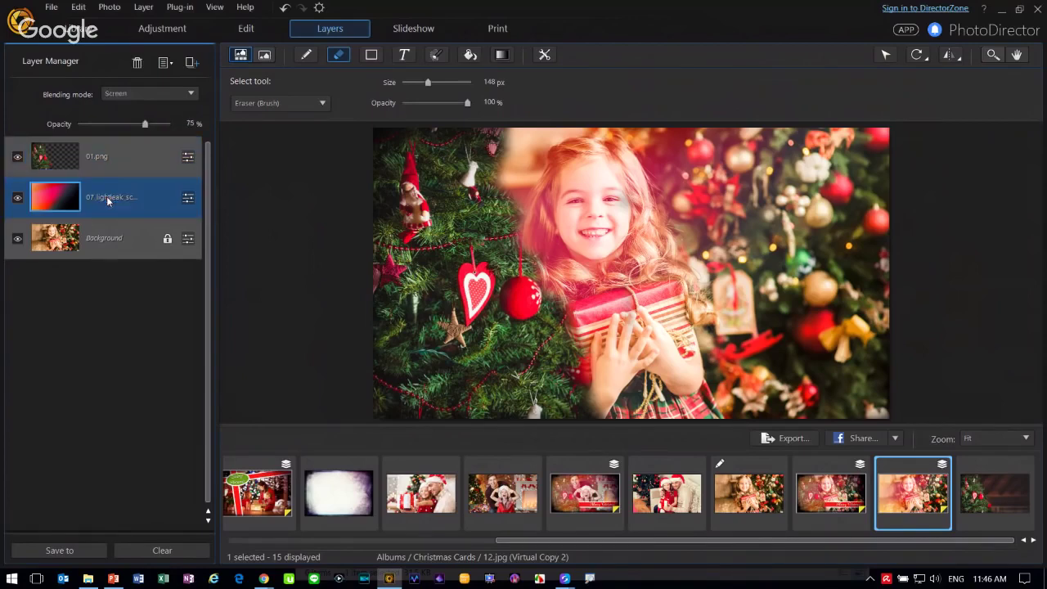
{"action": "left_click_drag", "start_coordinate": [107, 196], "coordinate": [101, 146]}
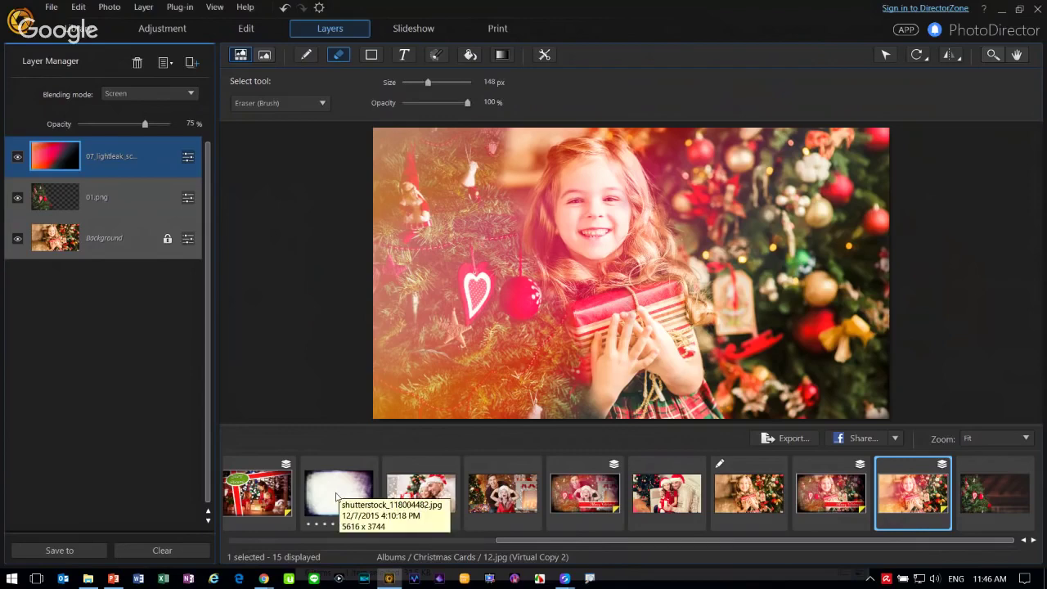
- Add the grunge frame image shutterstock_118004482.jpg as the top layer and stretch it sideways to cover the full photo width
{"action": "left_click_drag", "start_coordinate": [327, 493], "coordinate": [156, 159]}
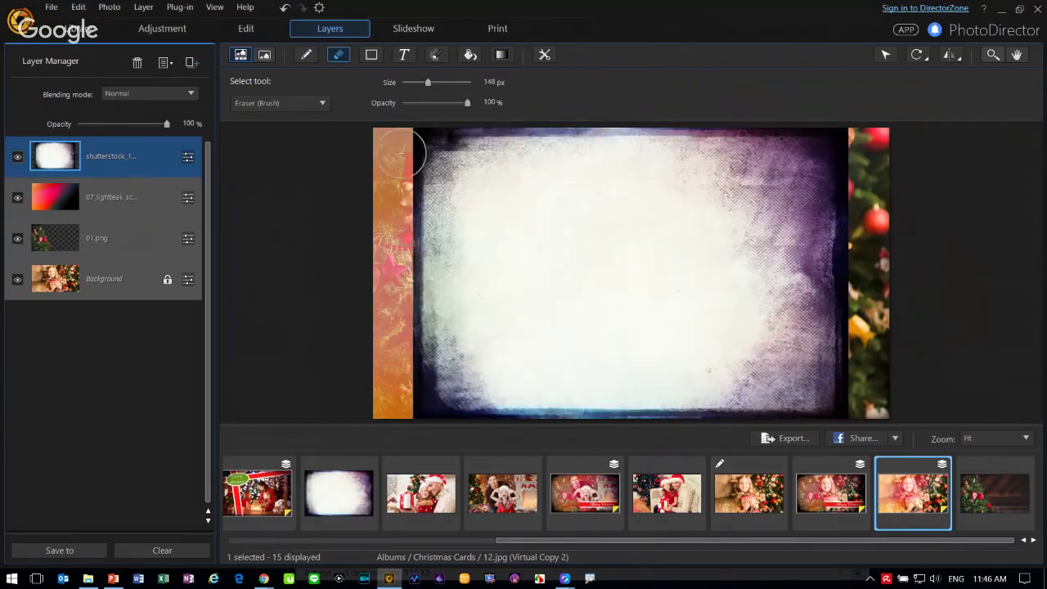
{"action": "left_click", "coordinate": [877, 55]}
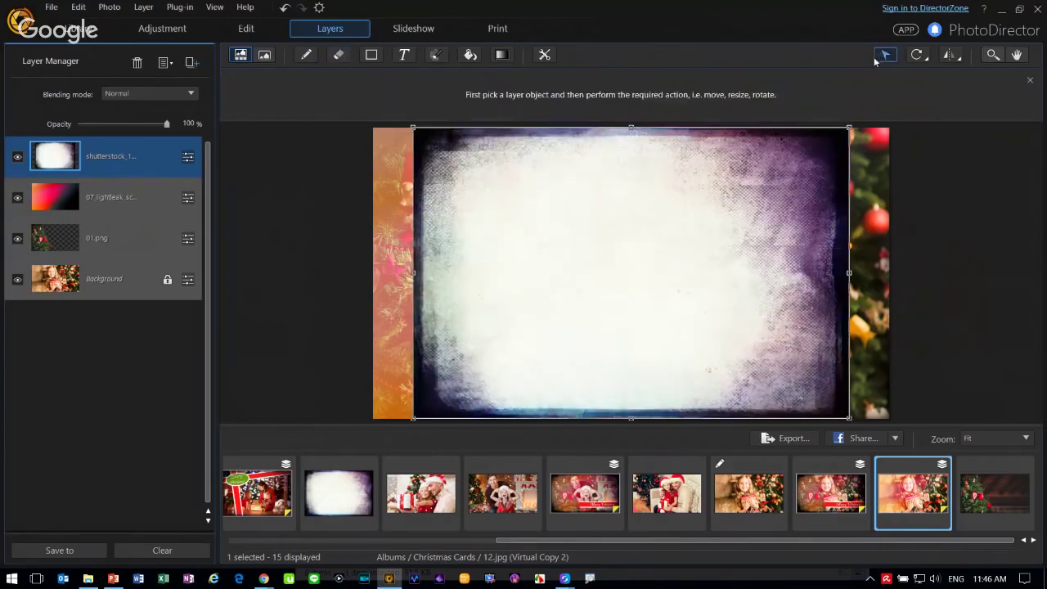
{"action": "left_click_drag", "start_coordinate": [850, 273], "coordinate": [891, 273]}
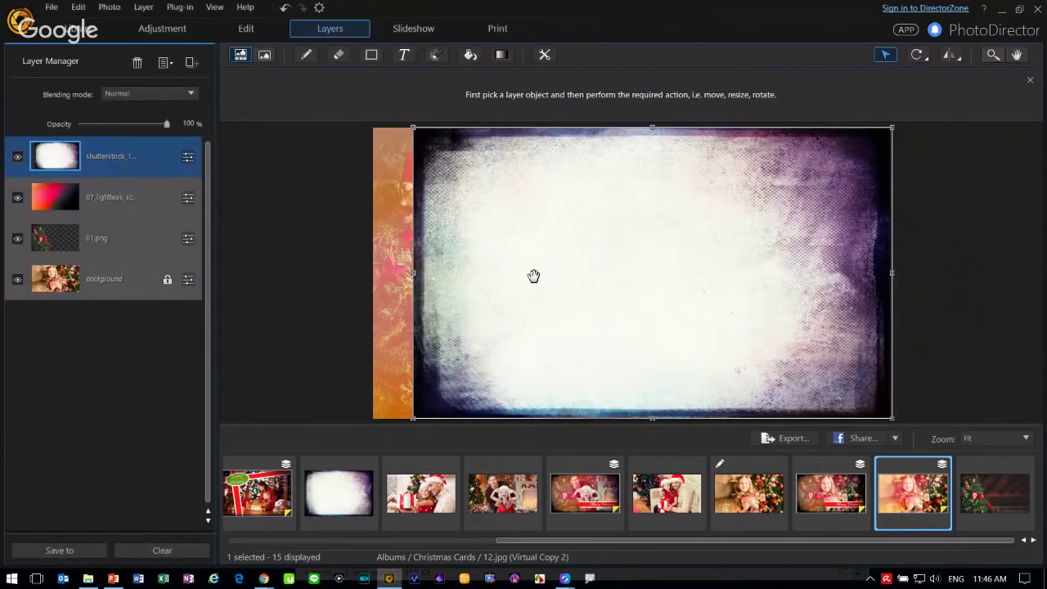
{"action": "left_click_drag", "start_coordinate": [413, 273], "coordinate": [366, 273]}
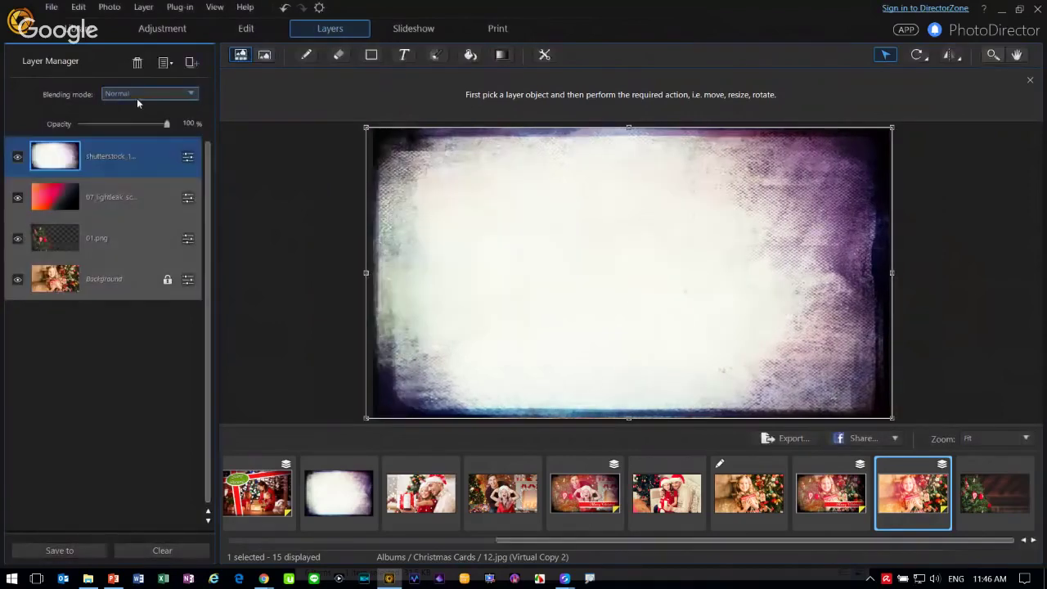
- Set the grunge frame layer's blending mode to Multiply and its opacity to 82%
{"action": "left_click", "coordinate": [136, 98]}
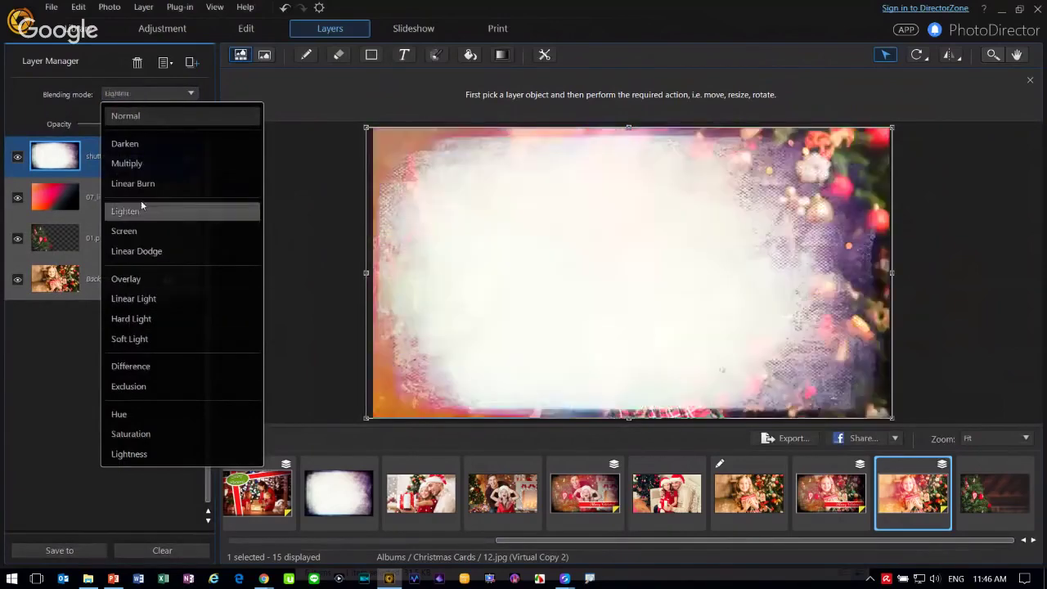
{"action": "left_click", "coordinate": [144, 167]}
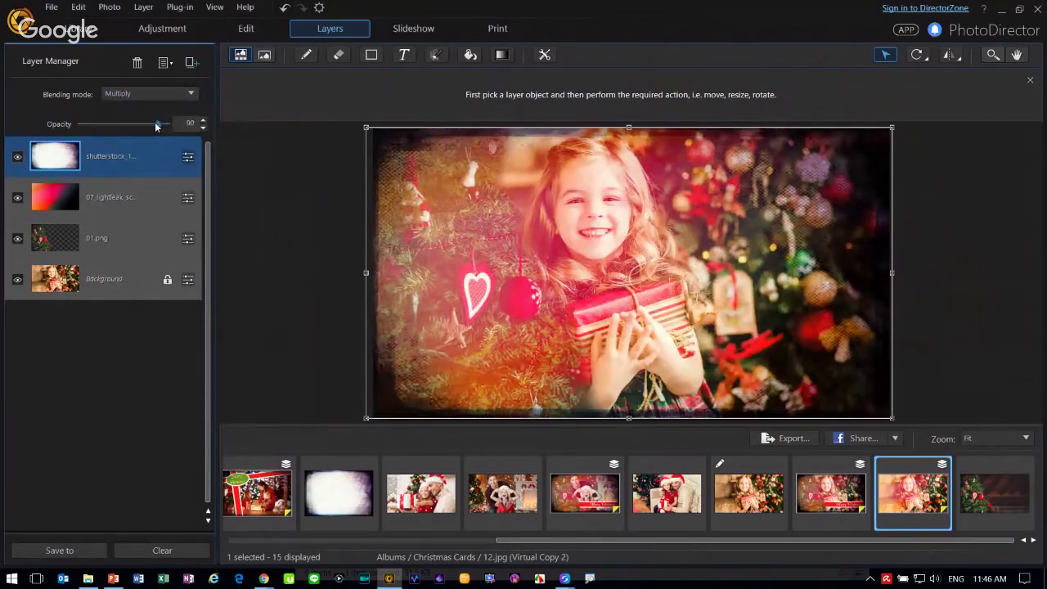
{"action": "left_click_drag", "start_coordinate": [156, 126], "coordinate": [149, 124]}
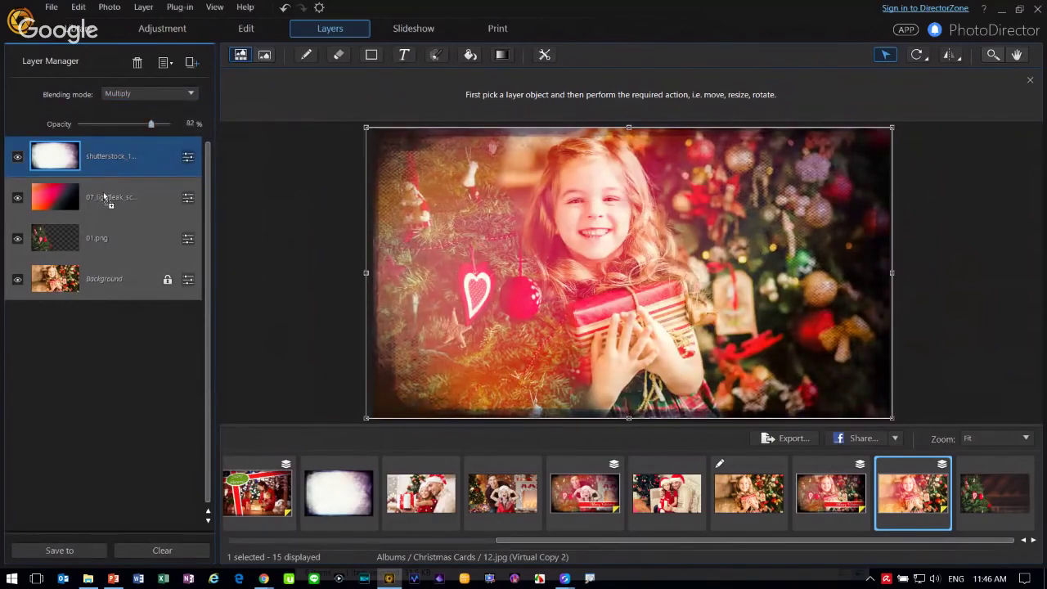
- Try the grunge frame beneath the light leak layer, lower the light leak's opacity, and return the frame to the top
{"action": "left_click_drag", "start_coordinate": [104, 197], "coordinate": [102, 207]}
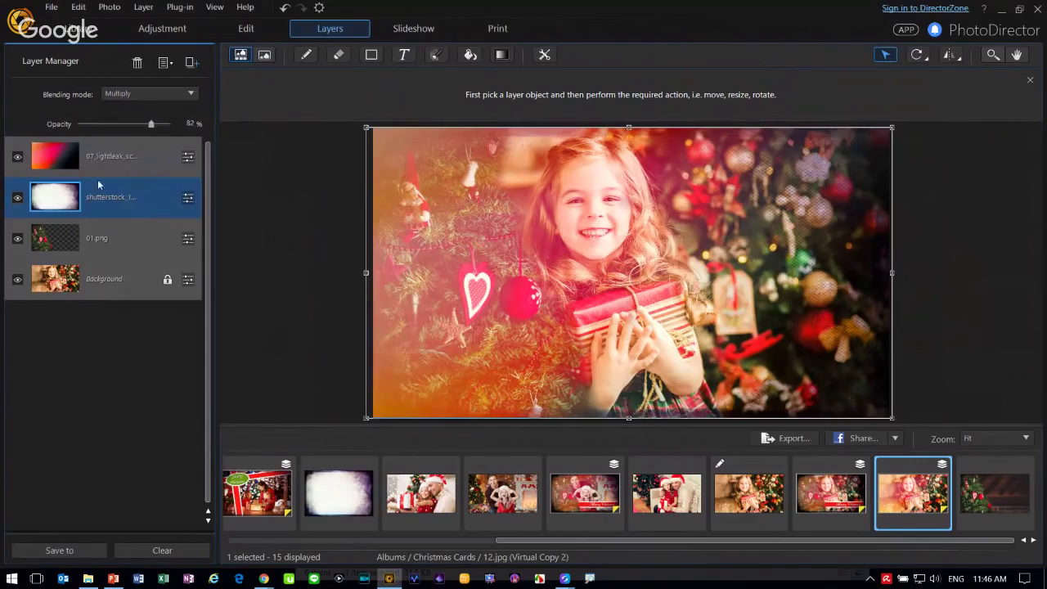
{"action": "left_click", "coordinate": [114, 159]}
{"action": "mouse_move", "coordinate": [146, 125]}
{"action": "left_mouse_down"}
{"action": "mouse_move", "coordinate": [128, 124]}
{"action": "mouse_move", "coordinate": [139, 124]}
{"action": "left_mouse_up"}
{"action": "left_click_drag", "start_coordinate": [139, 180], "coordinate": [140, 158]}
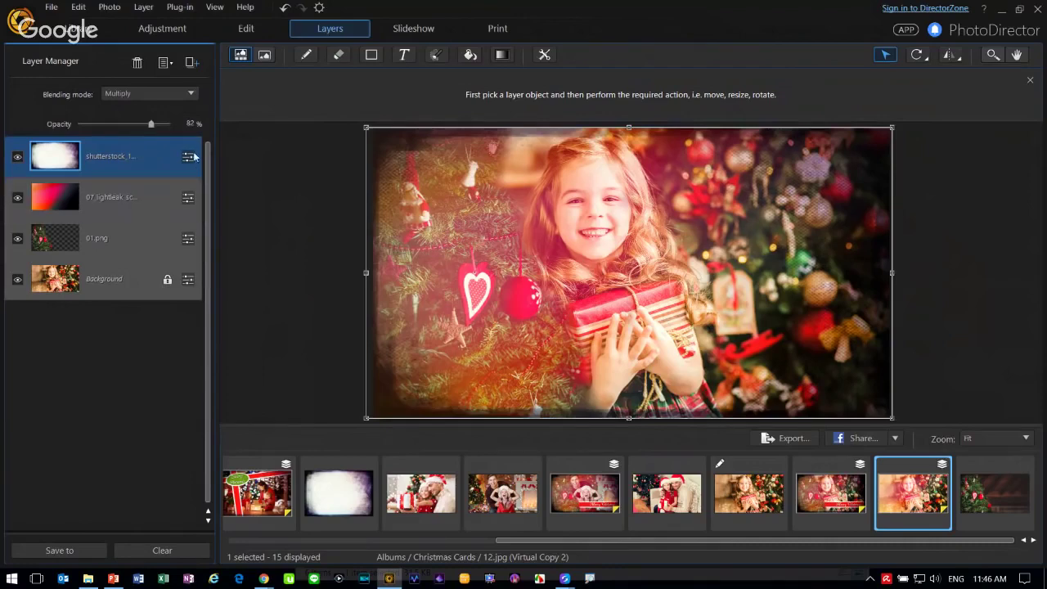
{"action": "left_click", "coordinate": [273, 182]}
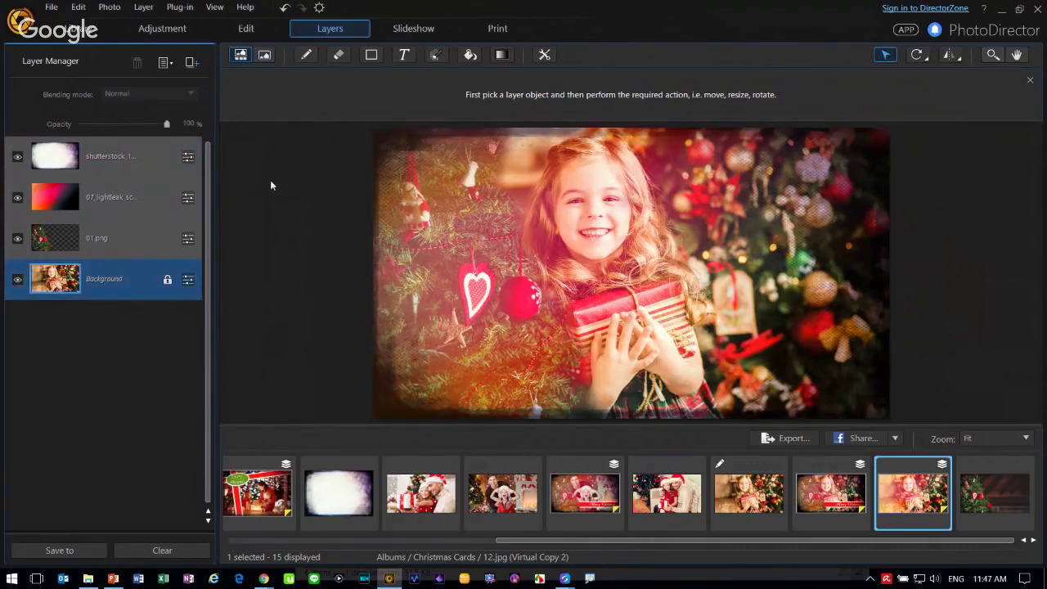
- Draw a white rectangular band about 2086 by 145 px across the lower part of the photo, above the grunge frame layer
{"action": "left_click", "coordinate": [139, 148]}
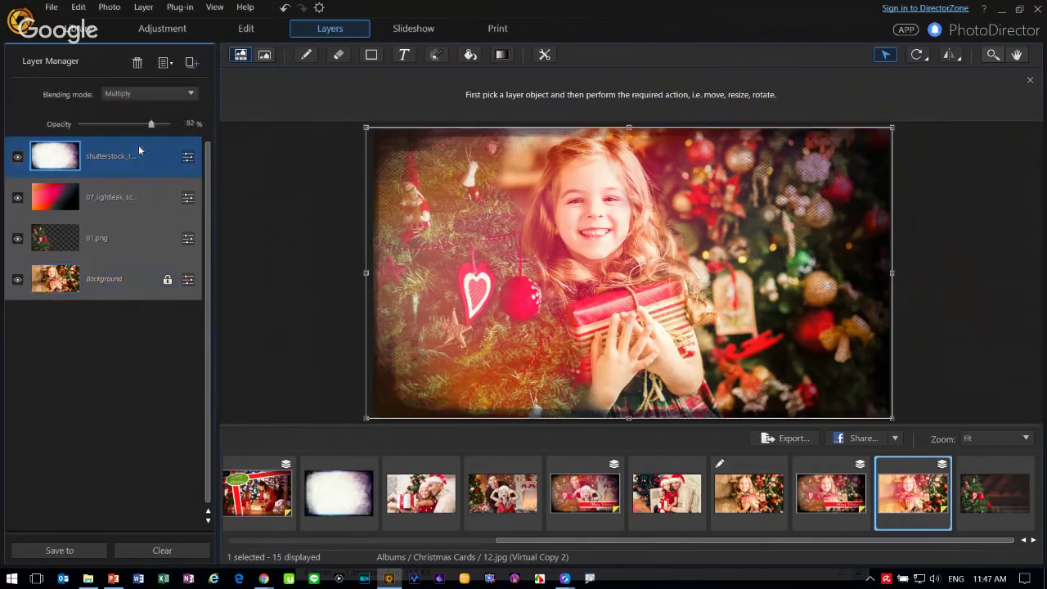
{"action": "left_click", "coordinate": [373, 55]}
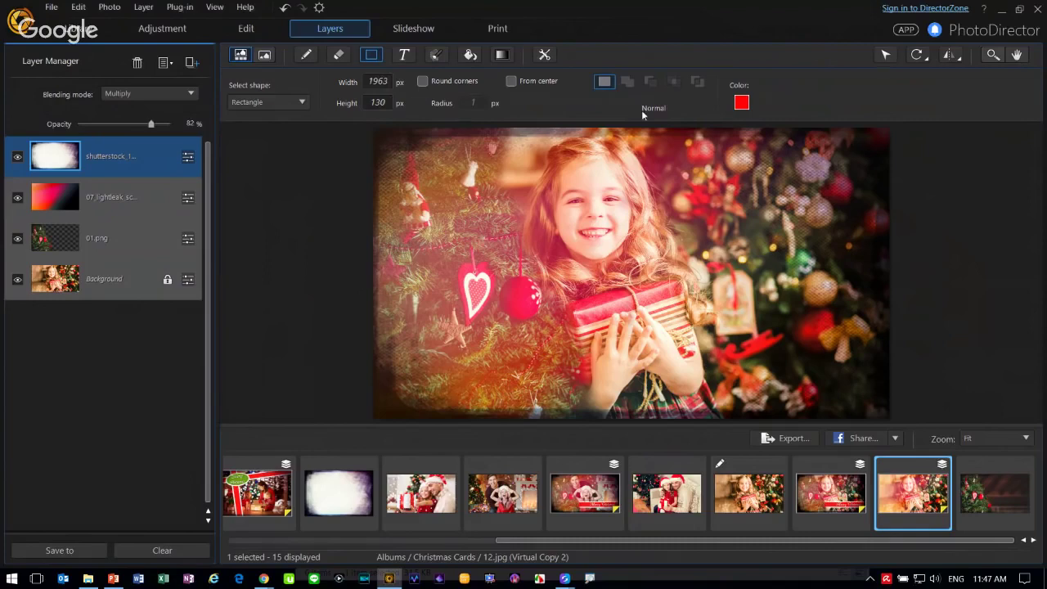
{"action": "left_click", "coordinate": [740, 103]}
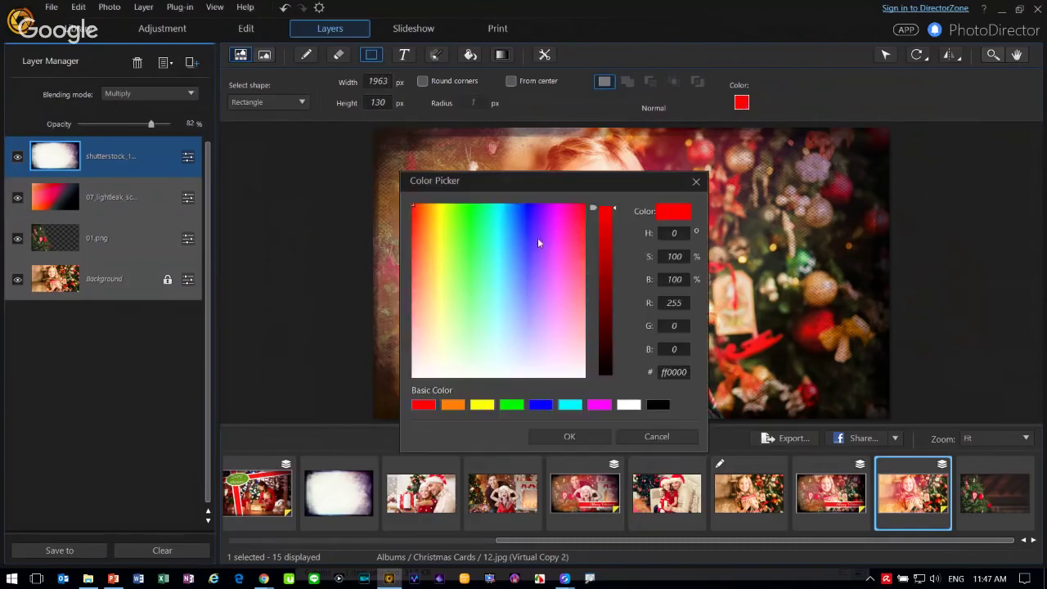
{"action": "left_click", "coordinate": [628, 404]}
{"action": "left_click", "coordinate": [587, 436]}
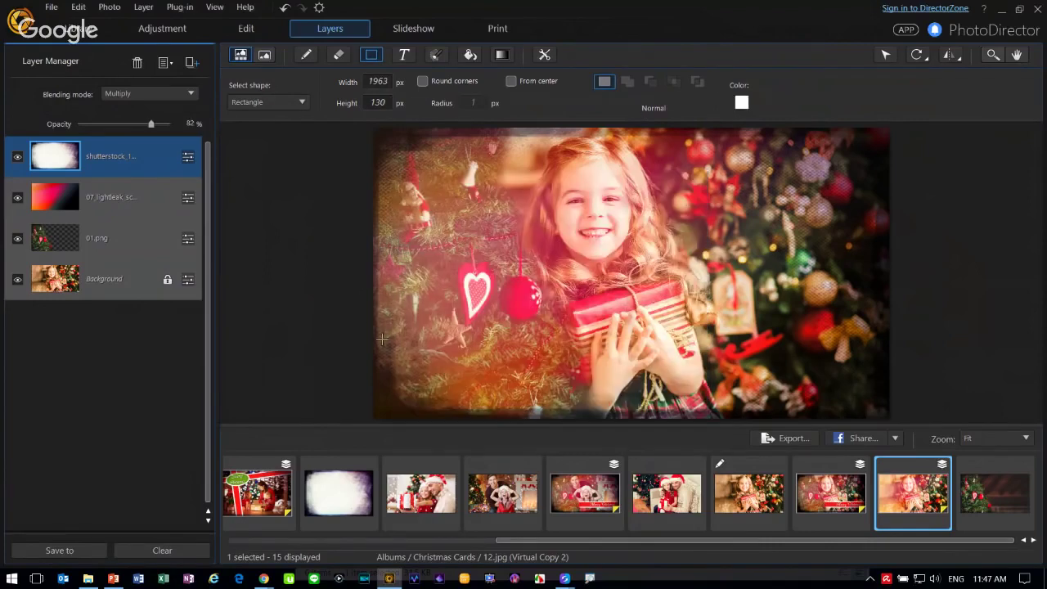
{"action": "left_click_drag", "start_coordinate": [372, 311], "coordinate": [936, 351]}
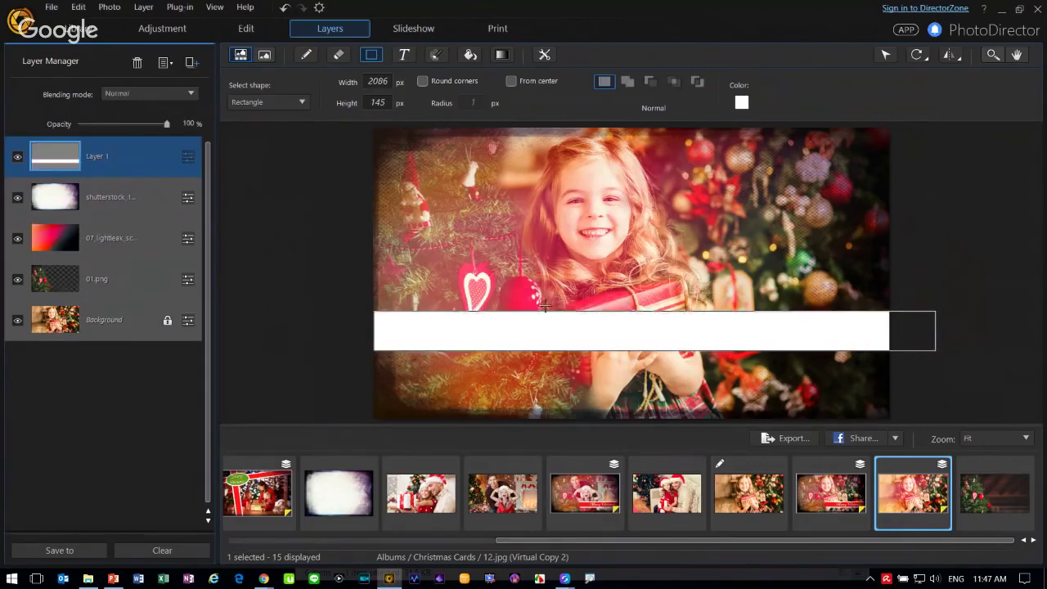
- Add an empty layer and draw a red rectangle about 2017 by 120 px on it, inside the white band
{"action": "left_click", "coordinate": [191, 63]}
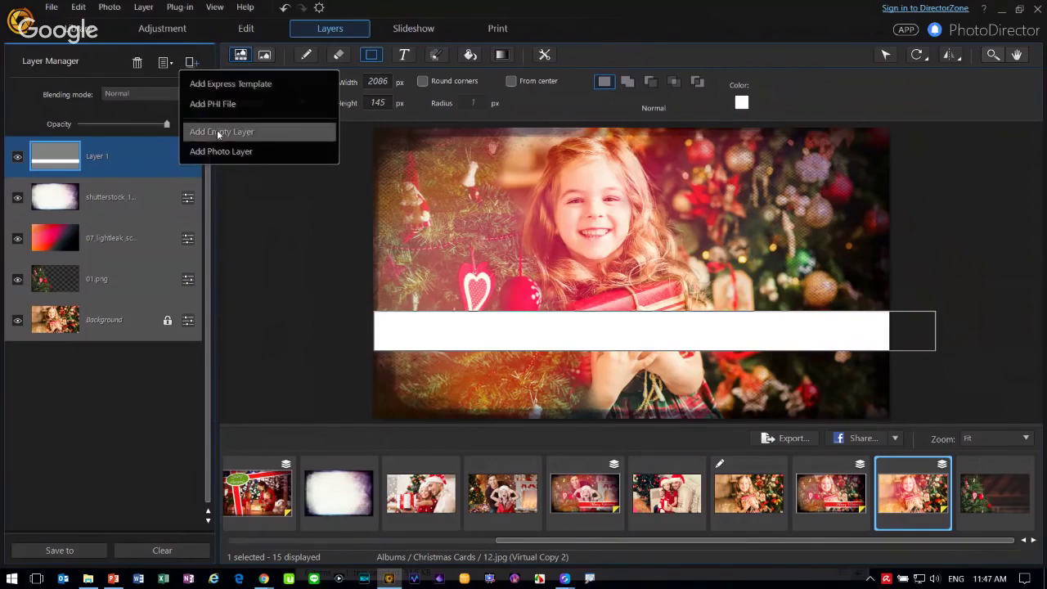
{"action": "left_click", "coordinate": [274, 132]}
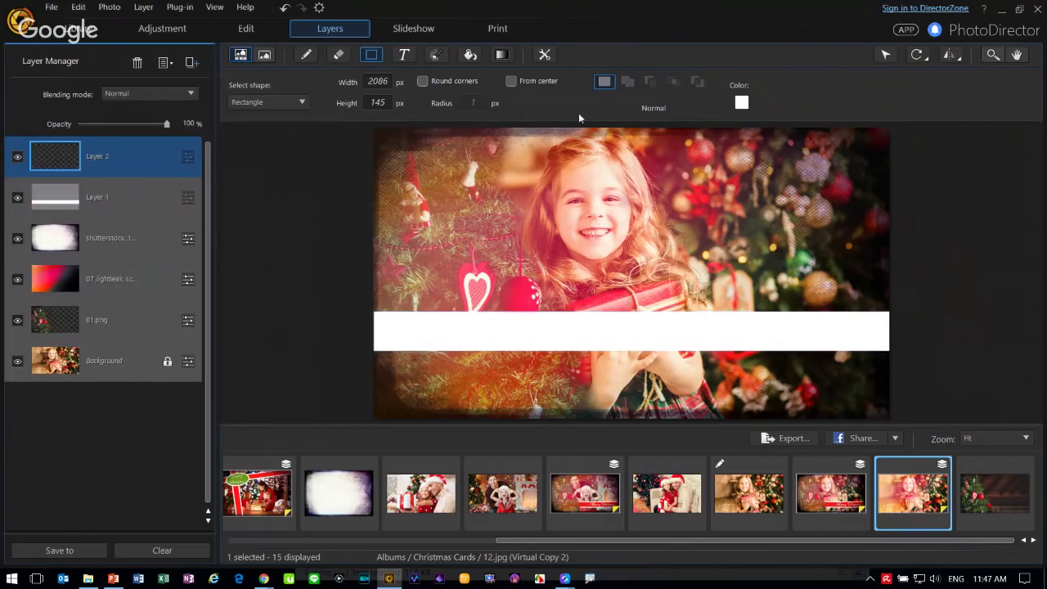
{"action": "left_click", "coordinate": [741, 103]}
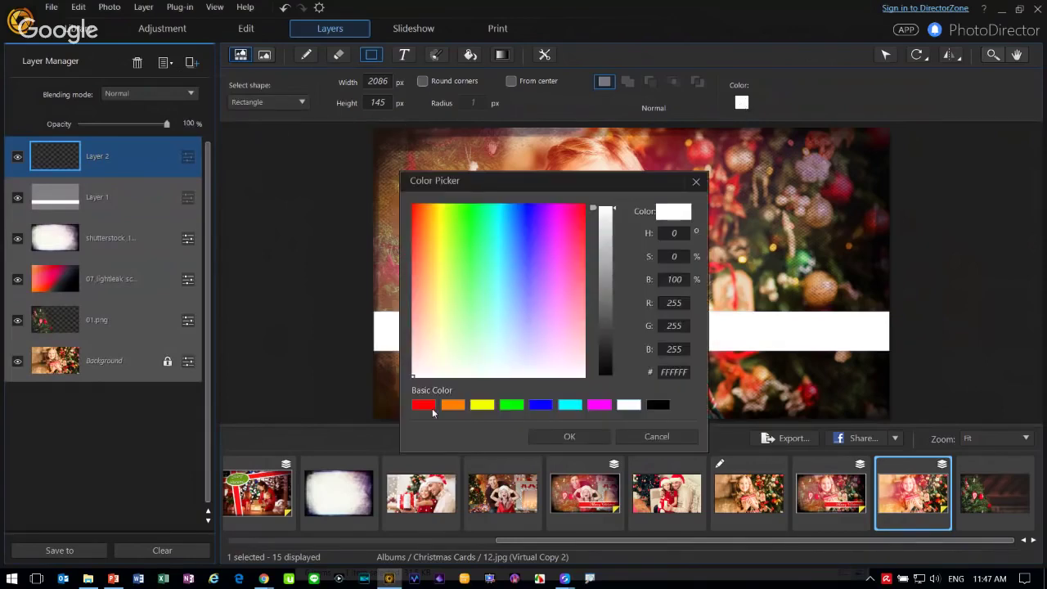
{"action": "left_click", "coordinate": [425, 405]}
{"action": "left_click", "coordinate": [555, 436]}
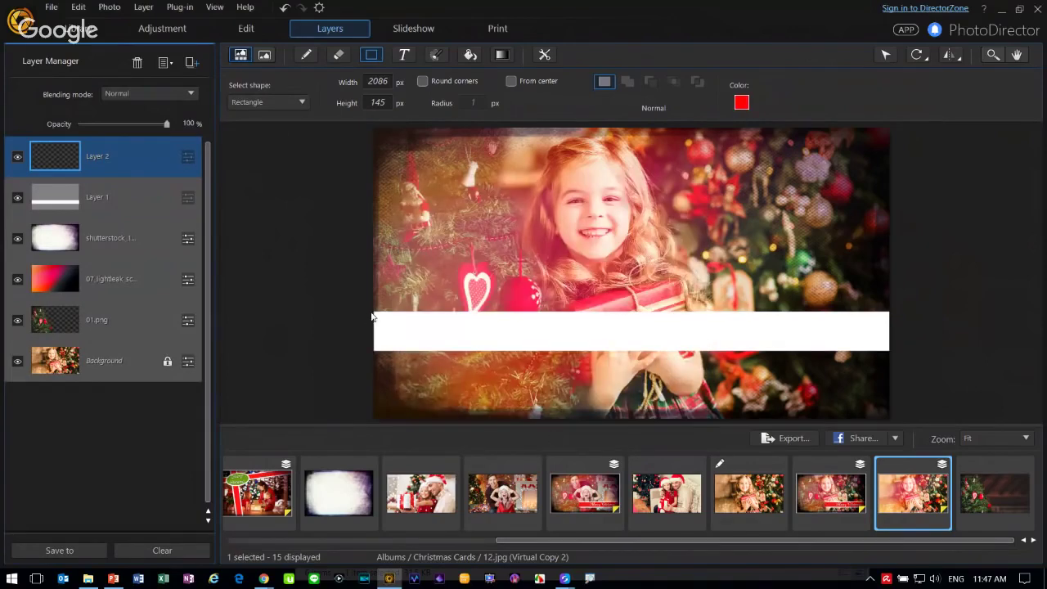
{"action": "left_click_drag", "start_coordinate": [374, 313], "coordinate": [917, 348]}
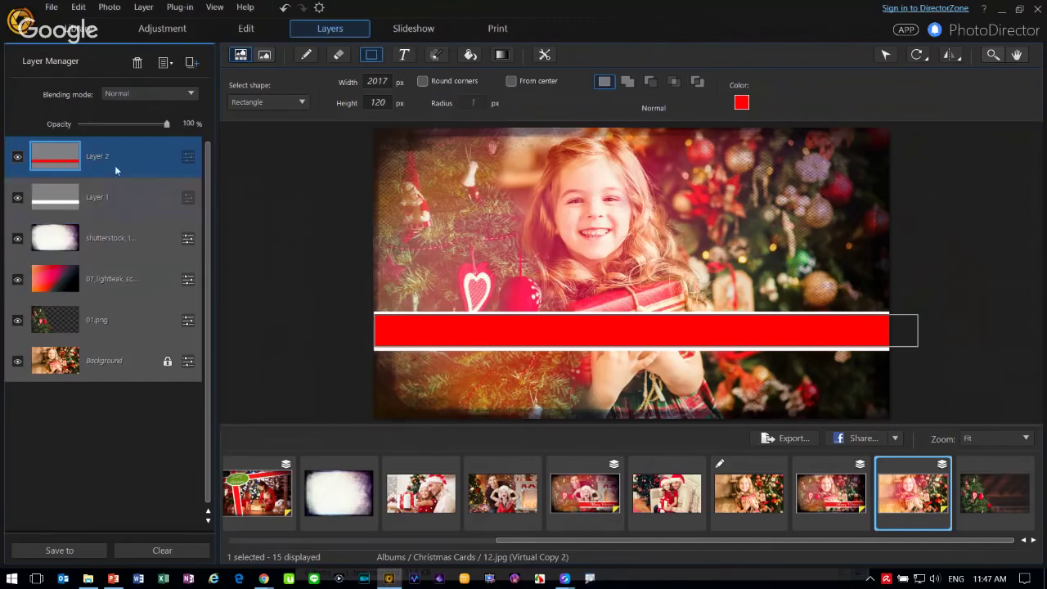
- Select the red and white band layers together and move them down, extending past both side edges of the photo
{"action": "left_click", "coordinate": [884, 56]}
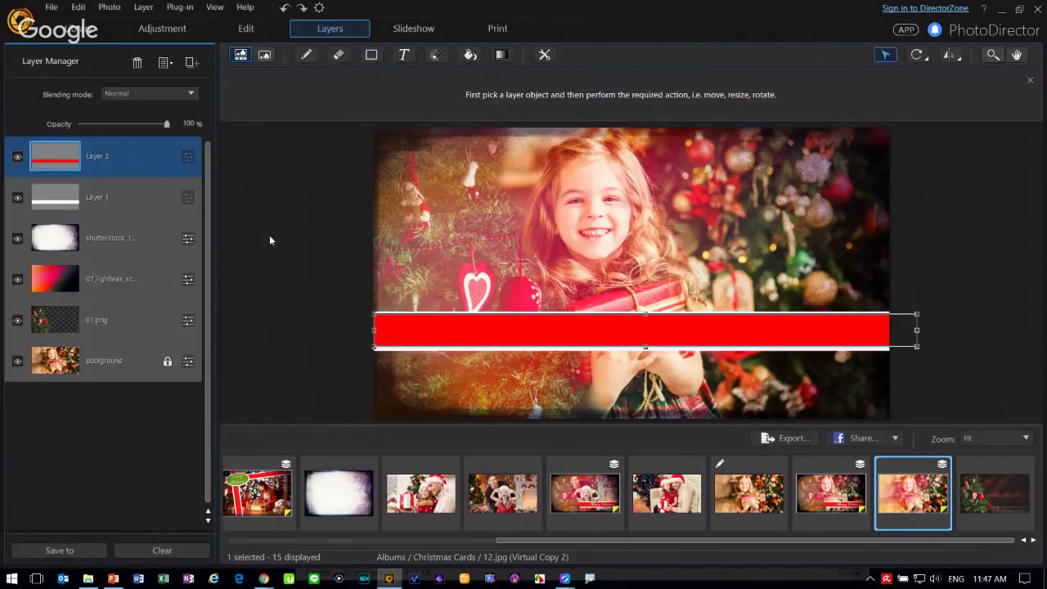
{"action": "left_click", "coordinate": [128, 211], "text": "ctrl"}
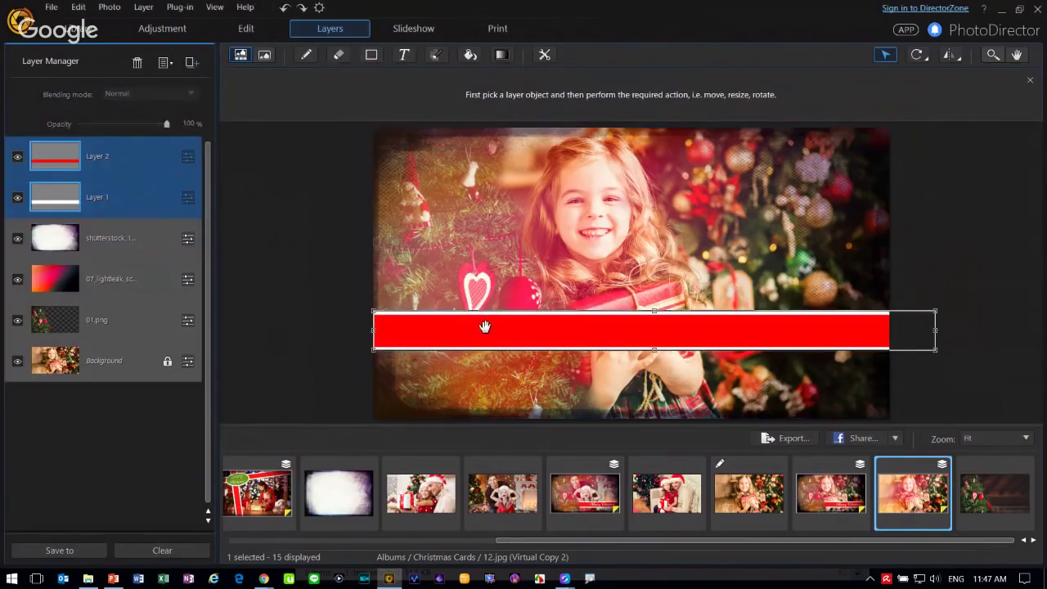
{"action": "left_click_drag", "start_coordinate": [485, 327], "coordinate": [460, 357]}
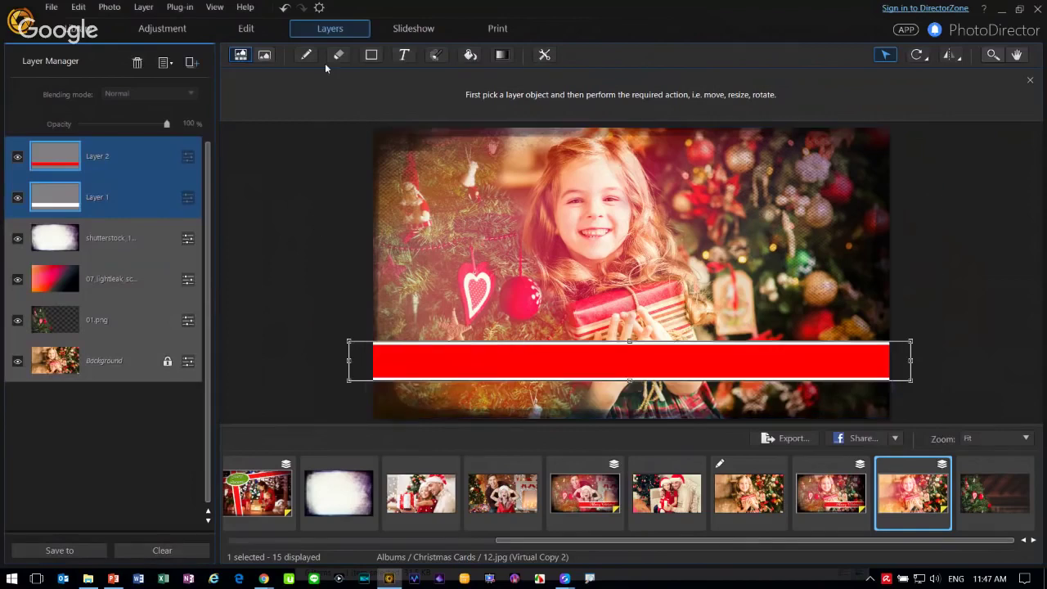
- Add a "Merry Christmas" text layer over the photo and widen its text box so the greeting fits on one line
{"action": "left_click", "coordinate": [405, 55]}
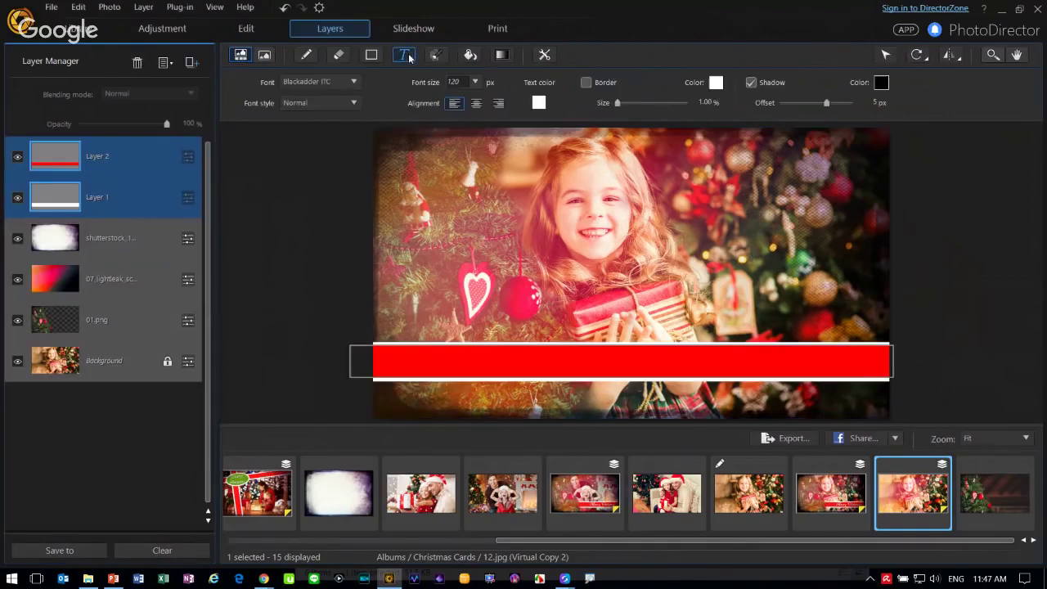
{"action": "left_click", "coordinate": [601, 290]}
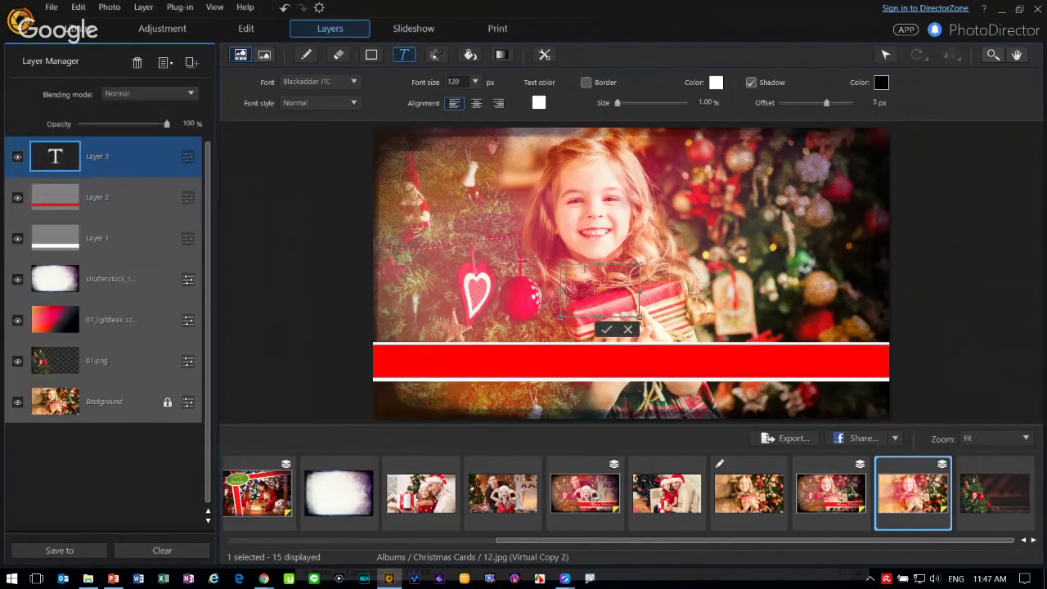
{"action": "type", "text": "Merr"}
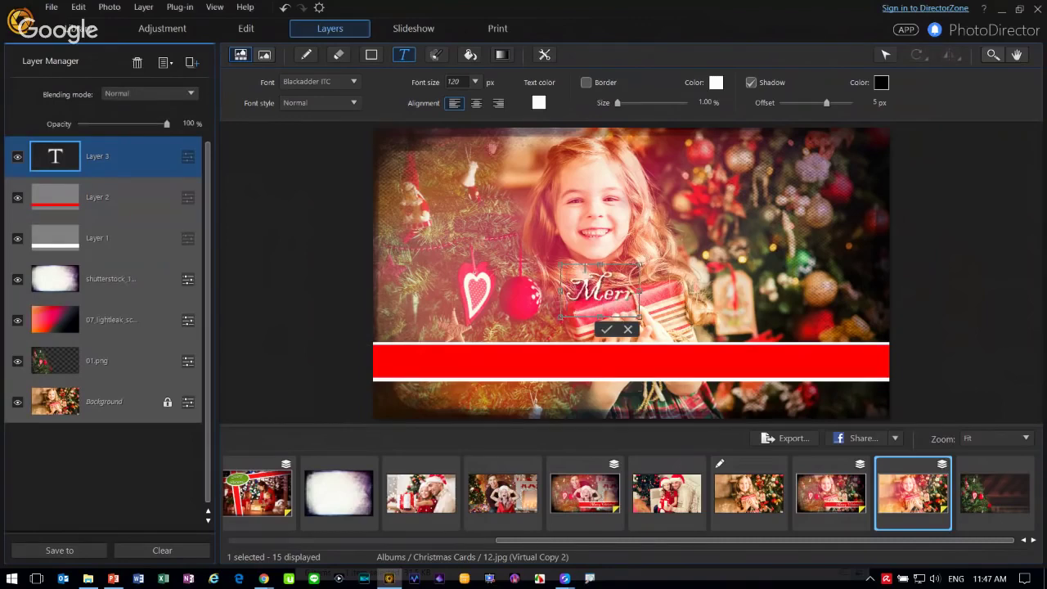
{"action": "type", "text": "y Ch"}
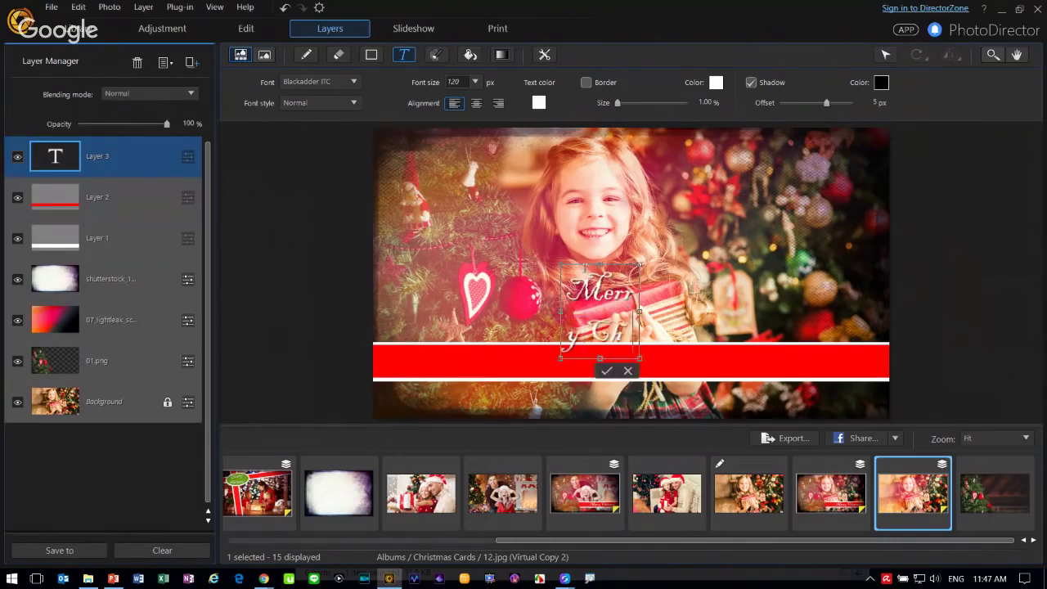
{"action": "type", "text": "ristm"}
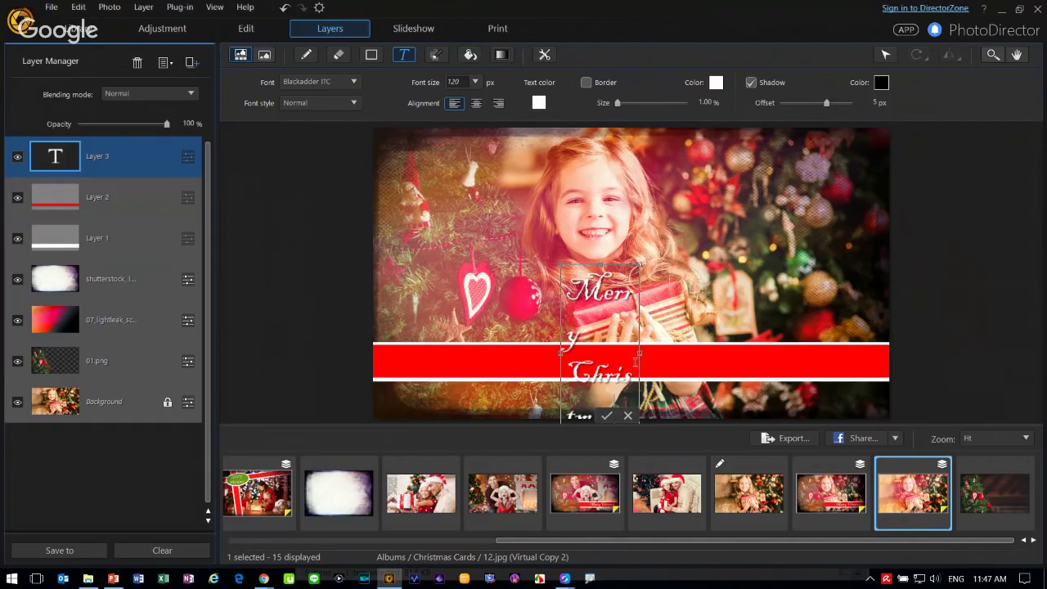
{"action": "left_click_drag", "start_coordinate": [640, 352], "coordinate": [837, 352]}
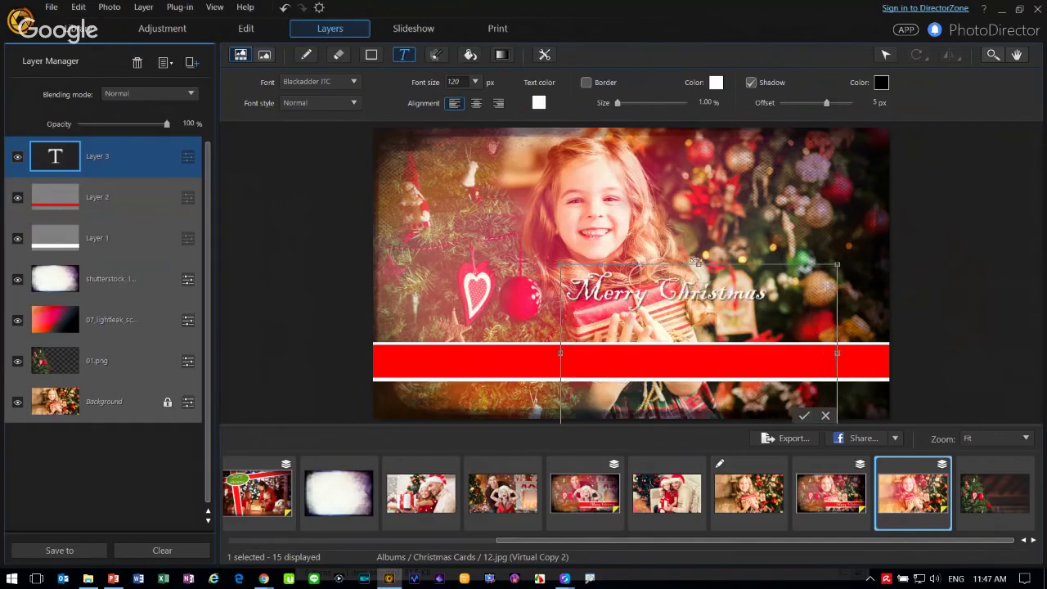
- Move the greeting text onto the right-hand part of the red band
{"action": "left_click_drag", "start_coordinate": [696, 263], "coordinate": [697, 362]}
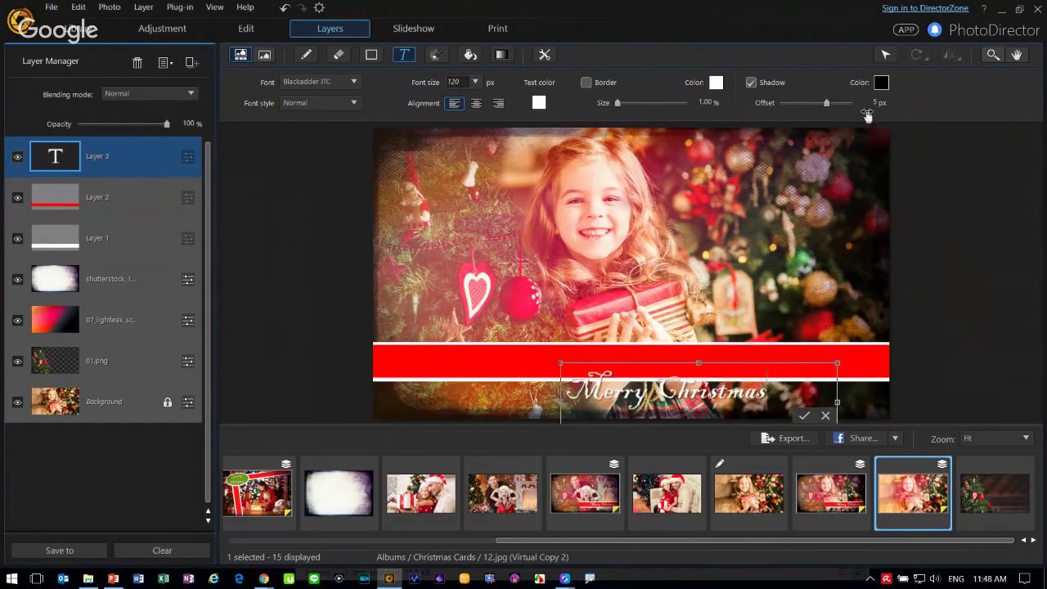
{"action": "left_click", "coordinate": [885, 54]}
{"action": "left_click_drag", "start_coordinate": [735, 397], "coordinate": [821, 368]}
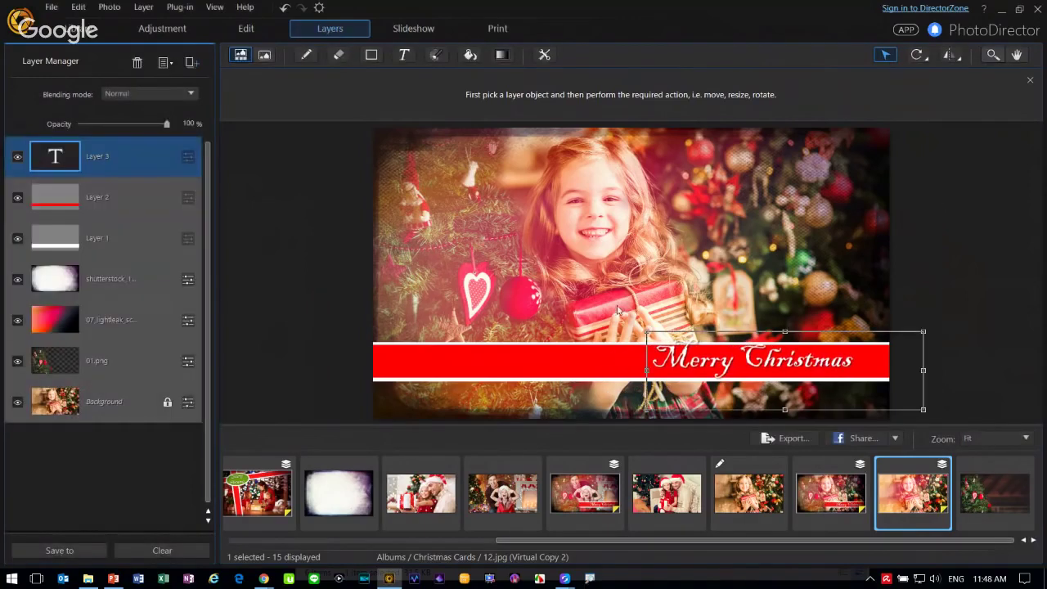
- Move the greeting text layer and both band layers beneath the 01.png tree layer, keeping the text above the bands
{"action": "left_click", "coordinate": [112, 196], "text": "ctrl"}
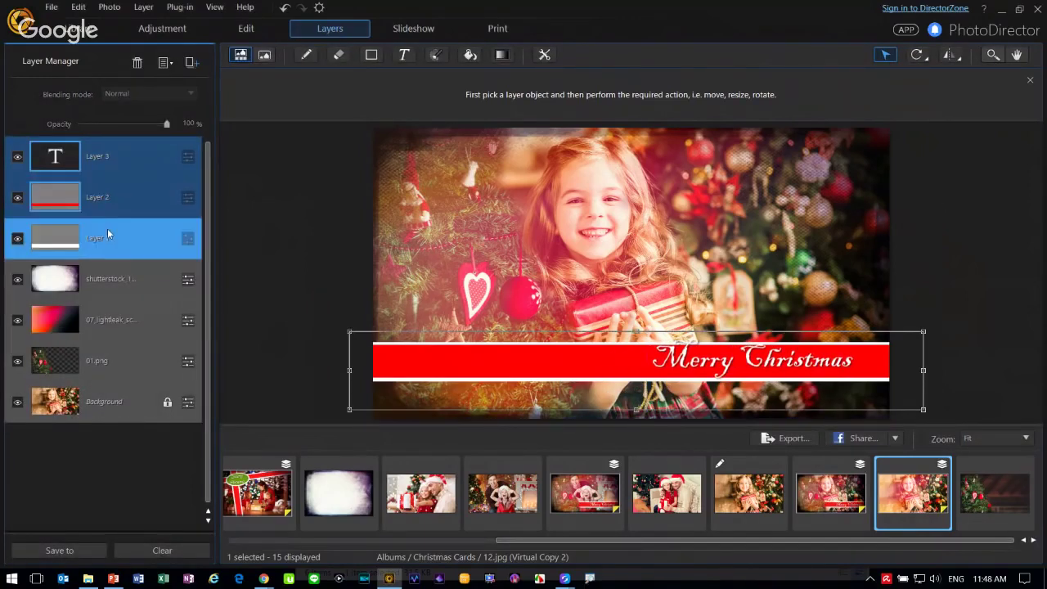
{"action": "left_click", "coordinate": [148, 245], "text": "shift"}
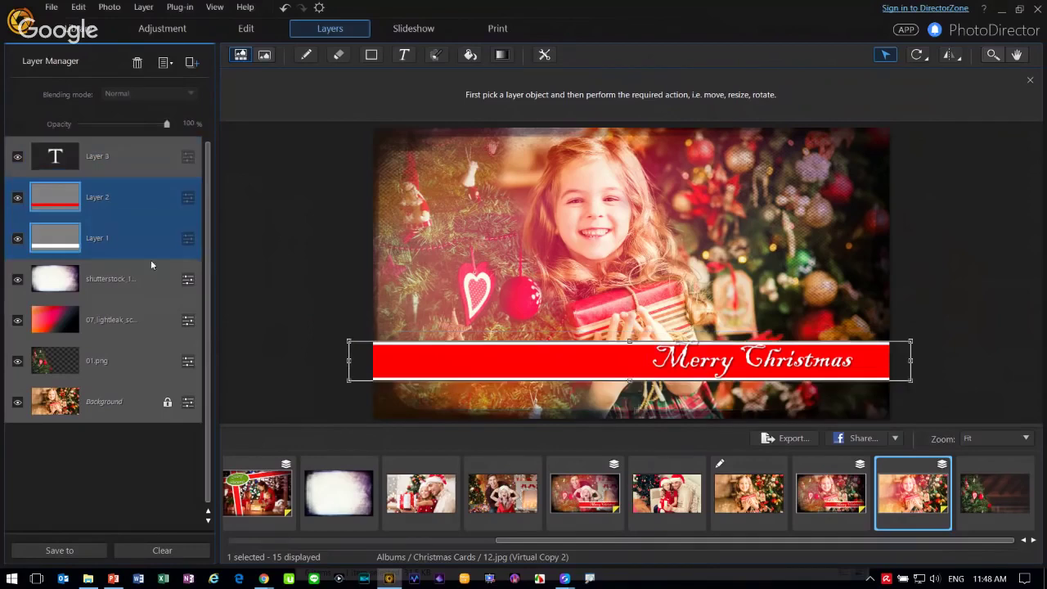
{"action": "left_click", "coordinate": [135, 154]}
{"action": "left_click_drag", "start_coordinate": [134, 151], "coordinate": [97, 374]}
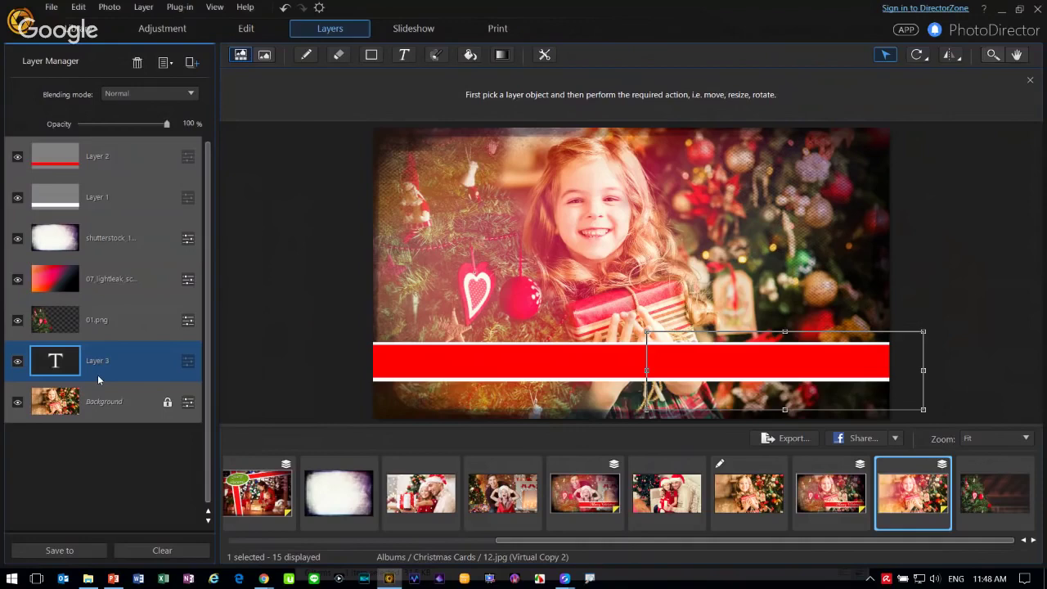
{"action": "left_click", "coordinate": [119, 164]}
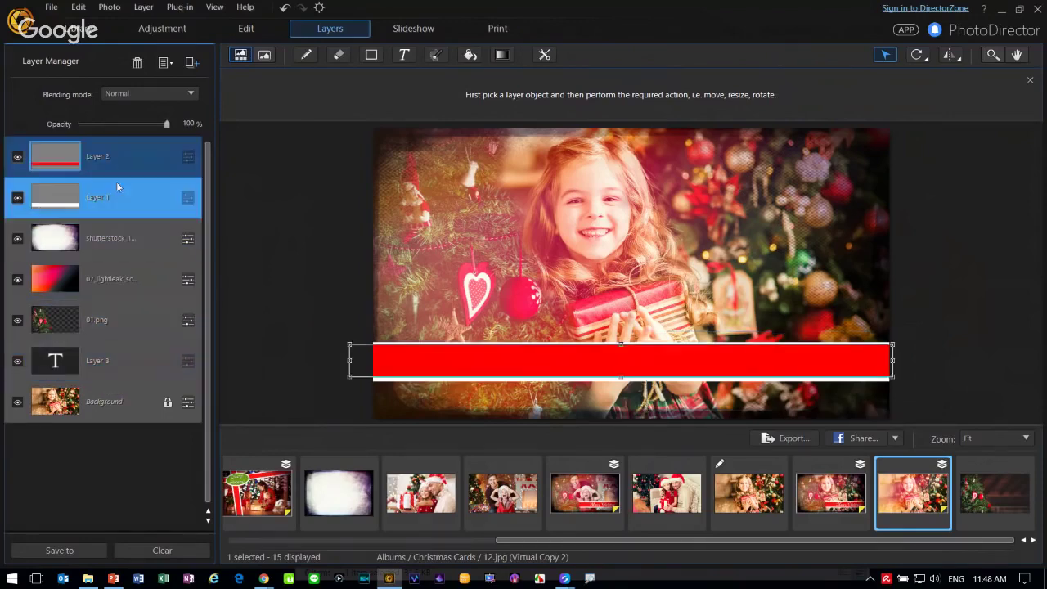
{"action": "left_click", "coordinate": [117, 182], "text": "ctrl"}
{"action": "left_click_drag", "start_coordinate": [118, 159], "coordinate": [104, 377]}
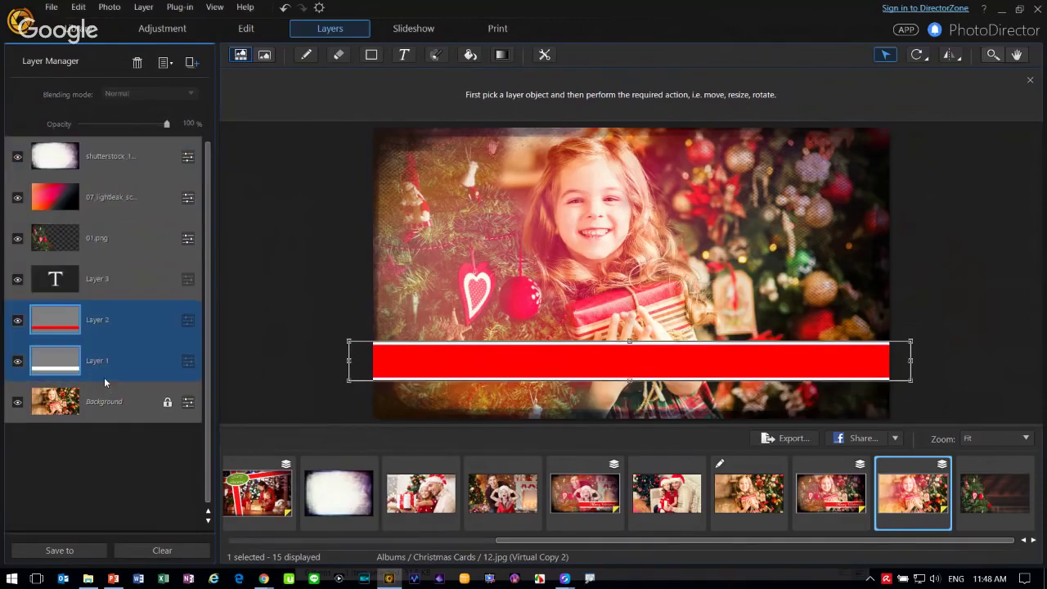
{"action": "left_click", "coordinate": [959, 297]}
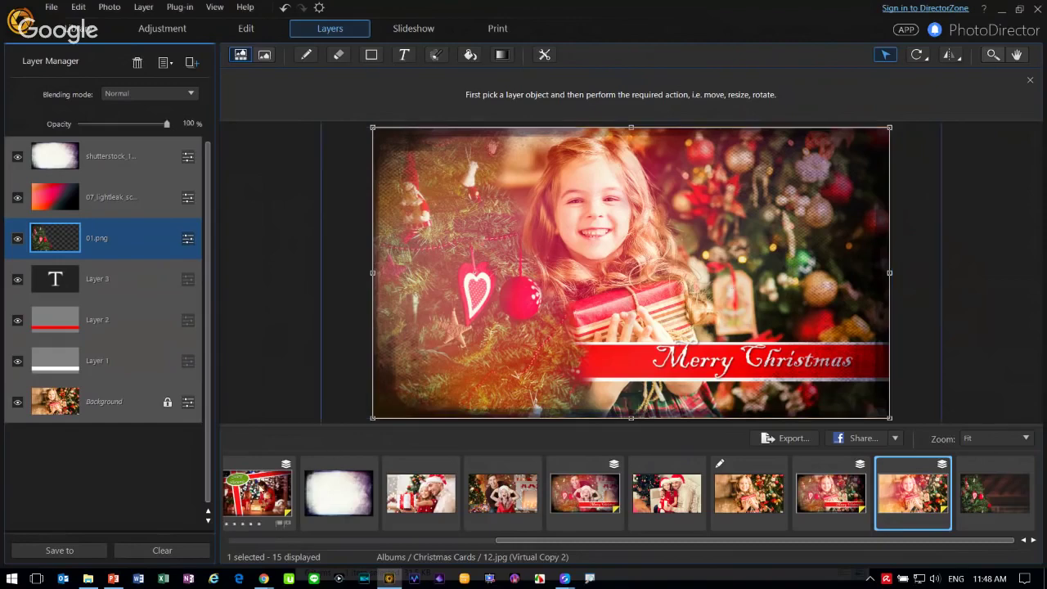
- Save the visible layers as an Express Template named "Xmas Card 2", with the tag "Xmas" and the description "Xmas Card 2"
{"action": "left_click", "coordinate": [84, 555]}
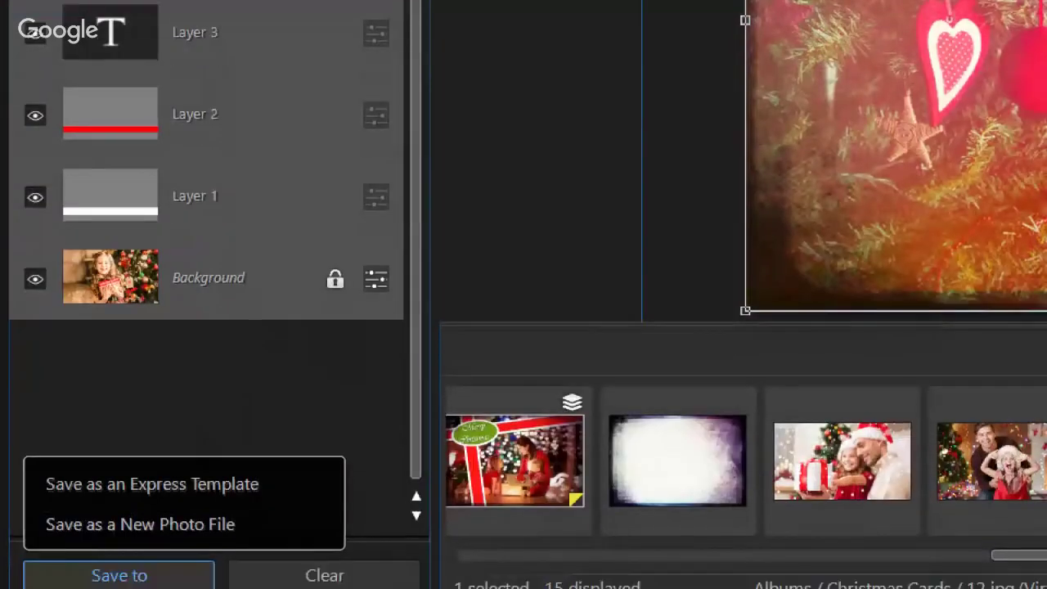
{"action": "left_click", "coordinate": [70, 517]}
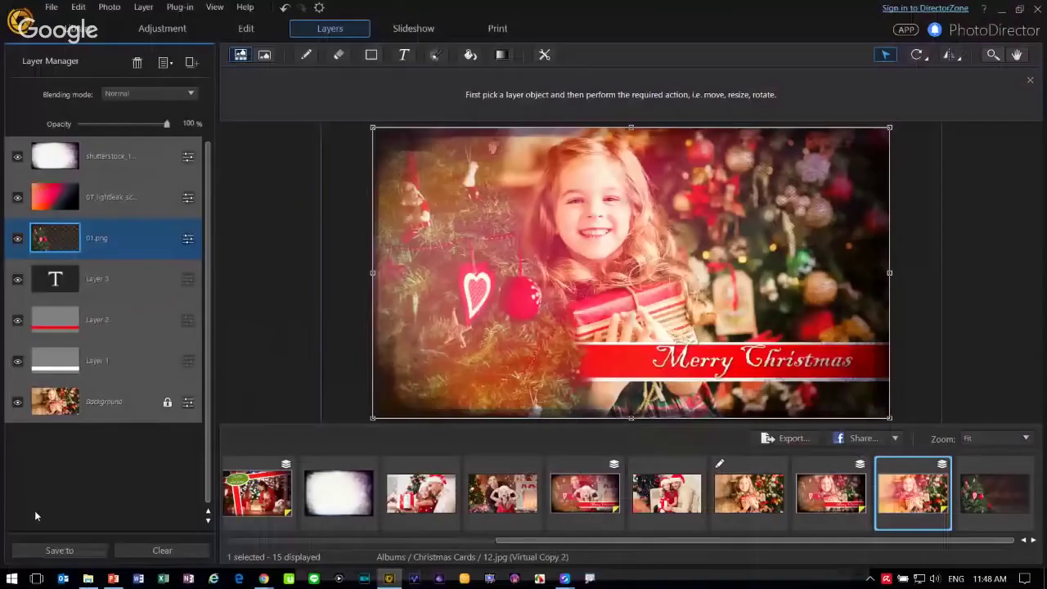
{"action": "left_click", "coordinate": [59, 549]}
{"action": "left_click", "coordinate": [77, 505]}
{"action": "left_click", "coordinate": [511, 296]}
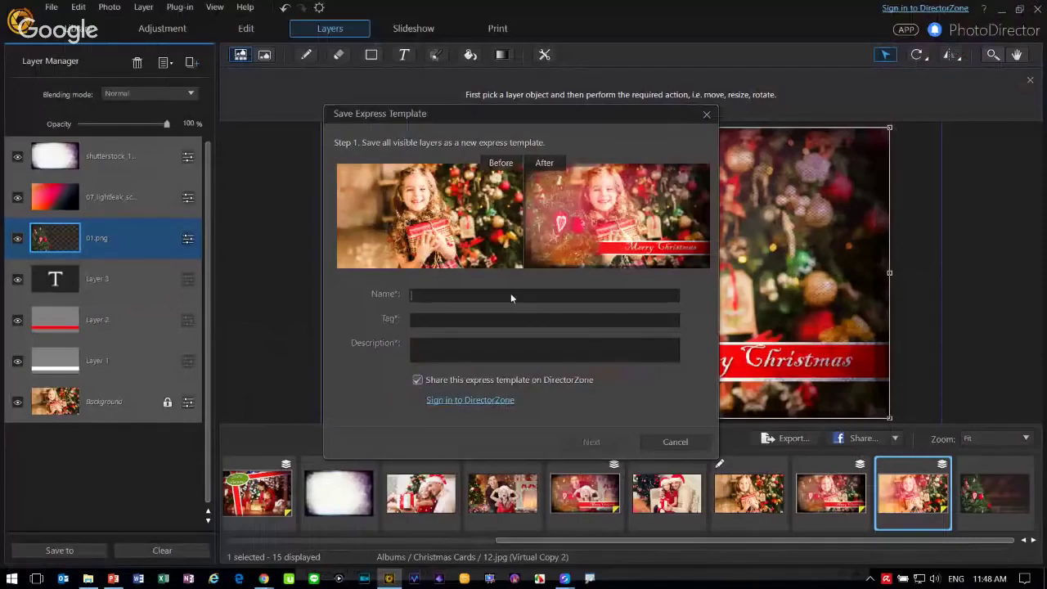
{"action": "type", "text": "Xmas Card 2"}
{"action": "key", "text": "ctrl+a"}
{"action": "left_click", "coordinate": [444, 357]}
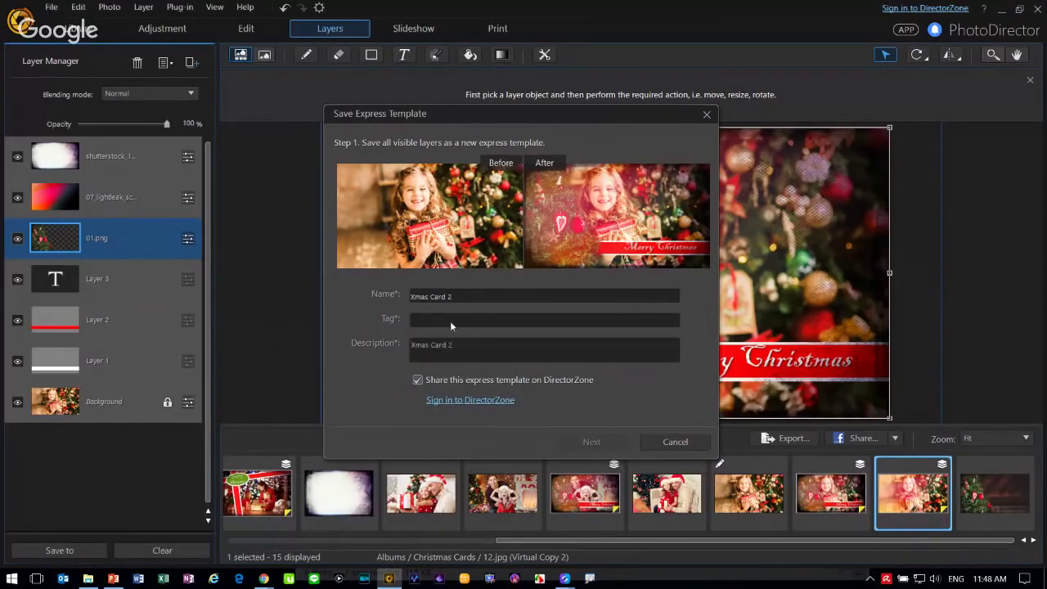
{"action": "left_click", "coordinate": [449, 321]}
{"action": "type", "text": "Xmas"}
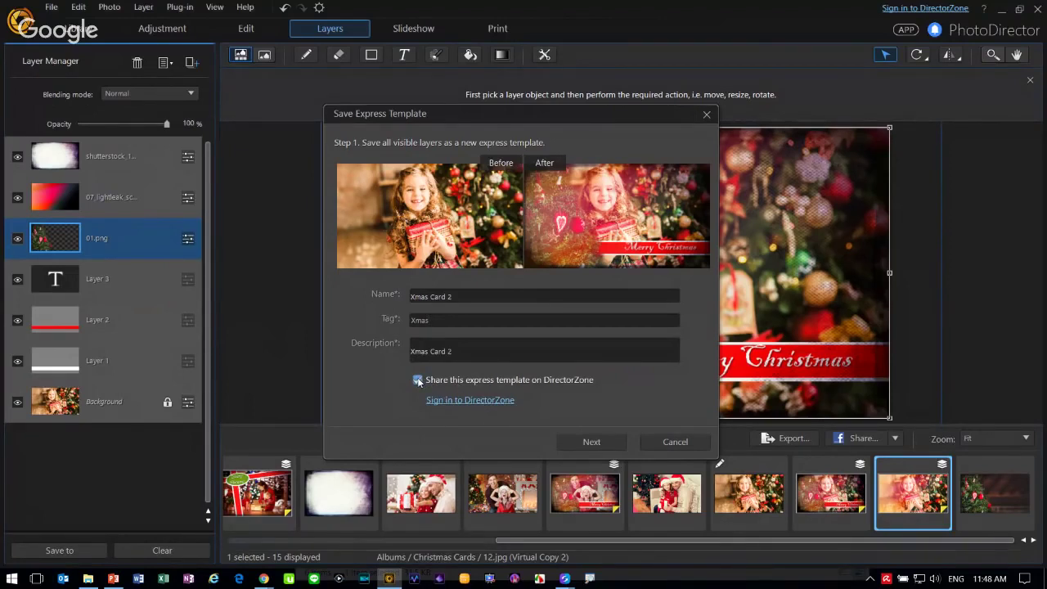
{"action": "left_click", "coordinate": [578, 445]}
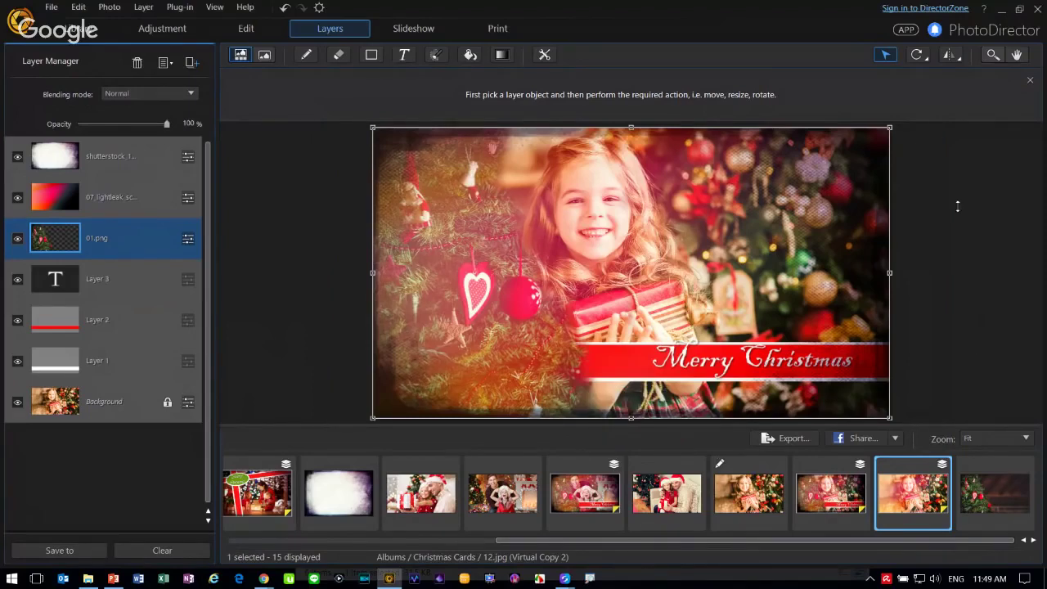
- Open photo 02.jpg of the man and child and apply the "Xmas Card 2" Express Template to it
{"action": "left_click", "coordinate": [504, 496]}
{"action": "left_click", "coordinate": [507, 345]}
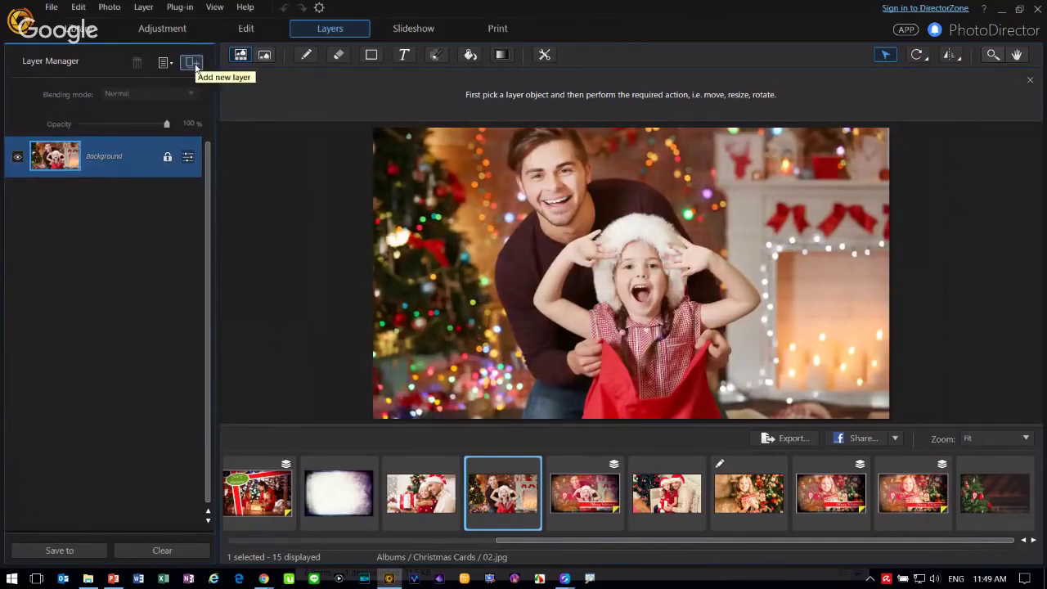
{"action": "left_click", "coordinate": [193, 64]}
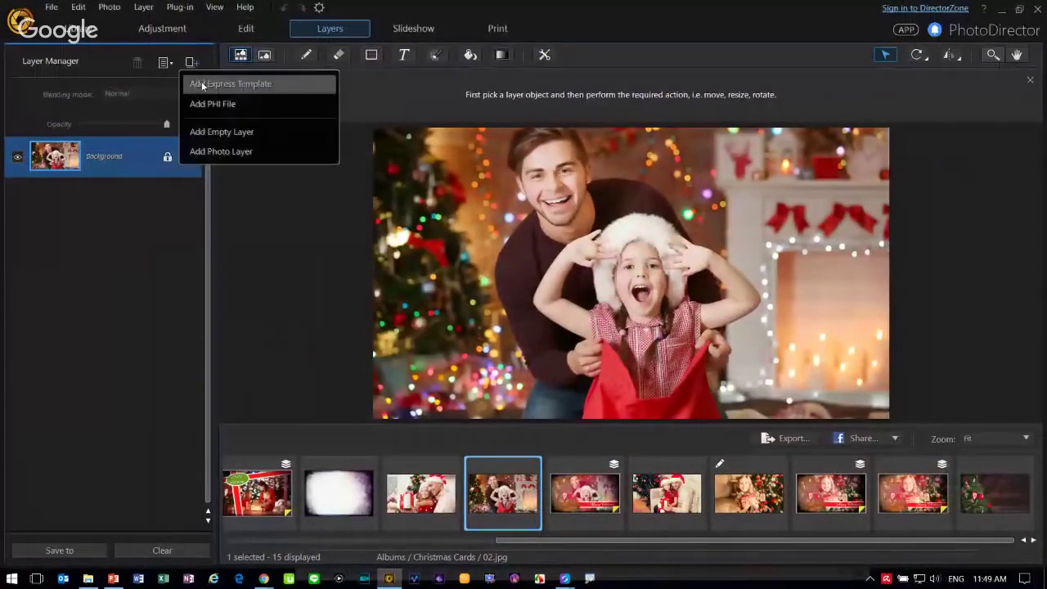
{"action": "left_click", "coordinate": [121, 82]}
{"action": "scroll", "coordinate": [613, 269], "scroll_direction": "down", "scroll_amount": 10}
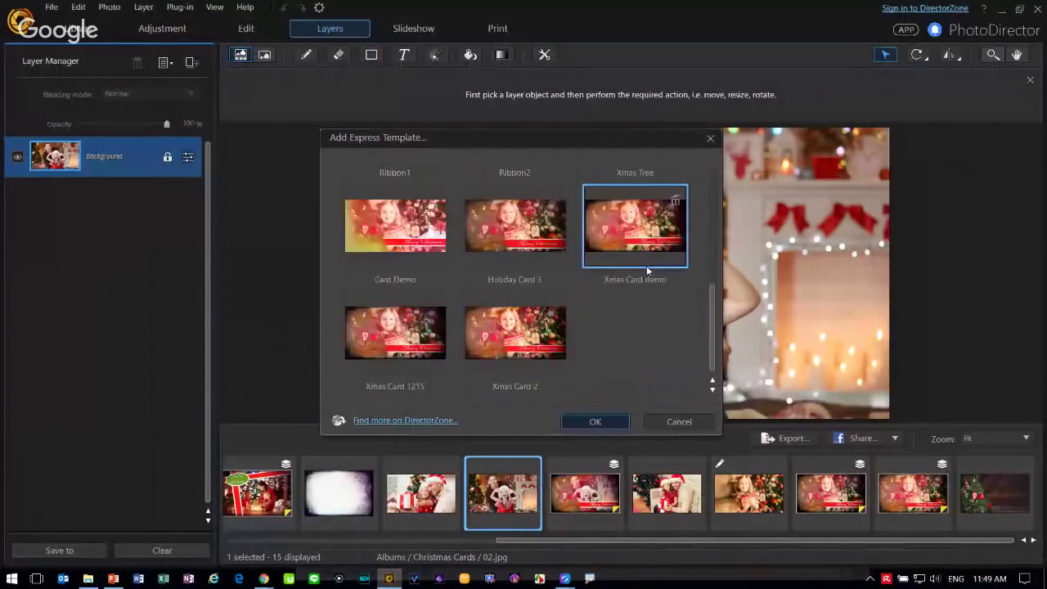
{"action": "left_click", "coordinate": [517, 299]}
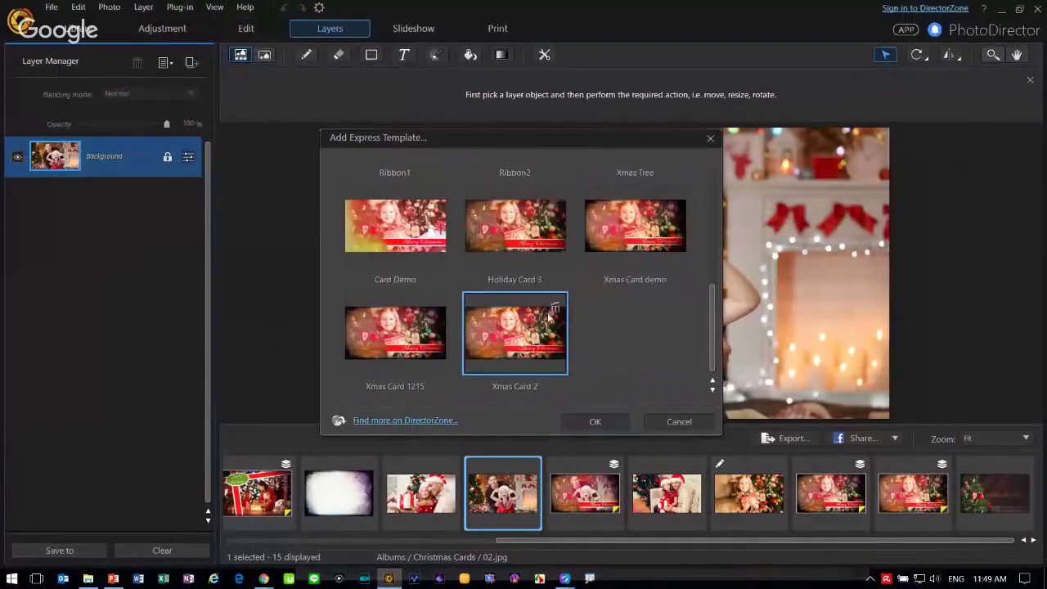
{"action": "left_click", "coordinate": [602, 422]}
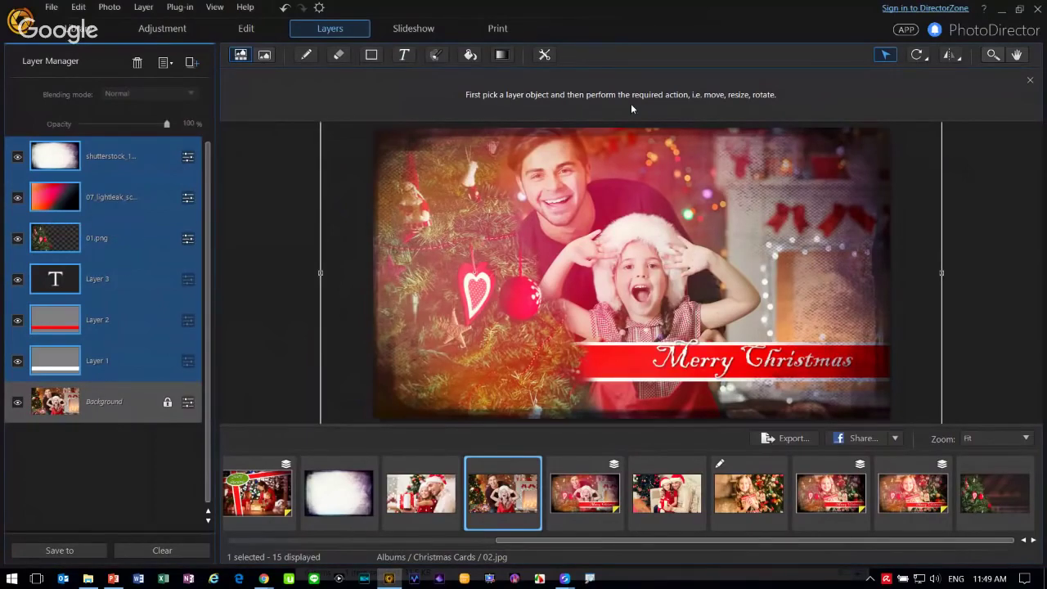
- Close PhotoDirector and continue the presentation slideshow at the "Create On-the-Go!" slide
{"action": "left_click", "coordinate": [1036, 14]}
{"action": "left_click", "coordinate": [548, 346]}
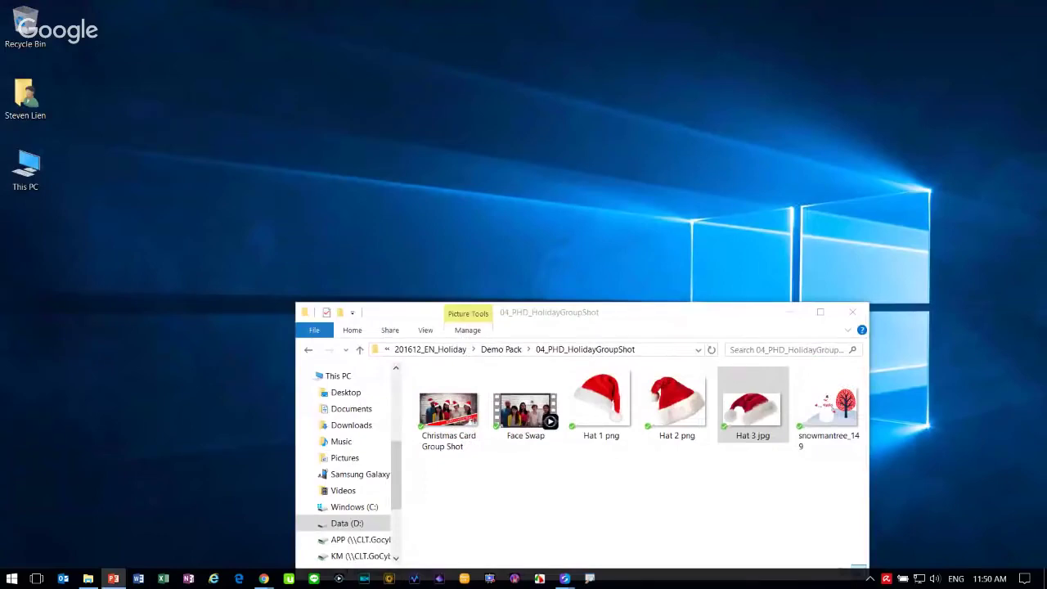
{"action": "key", "text": "alt+Tab"}
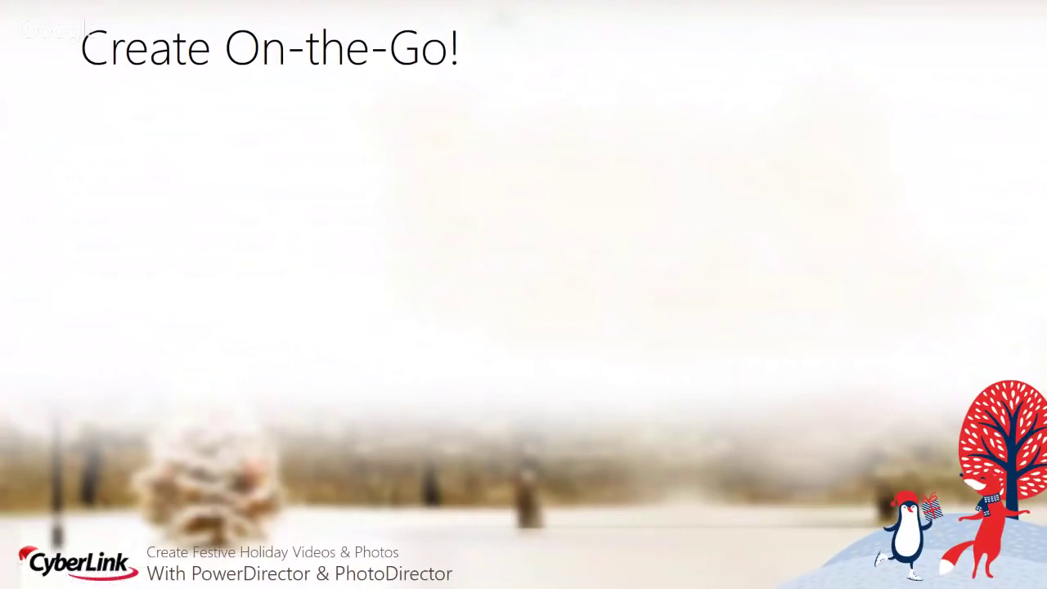
{"action": "left_click", "coordinate": [838, 240]}
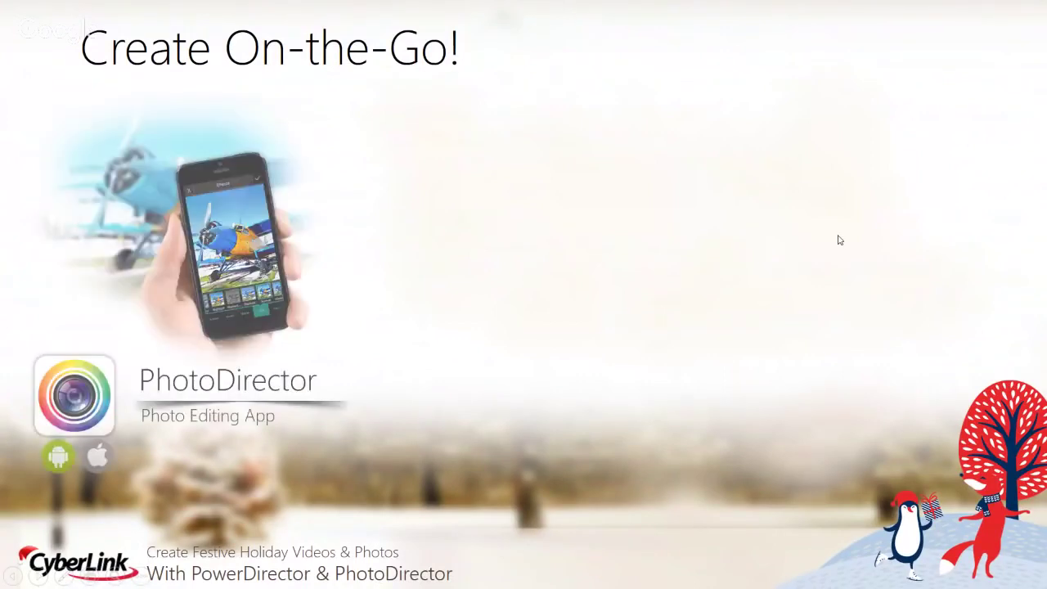